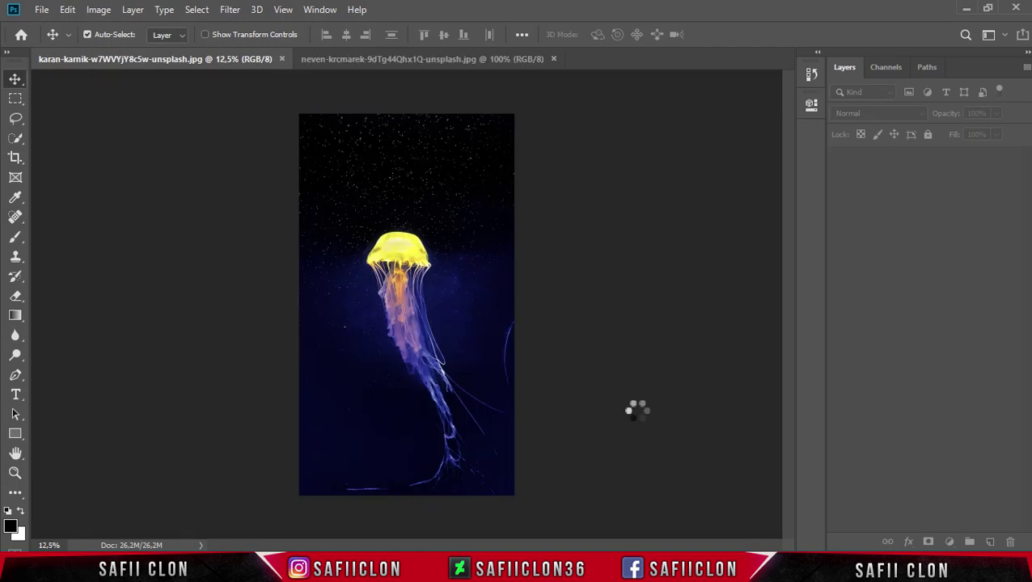
Step: Select the black background around the moon with Color Range, using Sampled Colors and a Fuzziness of 46
left_click(945, 178)
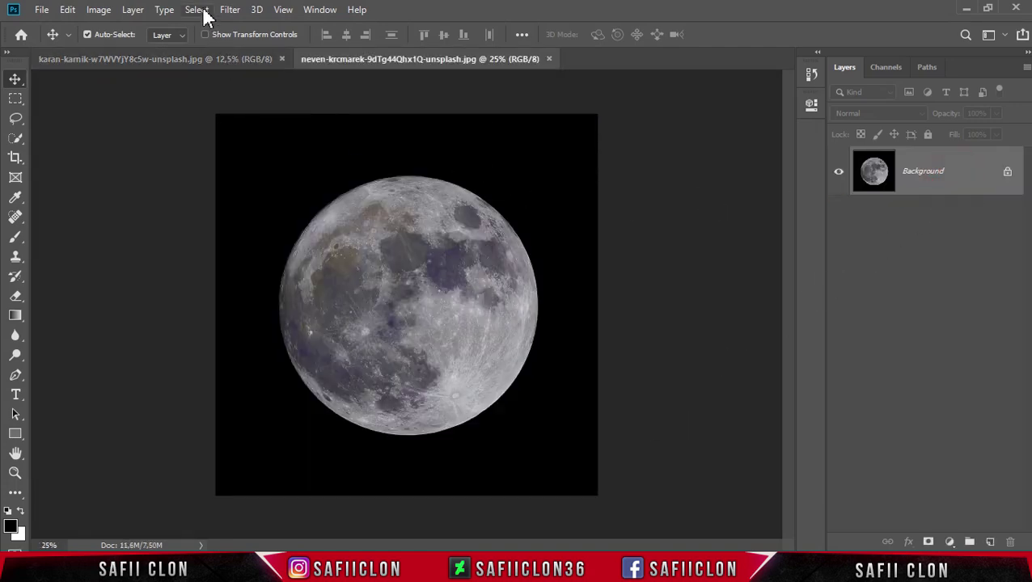
left_click(198, 11)
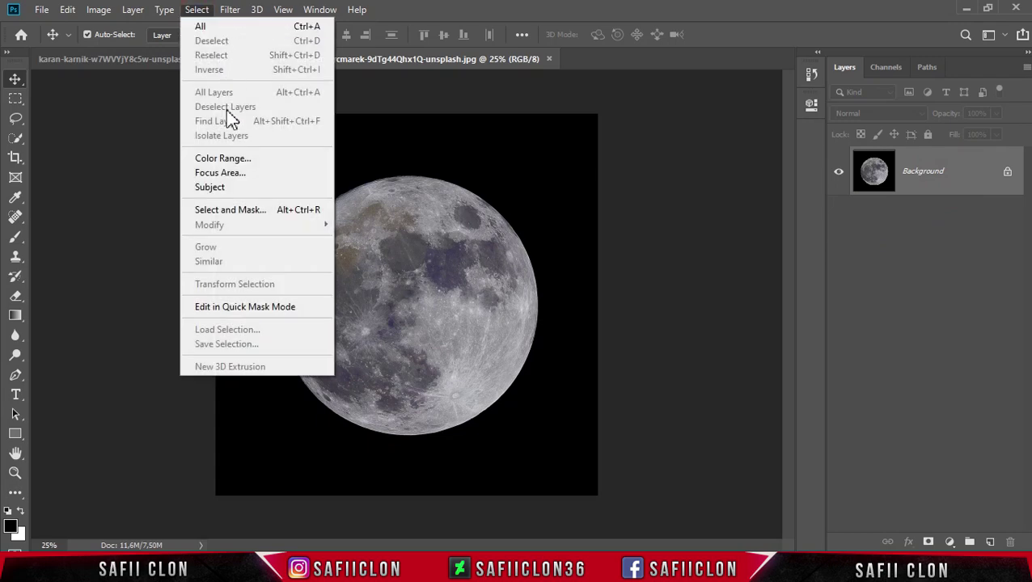
left_click(234, 160)
left_click_drag(493, 49, 600, 82)
left_click(582, 106)
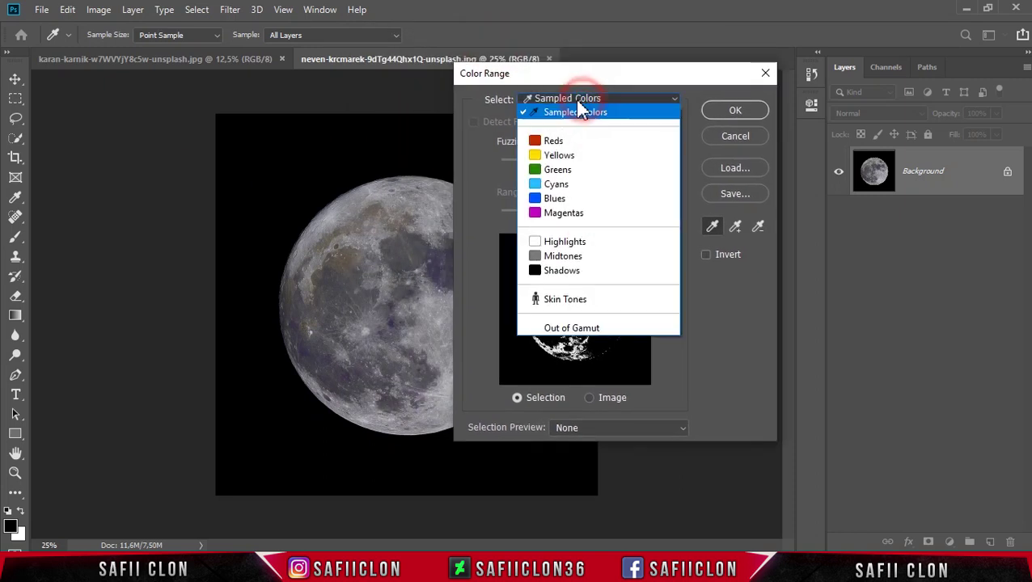
left_click(571, 111)
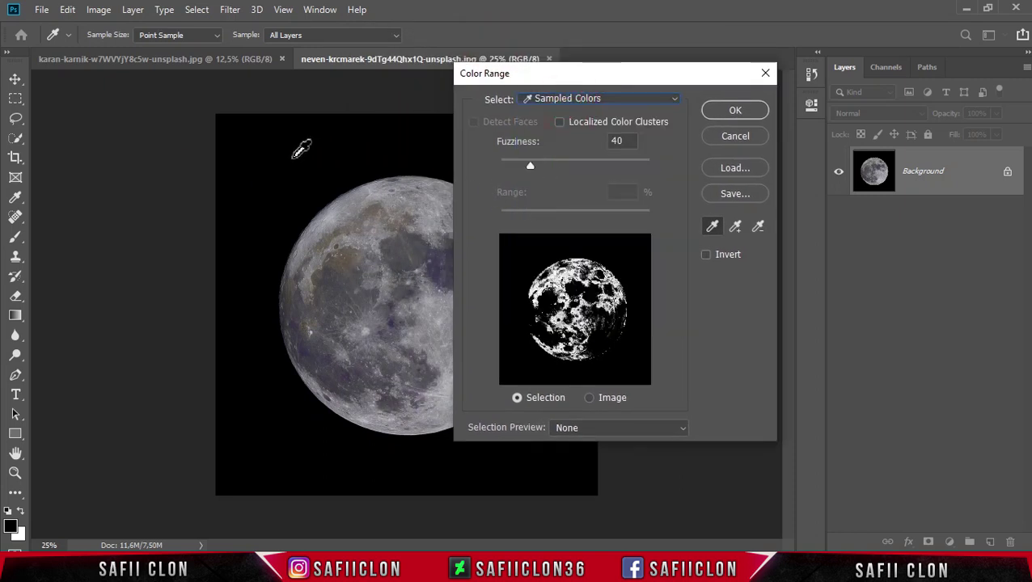
left_click(250, 180)
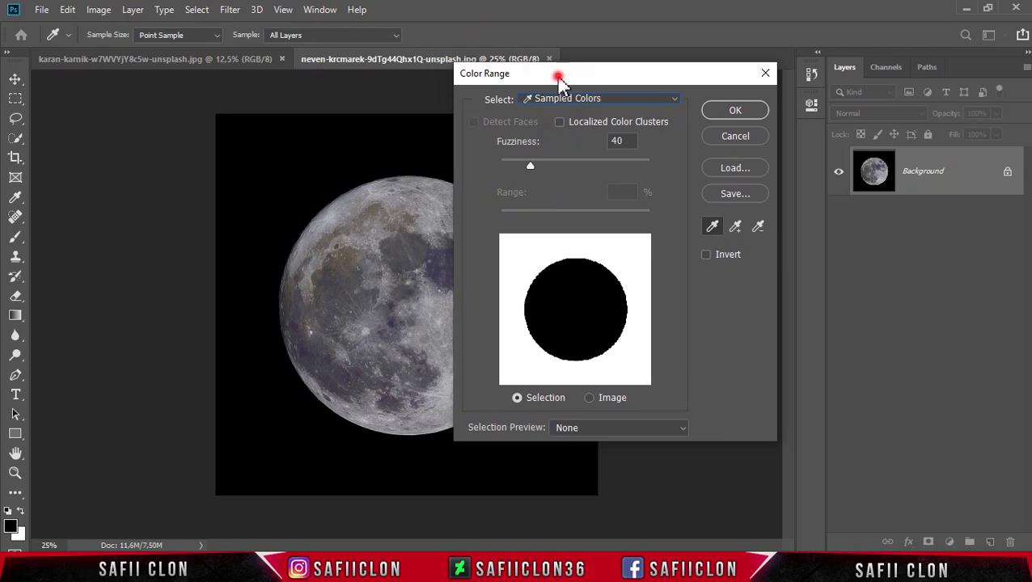
left_click_drag(558, 77, 615, 81)
left_click_drag(589, 172, 594, 173)
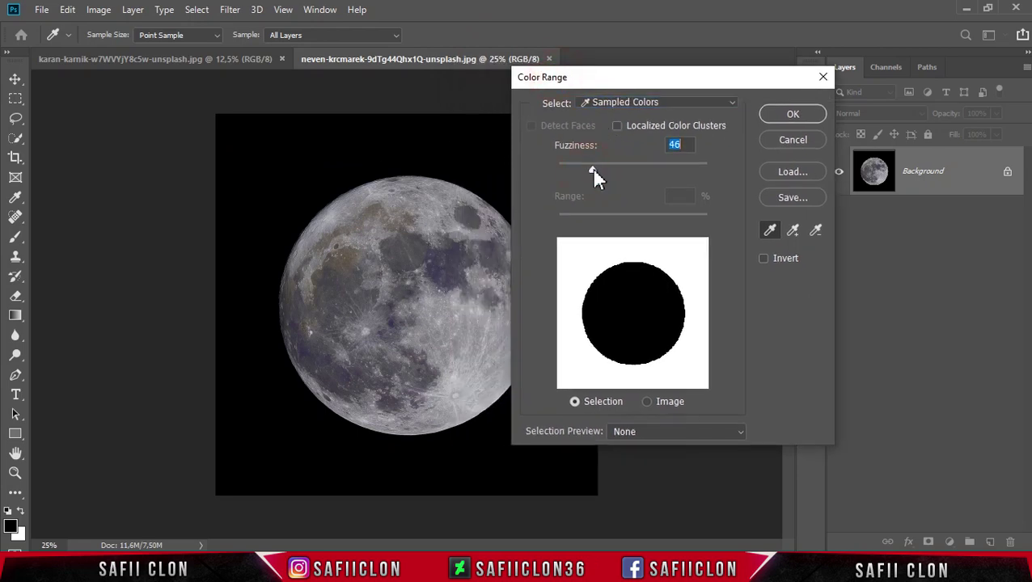
left_click(790, 118)
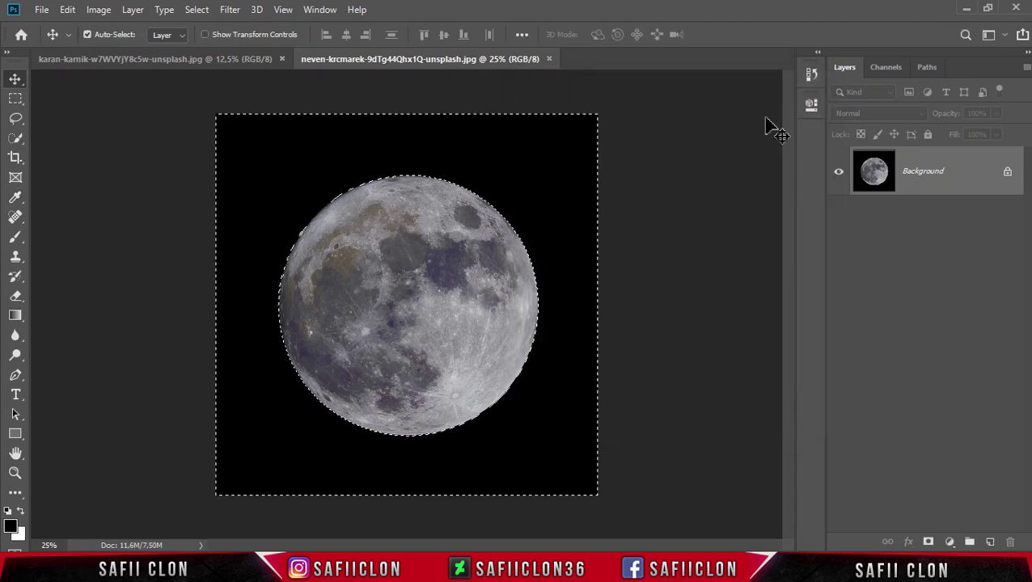
Step: Cut out the moon by masking its layer from the selection and inverting the mask, and apply the layer mask
left_click(929, 542)
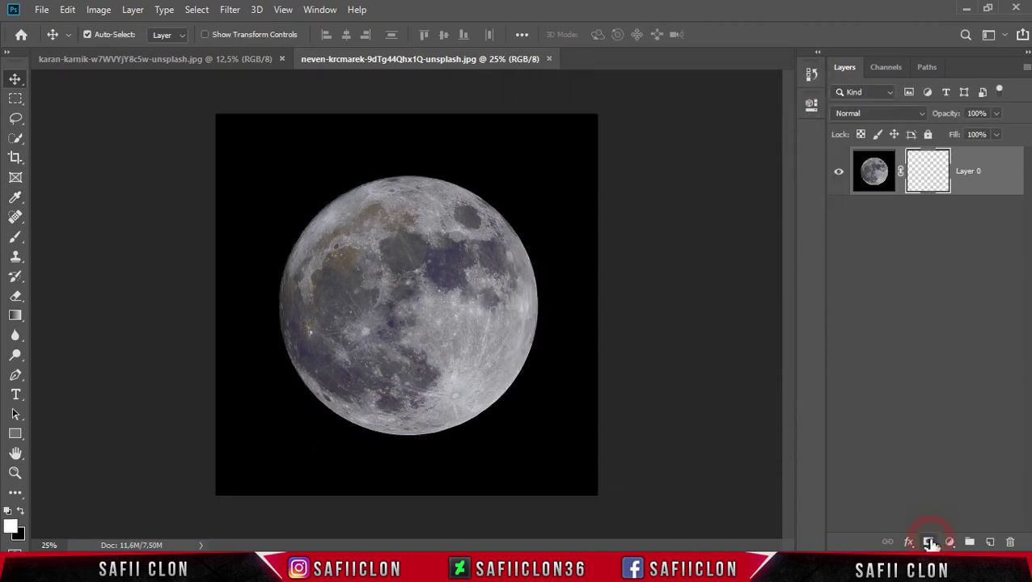
left_click(927, 171)
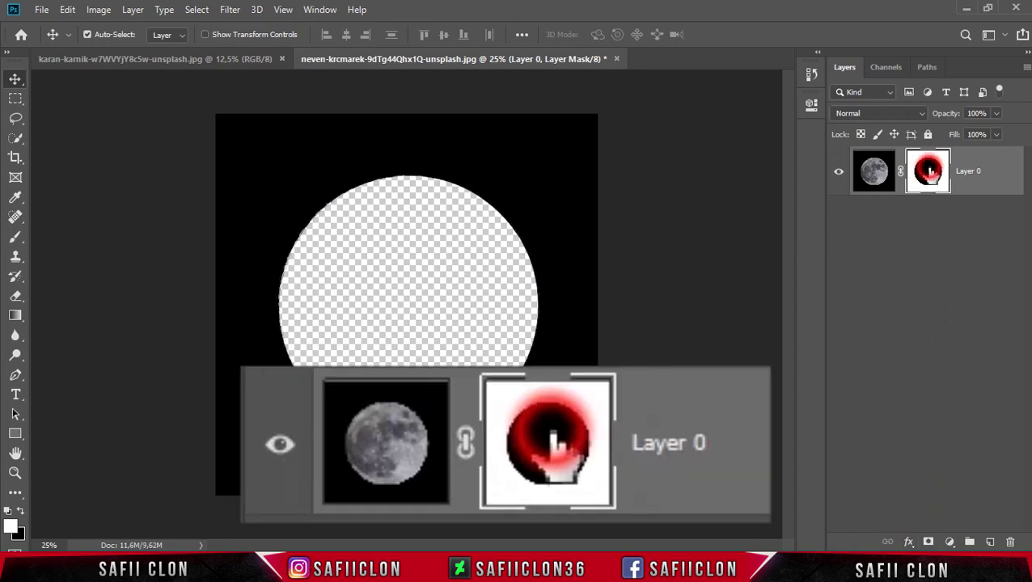
left_click_drag(927, 171, 930, 174)
key("ctrl+i")
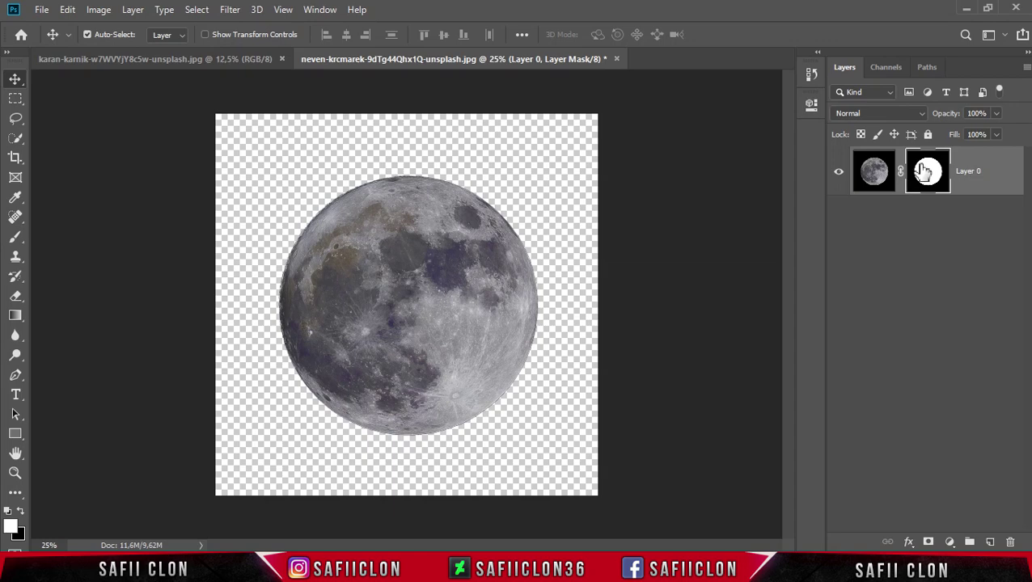
right_click(922, 172)
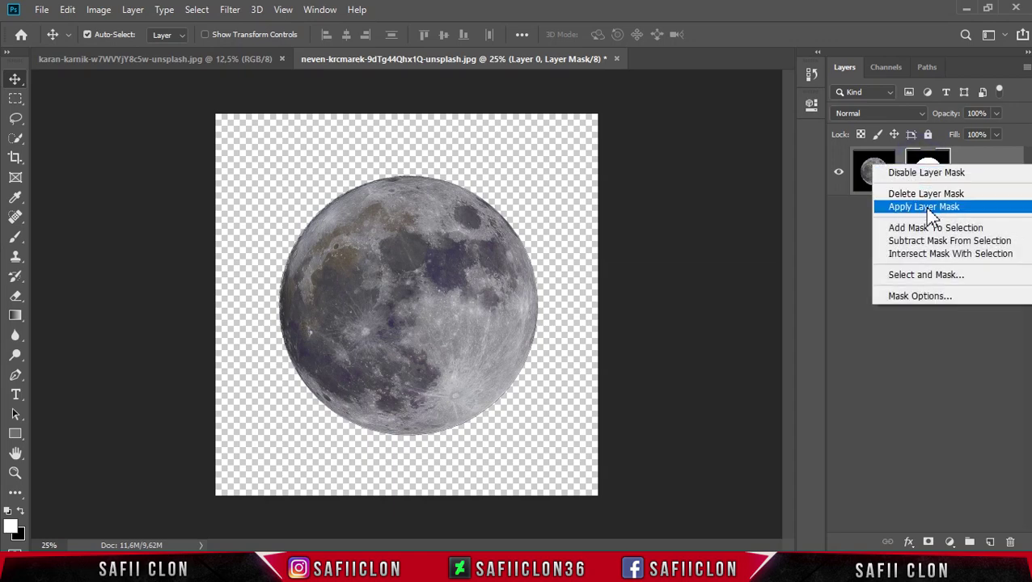
left_click(923, 207)
Step: Place the cut-out moon in the jellyfish document over the jellyfish's bell and lower its layer opacity to 65%
left_click_drag(956, 172, 419, 268)
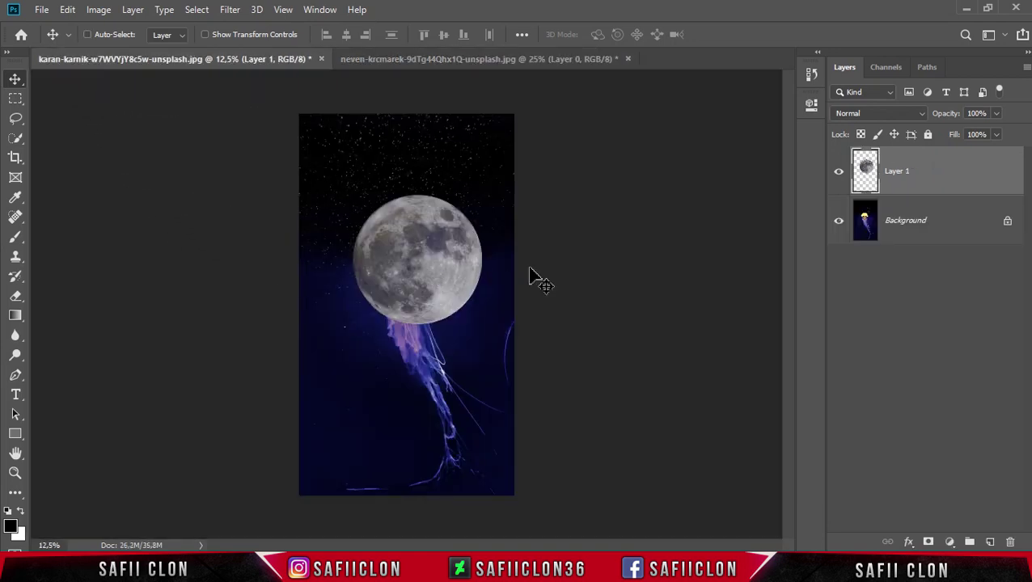
key("ctrl+plus")
key("ctrl+plus")
key("ctrl+plus")
scroll(749, 373, "up", 3)
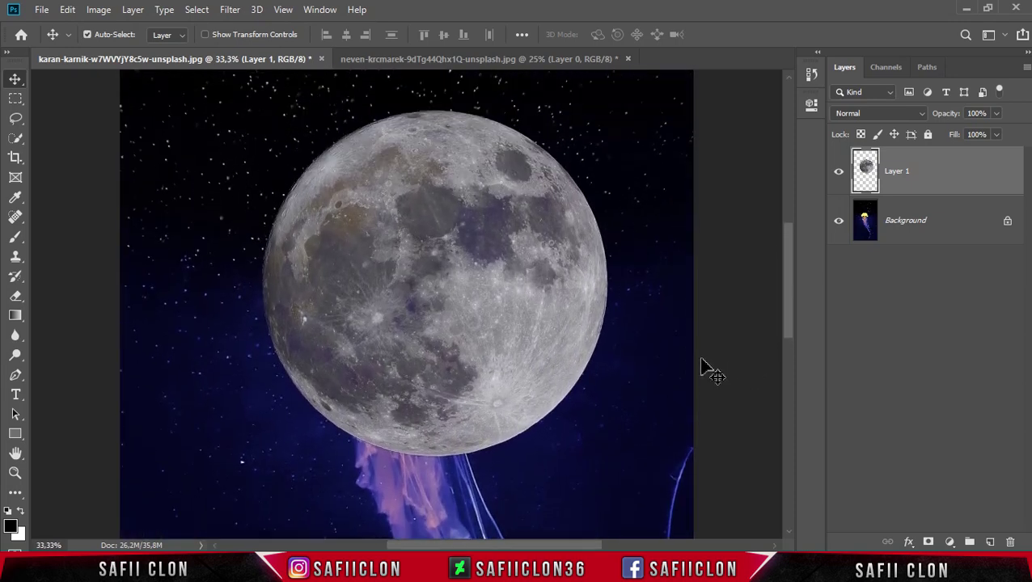
scroll(706, 358, "up", 1)
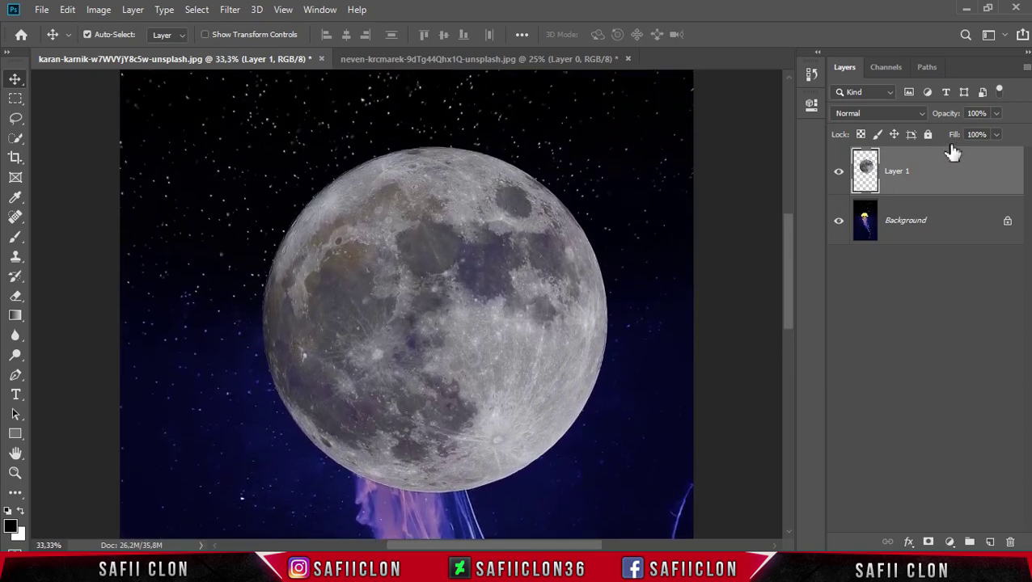
left_click(996, 114)
left_click_drag(979, 133, 972, 132)
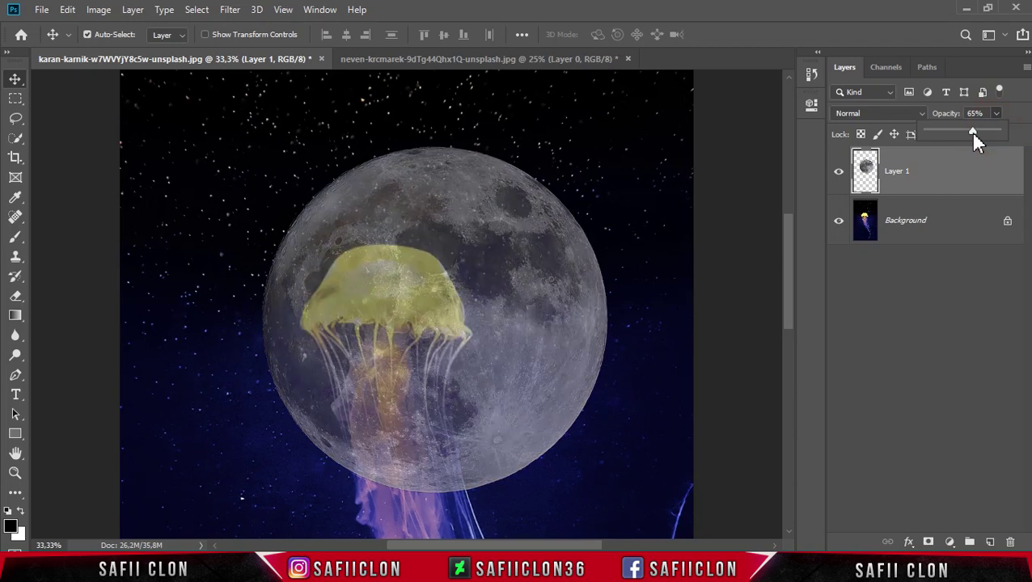
Step: Scale the moon to 56% with Free Transform and align it over the jellyfish's bell
key("ctrl+t")
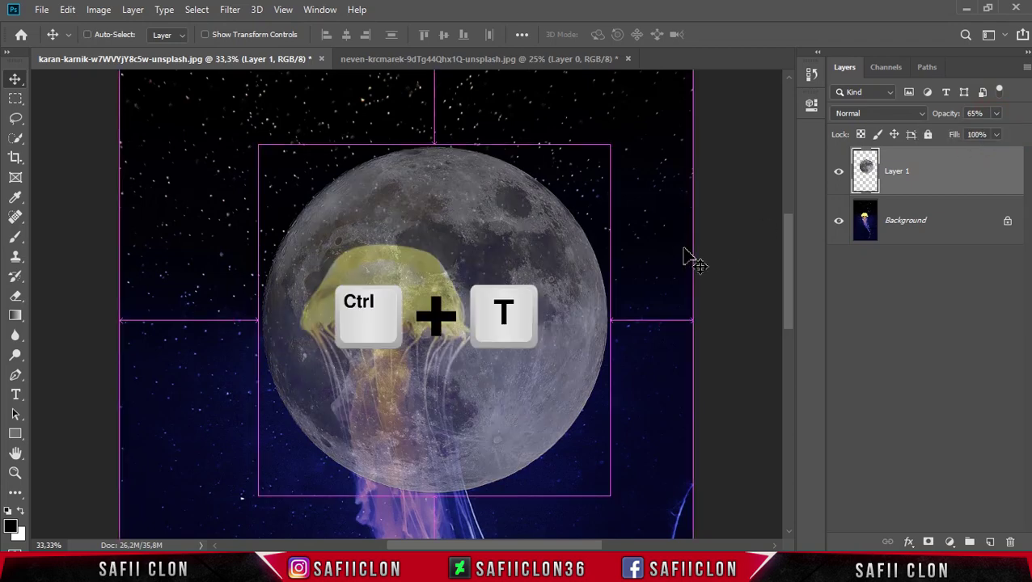
left_click_drag(259, 145, 362, 248)
left_click_drag(464, 317, 411, 274)
mouse_move(456, 350)
left_mouse_down()
mouse_move(494, 388)
mouse_move(450, 335)
left_mouse_up()
left_click_drag(473, 369, 488, 380)
left_click_drag(450, 336, 446, 335)
key("ctrl+plus")
left_click_drag(523, 420, 525, 423)
left_click_drag(231, 422, 225, 422)
key("Up")
key("Up")
key("Up")
key("Up")
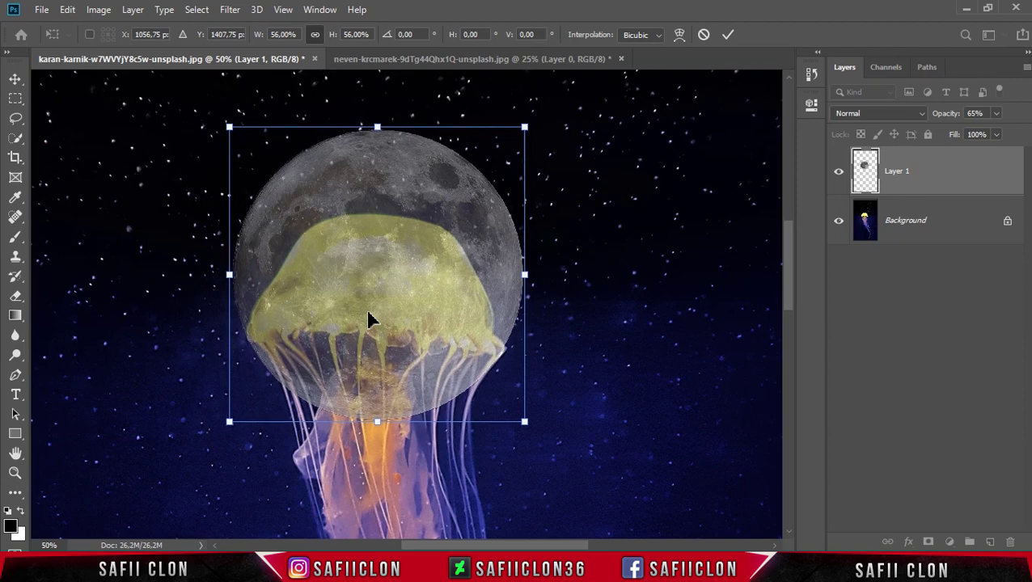
Step: Set the moon layer's opacity back to 100% and rotate the moon by about 49°, applying the transform
left_click(996, 114)
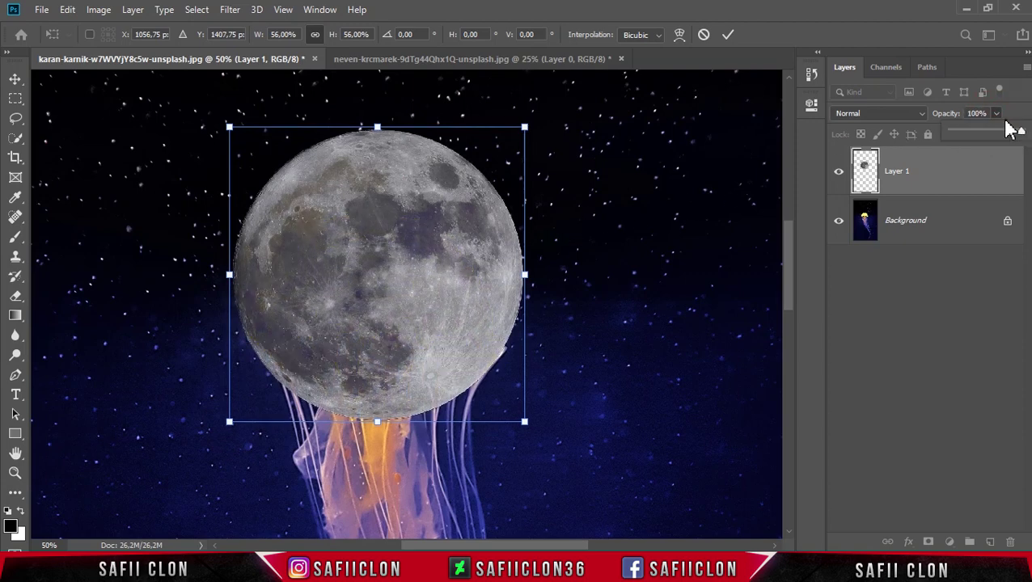
left_click(998, 115)
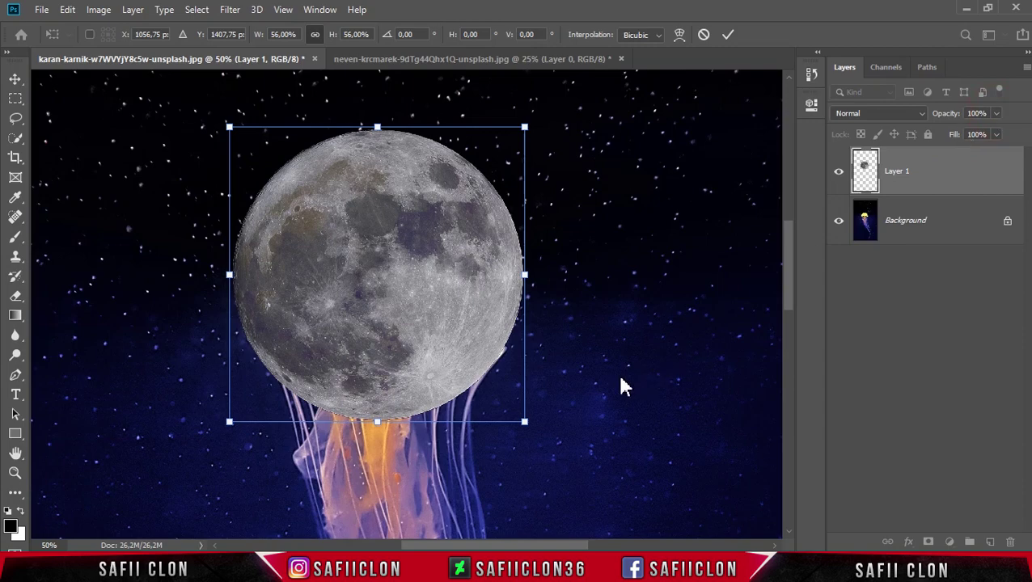
key("ctrl+minus")
left_click_drag(555, 390, 370, 457)
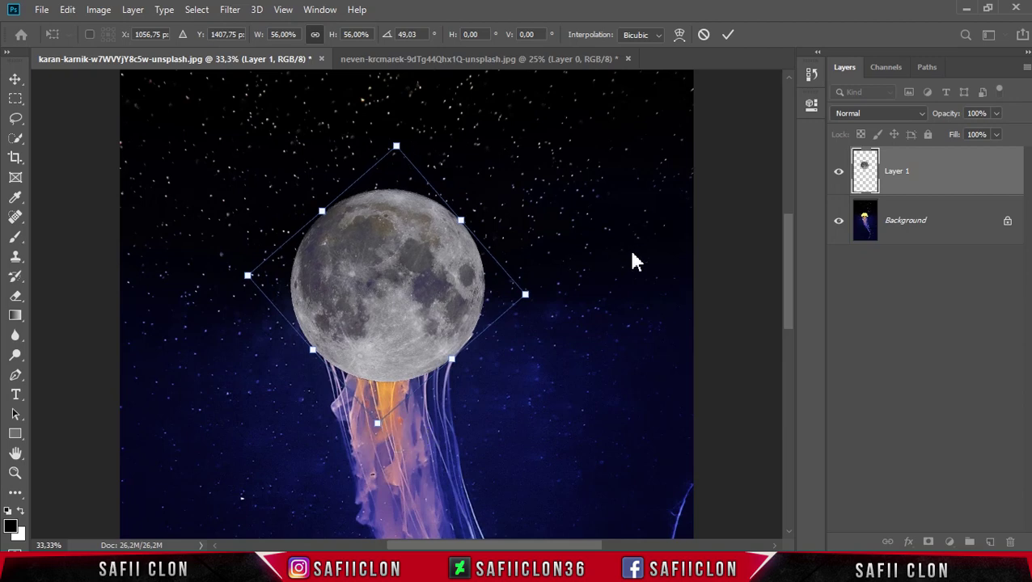
left_click(727, 34)
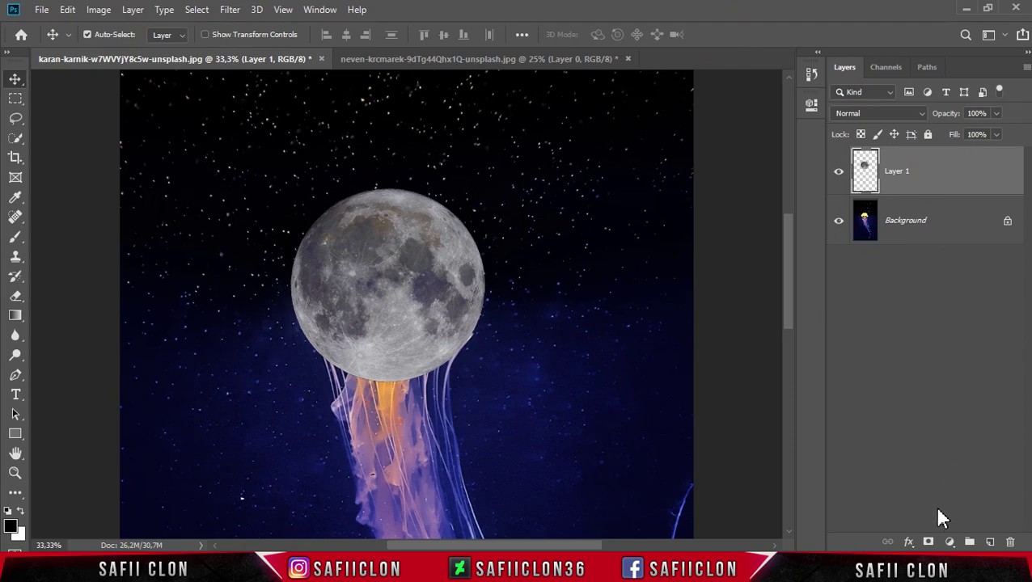
Step: Add a layer mask to the moon layer and set up a Soft Round brush at 56 px and 18% opacity
left_click(928, 542)
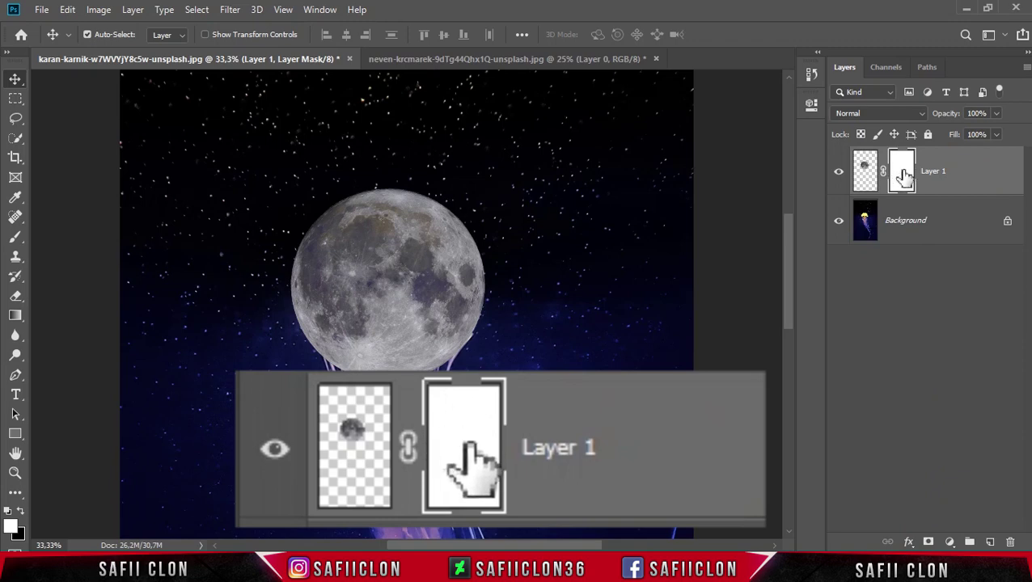
left_click(896, 166)
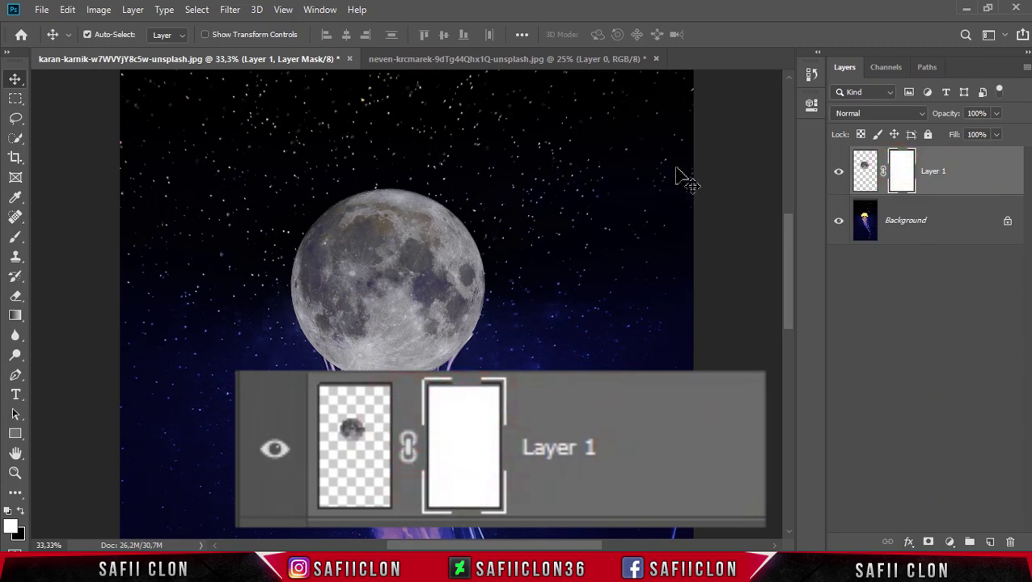
mouse_move(18, 245)
left_mouse_down()
mouse_move(80, 243)
mouse_move(68, 237)
left_mouse_up()
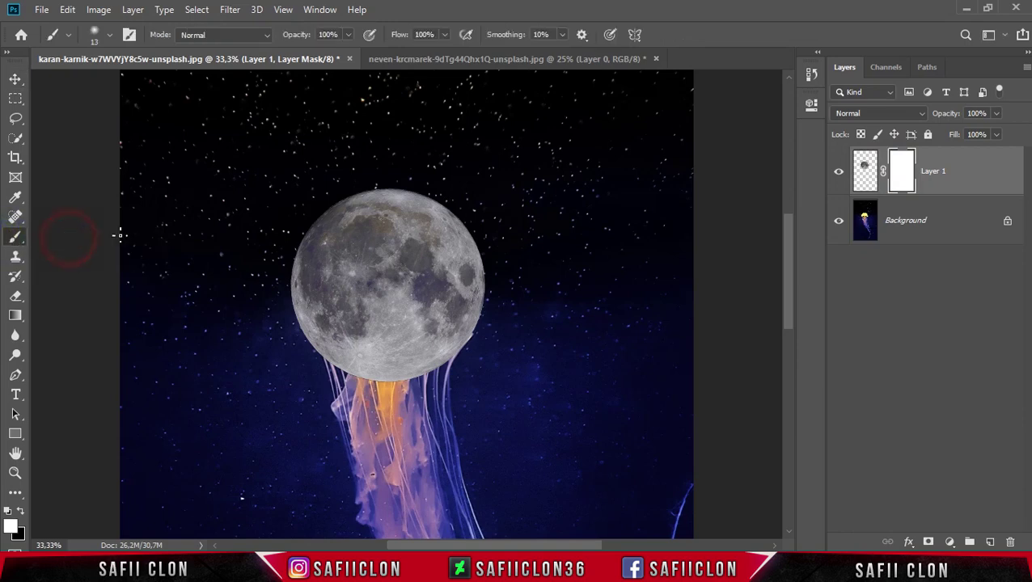
left_click(111, 37)
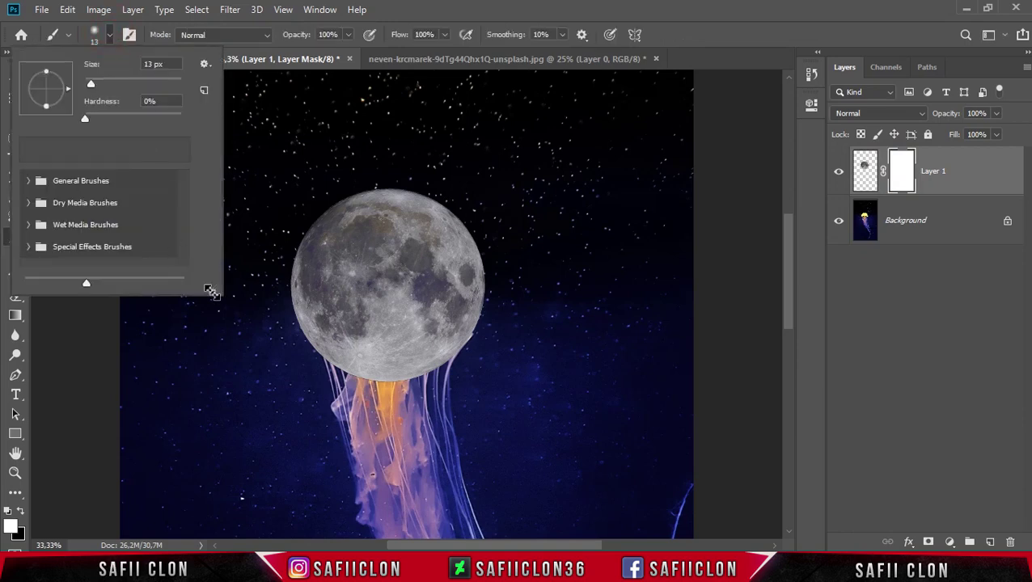
left_click_drag(212, 292, 294, 371)
left_click(29, 182)
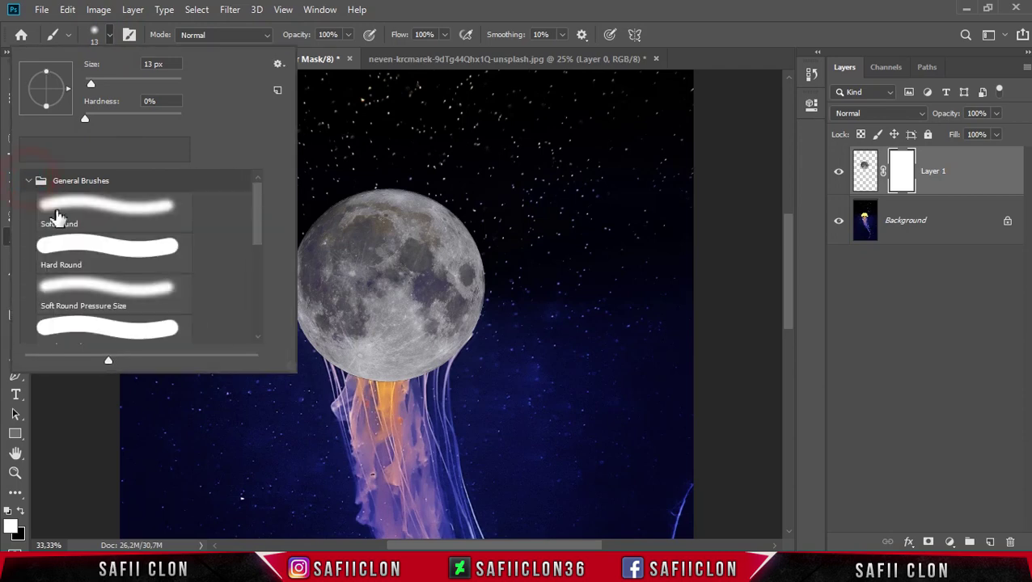
left_click(121, 211)
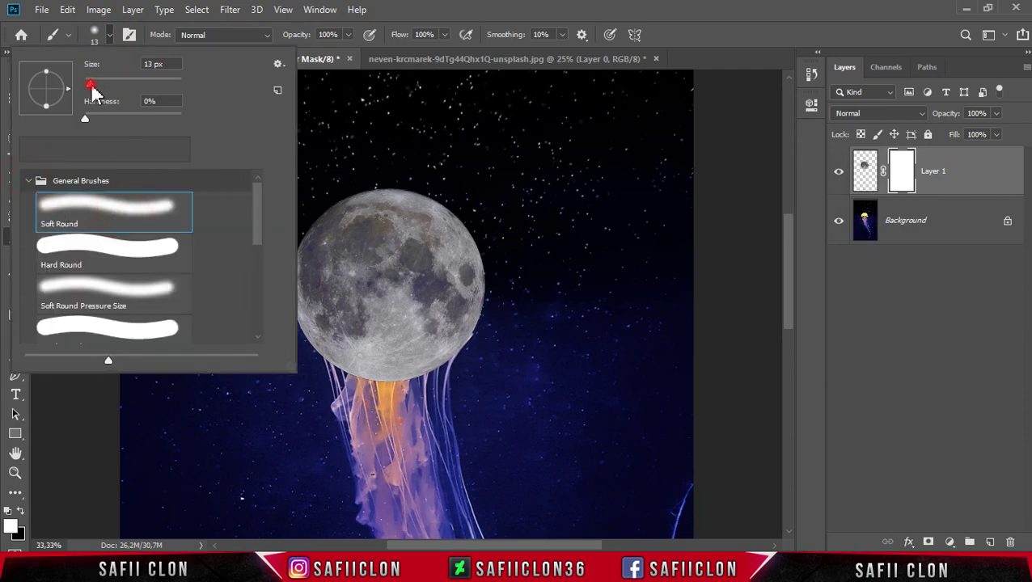
left_click(111, 38)
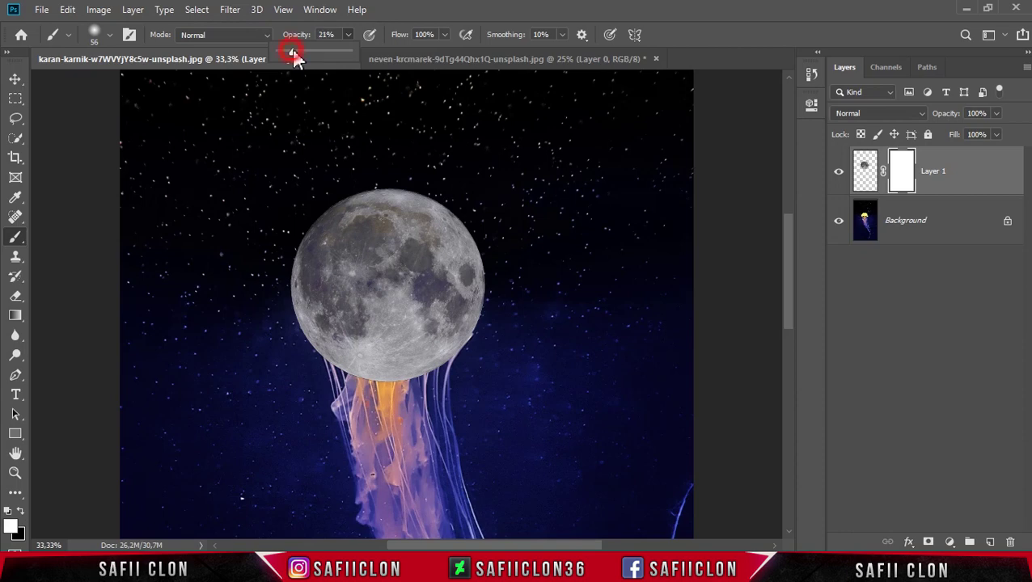
left_click(399, 16)
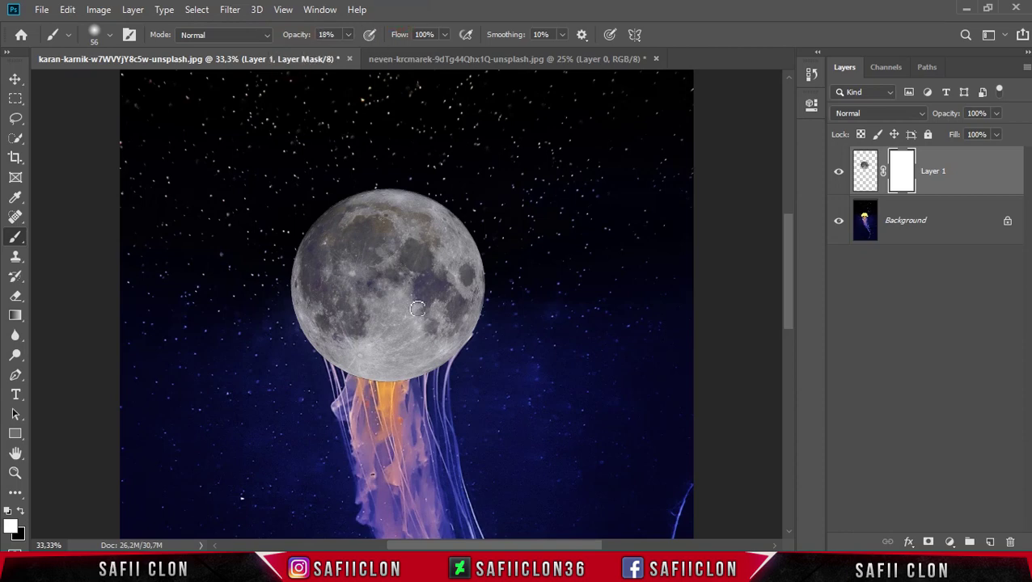
Step: Paint black on the moon's mask along its lower part with varying brush sizes to blend it into the jellyfish's tentacles
scroll(421, 328, "up", 1)
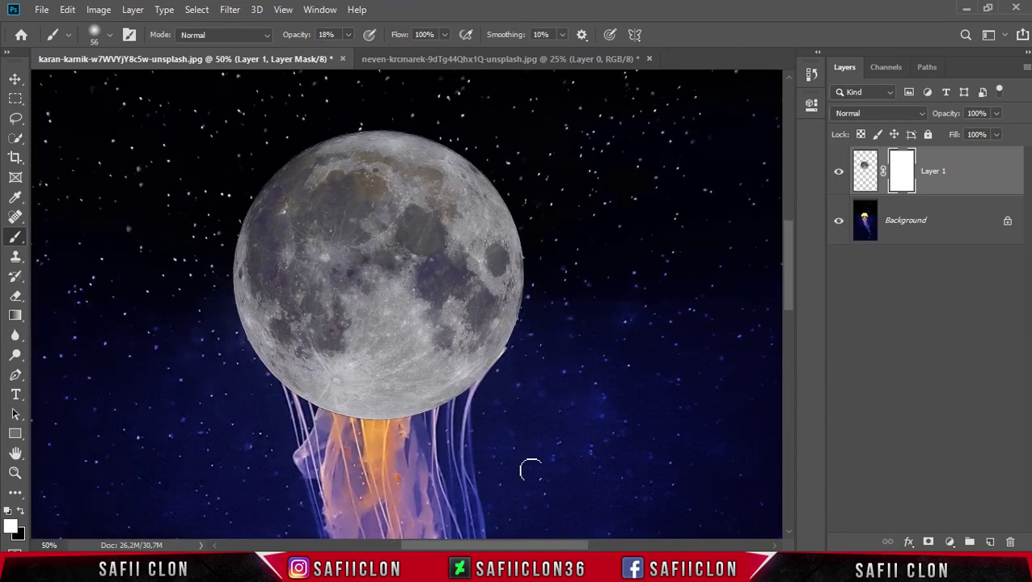
left_click_drag(548, 545, 530, 545)
scroll(166, 375, "down", 4)
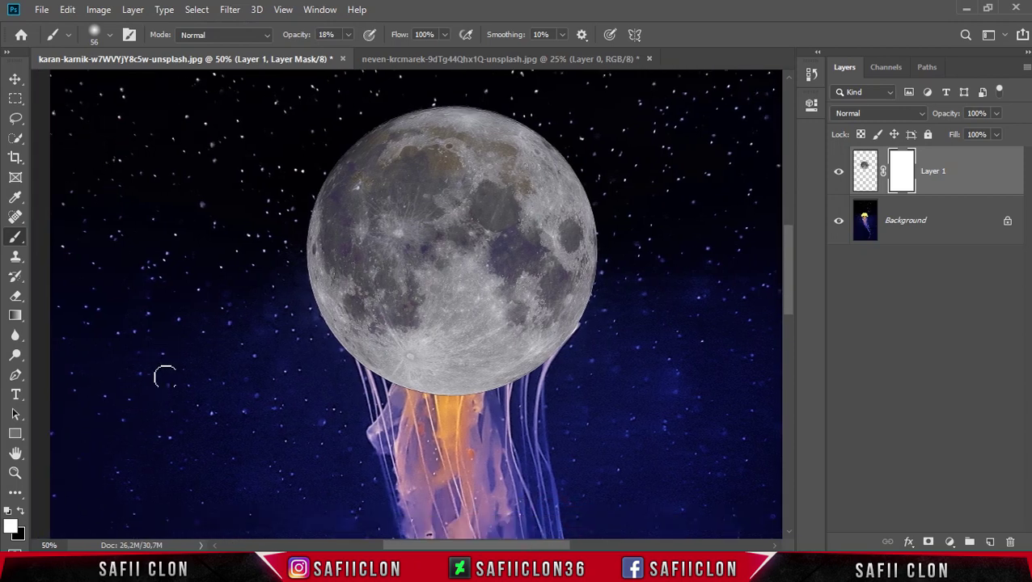
left_click(21, 511)
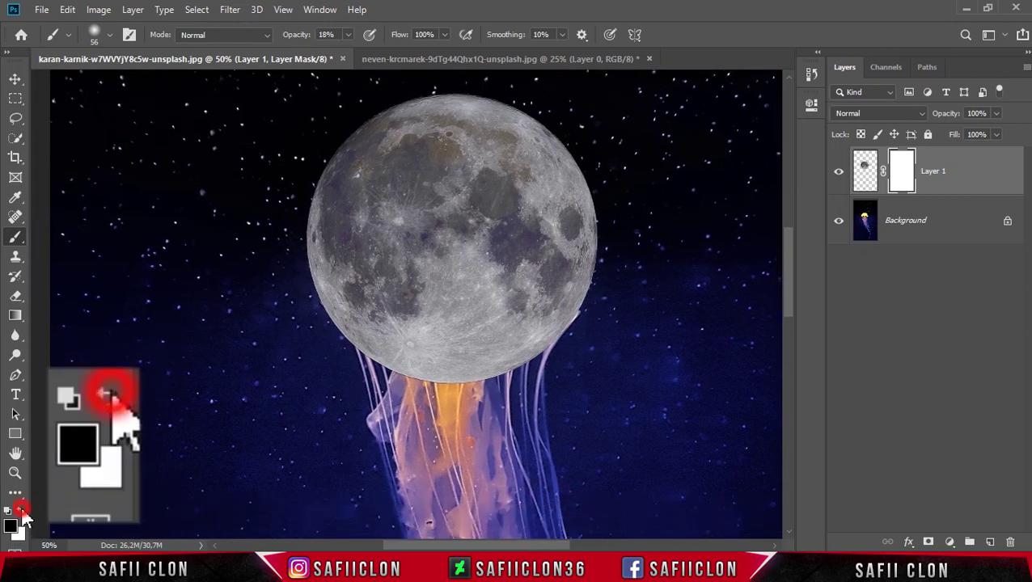
key("bracketright")
key("bracketright")
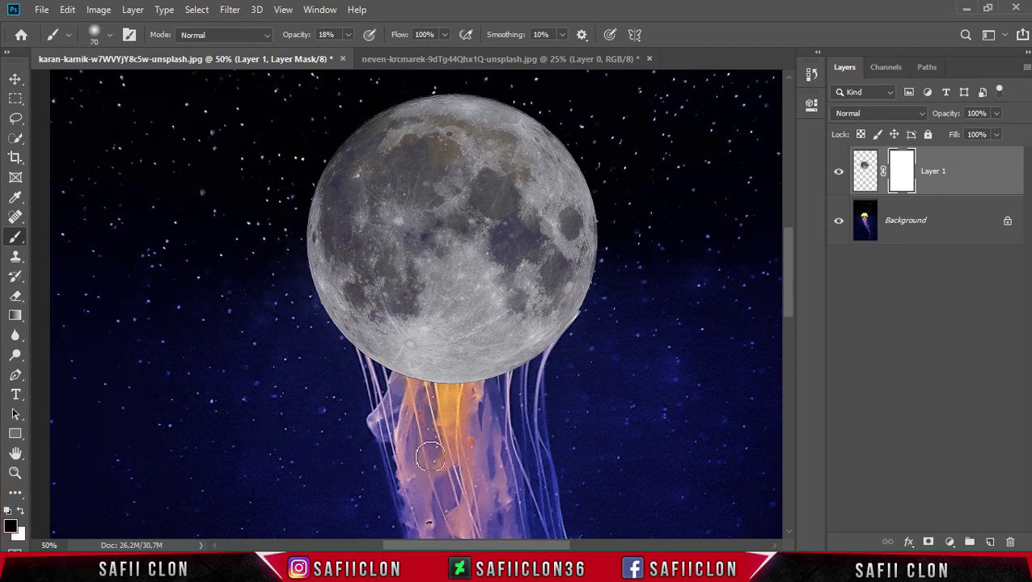
mouse_move(426, 388)
left_mouse_down()
mouse_move(460, 392)
mouse_move(380, 391)
mouse_move(405, 384)
mouse_move(325, 361)
mouse_move(437, 392)
mouse_move(430, 386)
mouse_move(482, 390)
mouse_move(543, 375)
mouse_move(518, 388)
mouse_move(556, 372)
mouse_move(429, 396)
mouse_move(524, 374)
mouse_move(343, 362)
mouse_move(335, 343)
mouse_move(352, 367)
mouse_move(402, 381)
mouse_move(578, 366)
mouse_move(538, 369)
mouse_move(519, 402)
mouse_move(551, 358)
mouse_move(560, 362)
mouse_move(468, 374)
mouse_move(554, 364)
mouse_move(386, 368)
mouse_move(408, 363)
mouse_move(369, 349)
mouse_move(405, 371)
mouse_move(342, 357)
mouse_move(321, 338)
mouse_move(338, 356)
mouse_move(320, 319)
mouse_move(339, 343)
mouse_move(572, 352)
left_mouse_up()
key("bracketright")
key("bracketright")
key("bracketright")
mouse_move(571, 352)
left_mouse_down()
mouse_move(373, 332)
mouse_move(579, 346)
mouse_move(403, 345)
left_mouse_up()
key("bracketleft")
key("bracketleft")
left_click(336, 331)
mouse_move(323, 315)
left_mouse_down()
mouse_move(327, 327)
mouse_move(552, 328)
mouse_move(394, 333)
left_mouse_up()
key("bracketleft")
key("bracketleft")
key("bracketleft")
left_click(324, 318)
left_click(325, 317)
key("bracketright")
key("bracketright")
key("bracketright")
key("bracketright")
key("bracketright")
mouse_move(393, 336)
left_mouse_down()
mouse_move(428, 333)
mouse_move(419, 350)
mouse_move(456, 353)
left_mouse_up()
left_click(535, 326)
left_click(587, 339)
key("bracketleft")
key("bracketleft")
key("bracketleft")
key("bracketleft")
left_click(583, 319)
mouse_move(584, 318)
left_mouse_down()
mouse_move(442, 327)
mouse_move(398, 350)
mouse_move(367, 328)
mouse_move(365, 361)
mouse_move(317, 331)
mouse_move(355, 345)
mouse_move(392, 342)
mouse_move(373, 341)
mouse_move(368, 326)
mouse_move(398, 313)
mouse_move(356, 320)
mouse_move(425, 308)
mouse_move(426, 324)
mouse_move(456, 334)
mouse_move(451, 321)
mouse_move(460, 348)
mouse_move(481, 356)
mouse_move(549, 340)
mouse_move(548, 330)
mouse_move(593, 340)
mouse_move(589, 350)
mouse_move(533, 361)
mouse_move(512, 338)
mouse_move(494, 347)
mouse_move(461, 328)
left_mouse_up()
key("bracketright")
key("bracketright")
key("bracketright")
key("bracketright")
key("bracketright")
key("bracketleft")
key("bracketleft")
left_click(358, 326)
key("bracketright")
mouse_move(402, 315)
left_mouse_down()
mouse_move(415, 304)
mouse_move(423, 314)
left_mouse_up()
key("bracketleft")
key("bracketleft")
left_click_drag(342, 312, 359, 320)
mouse_move(555, 325)
left_mouse_down()
mouse_move(548, 336)
mouse_move(565, 343)
left_mouse_up()
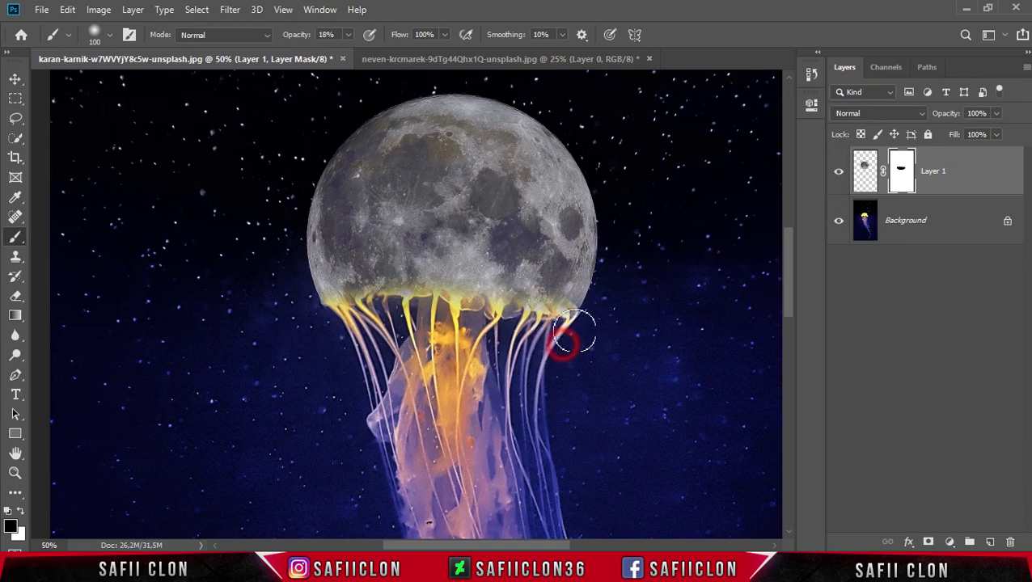
left_click_drag(381, 324, 390, 338)
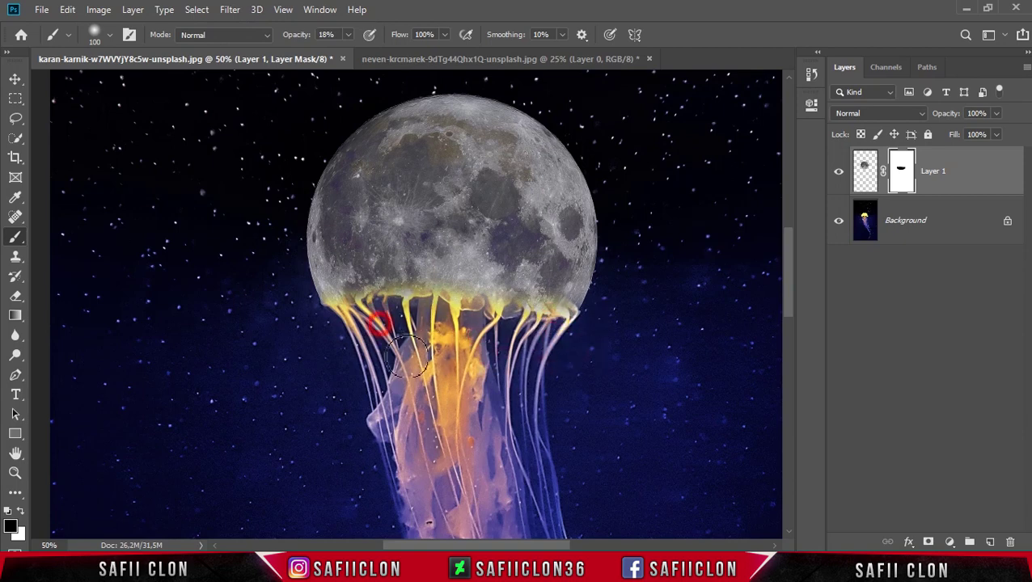
Step: Paint black on the moon's mask beneath its lower edge, and paint white along that edge with brushes down to 35 px to restore it
left_click_drag(496, 316, 501, 352)
left_click_drag(452, 320, 440, 363)
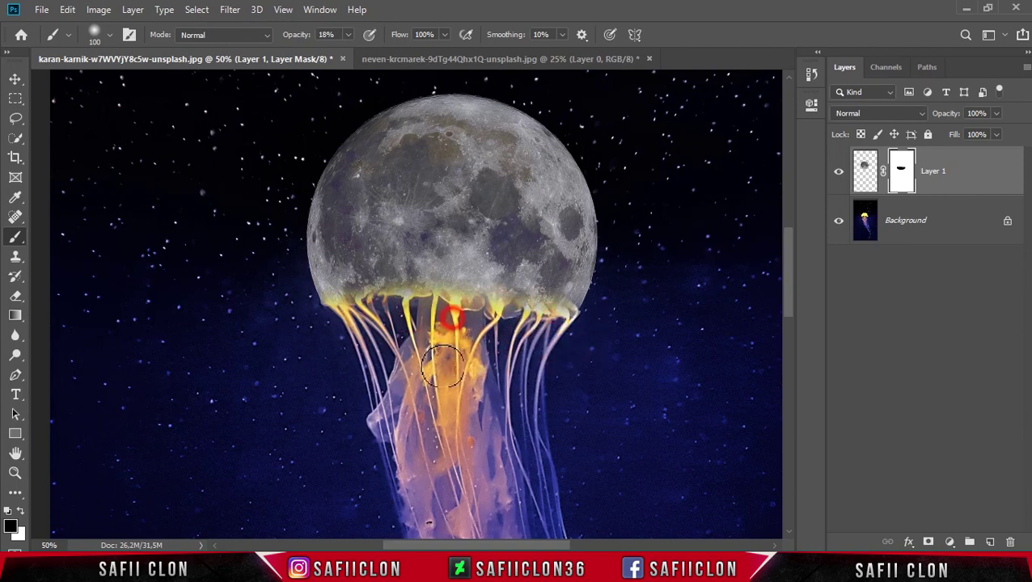
left_click(20, 511)
scroll(443, 449, "up", 1)
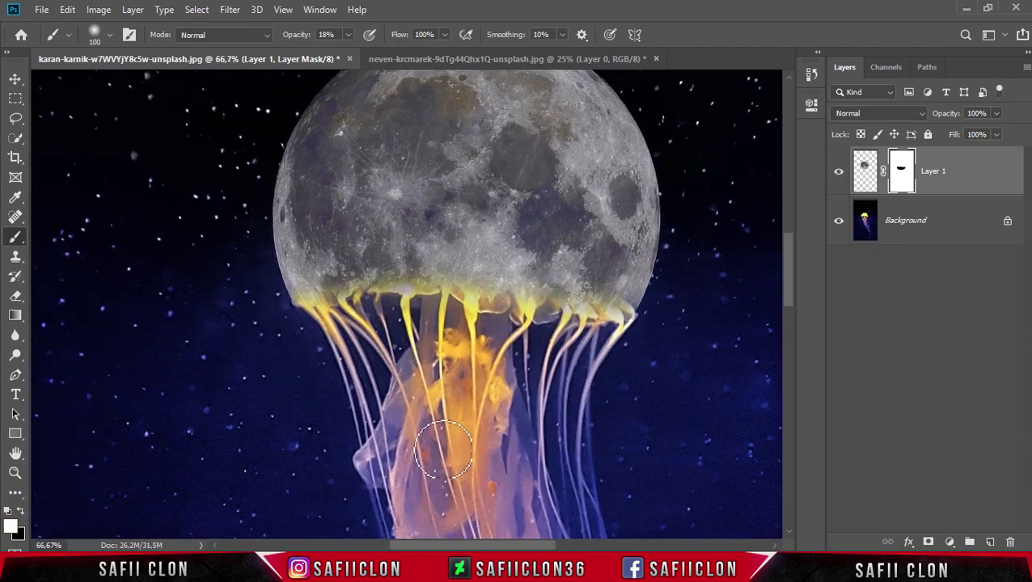
key("bracketleft")
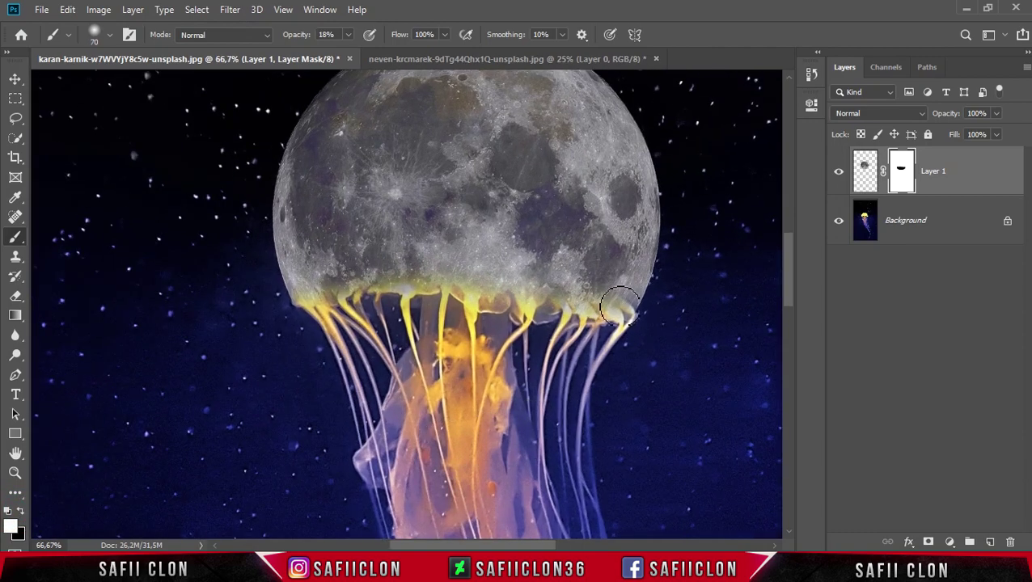
left_click(622, 304)
key("bracketleft")
left_click_drag(628, 304, 600, 302)
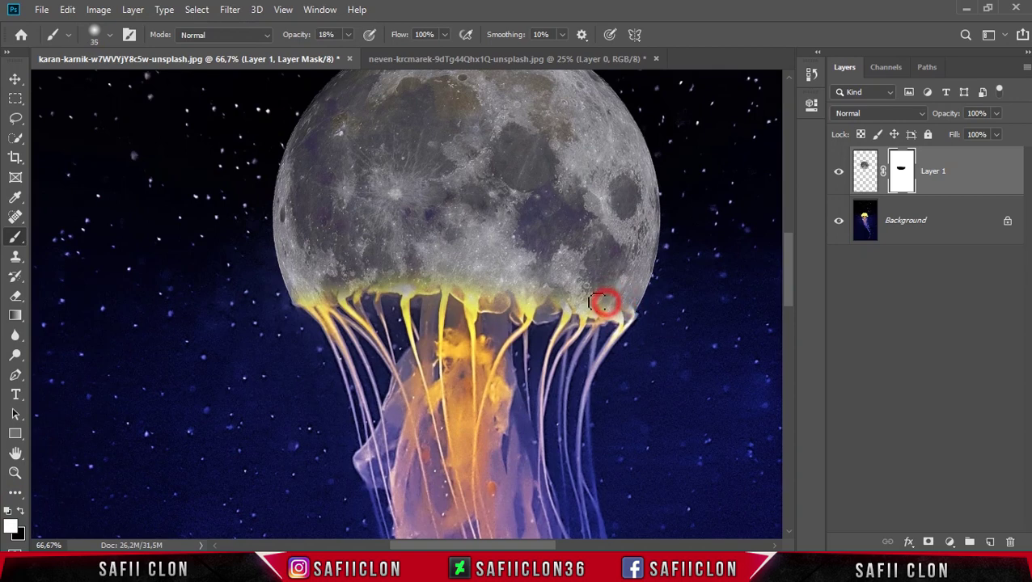
mouse_move(544, 284)
left_mouse_down()
mouse_move(469, 257)
mouse_move(323, 283)
left_mouse_up()
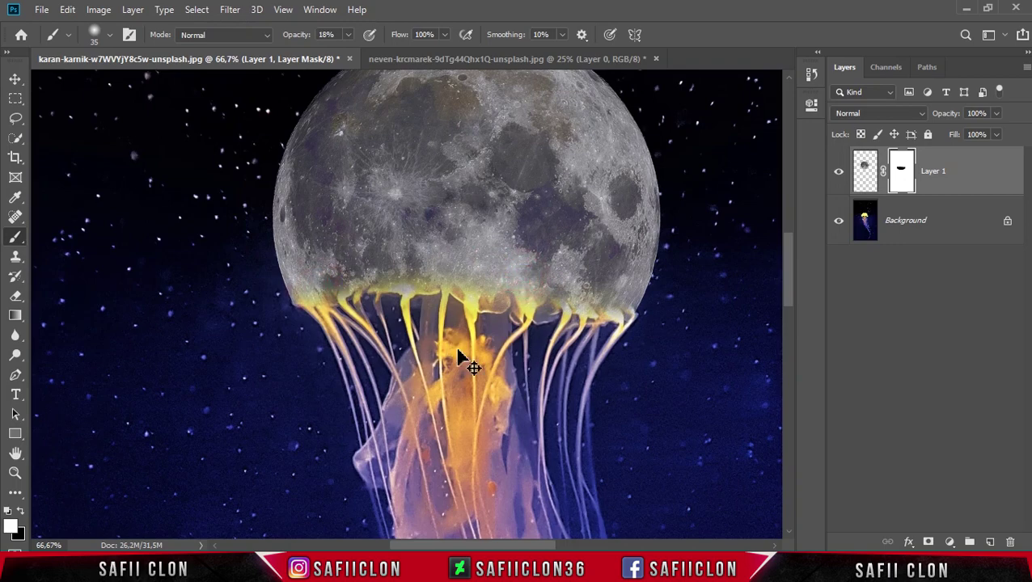
scroll(456, 350, "down", 2)
scroll(455, 349, "up", 1)
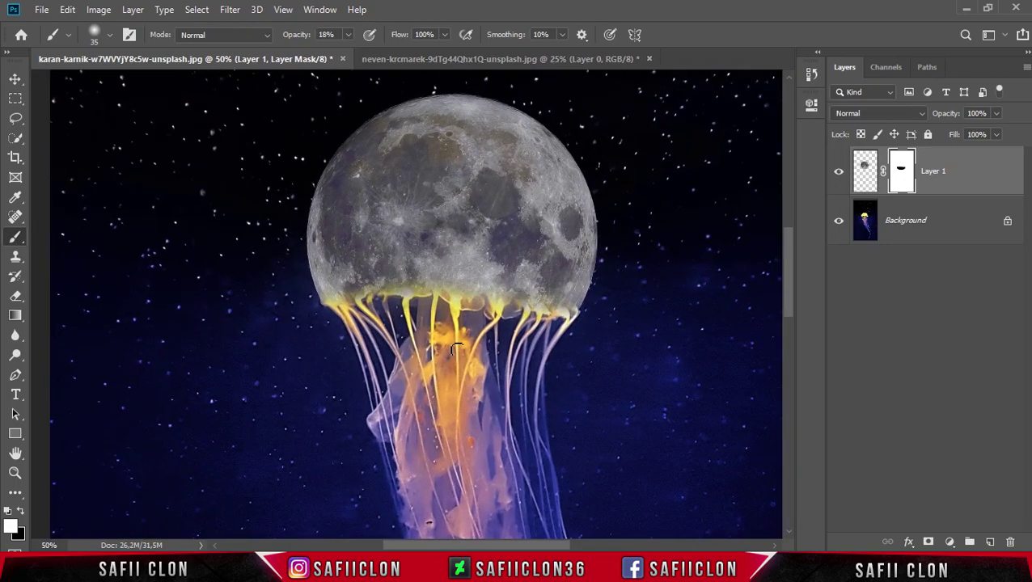
Step: Dab black on the moon's mask along its lower edge with a small soft brush from 45 px up to reveal more tentacle tops
left_click(21, 511)
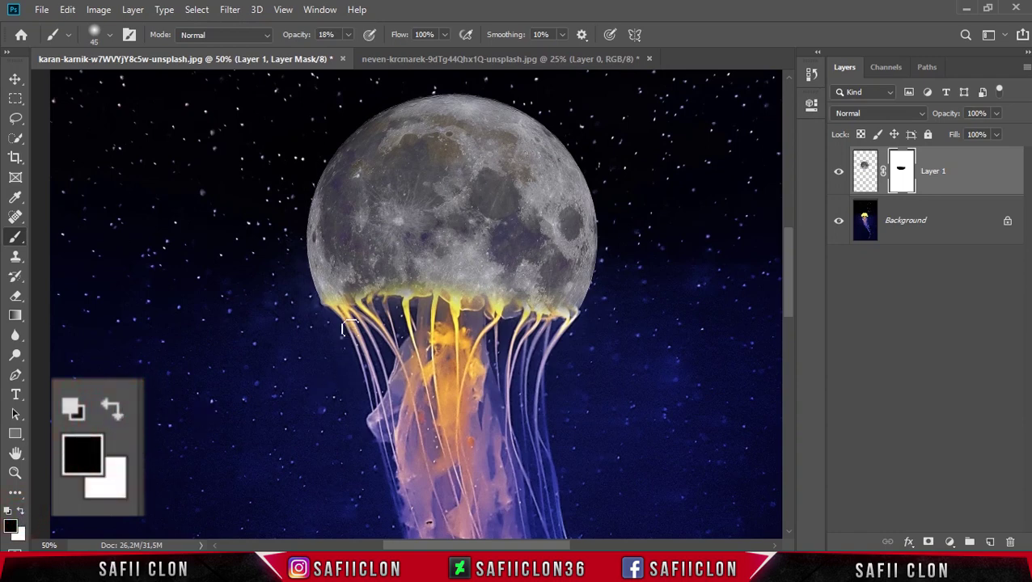
key("bracketright")
left_click(343, 308)
left_click(341, 306)
left_click(377, 297)
key("bracketright")
left_click(497, 308)
left_click(557, 311)
left_click(415, 300)
left_click(340, 300)
left_click(410, 267)
Step: Enlarge the brush to 150 px and dab black along the moon's lower edge on the mask to soften the blend with the tentacles
key("bracketright")
key("bracketright")
key("bracketright")
left_click(472, 297)
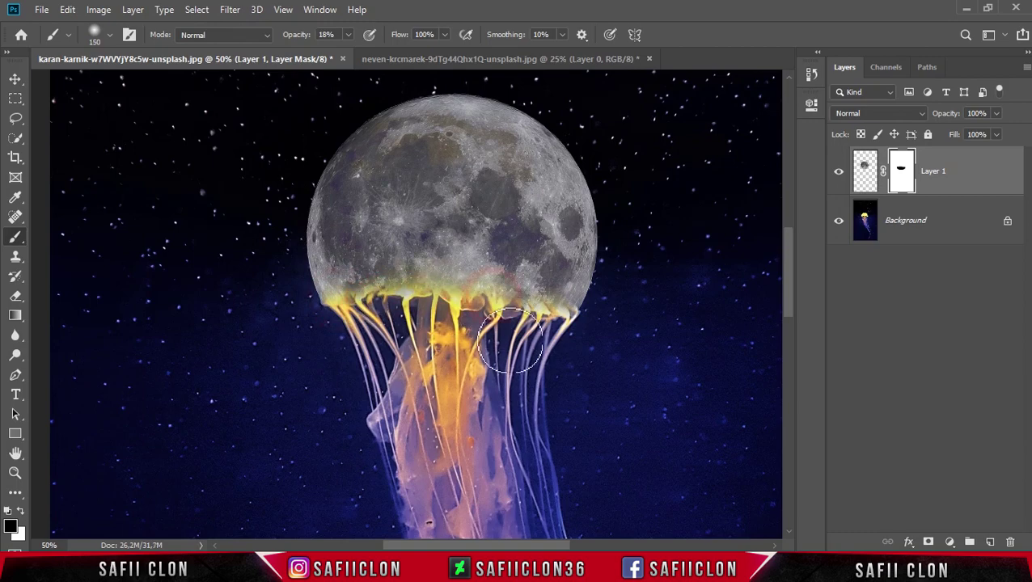
left_click(553, 297)
left_click(348, 301)
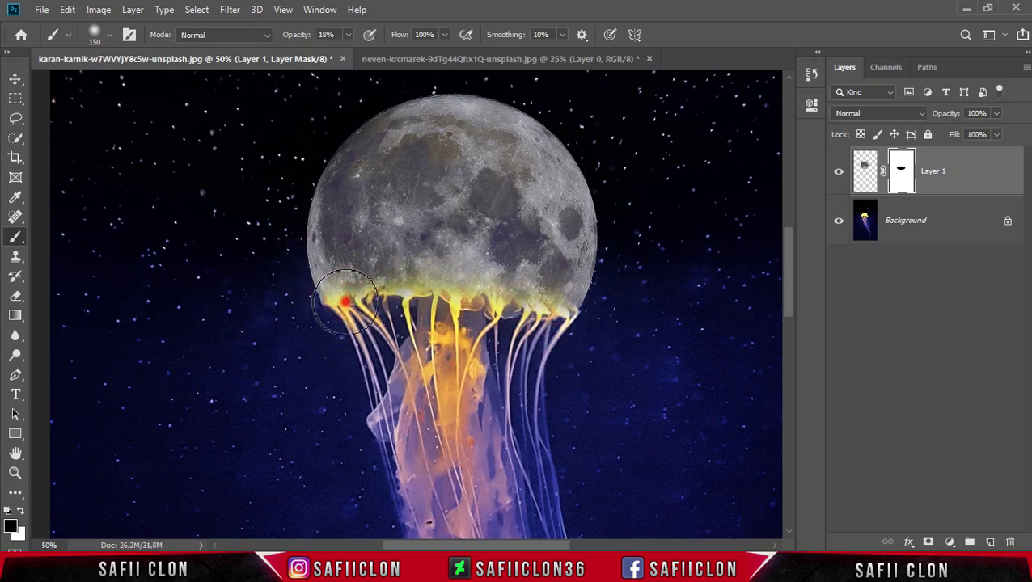
key("ctrl+minus")
key("ctrl+minus")
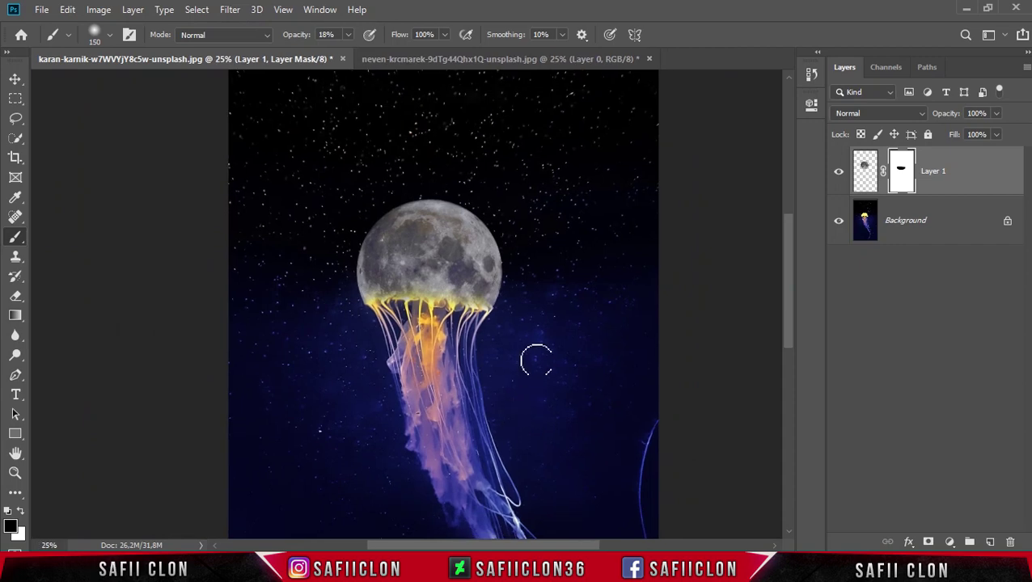
Step: Add a Hue/Saturation adjustment clipped to the moon layer, with Colorize on and Hue at 26, and compare the moon with and without it
left_click(969, 175)
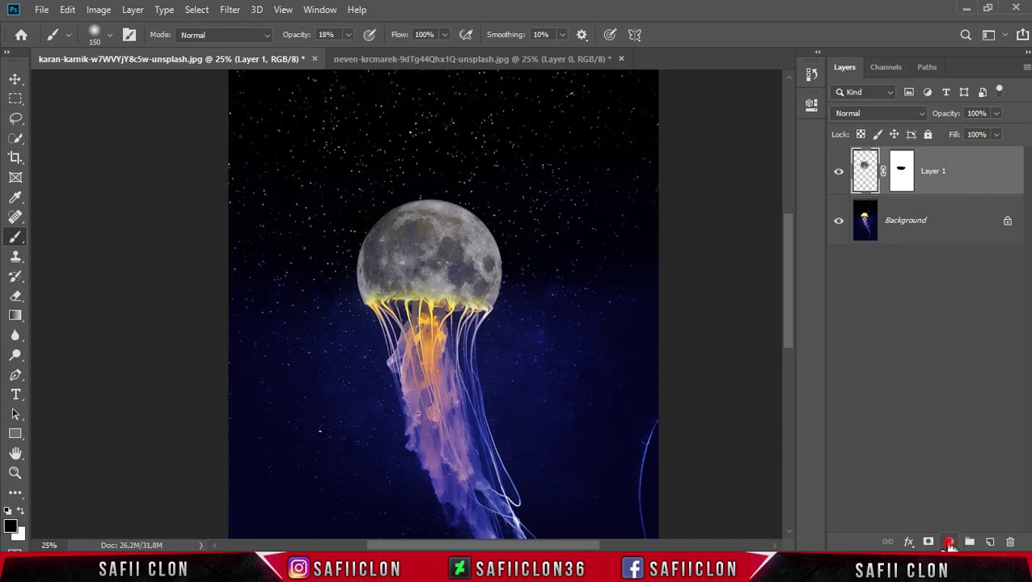
left_click(949, 542)
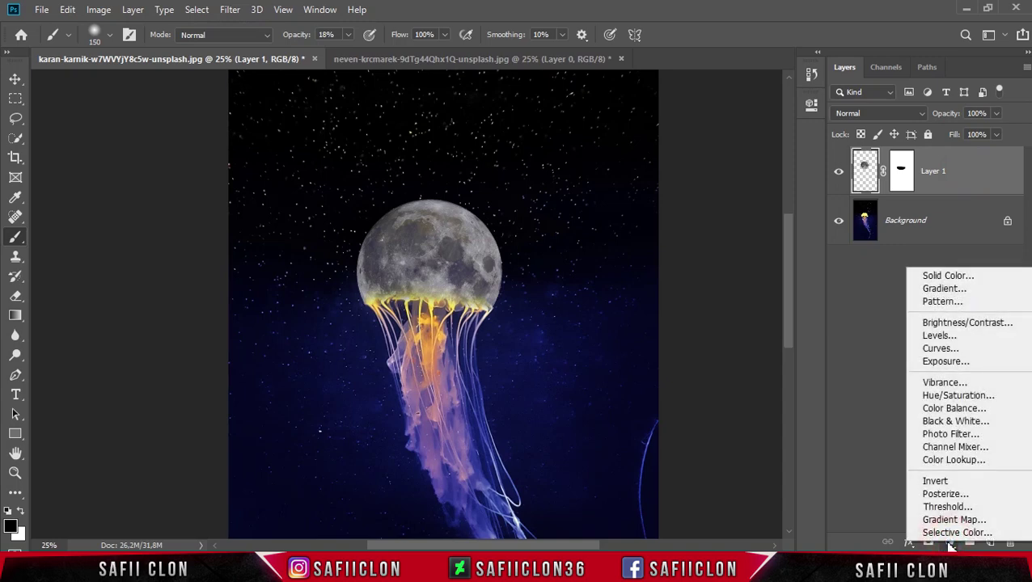
left_click(951, 395)
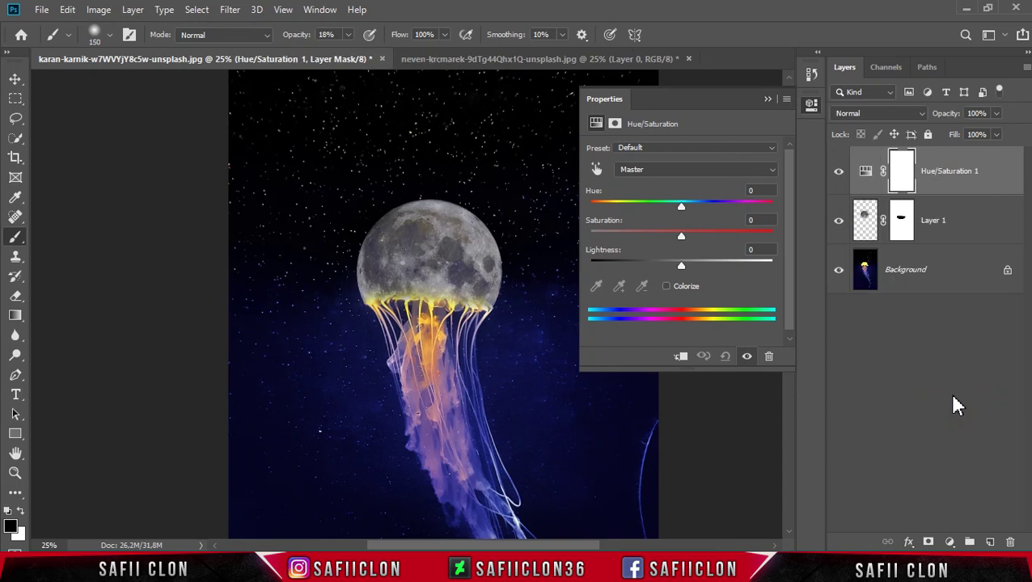
left_click(681, 357)
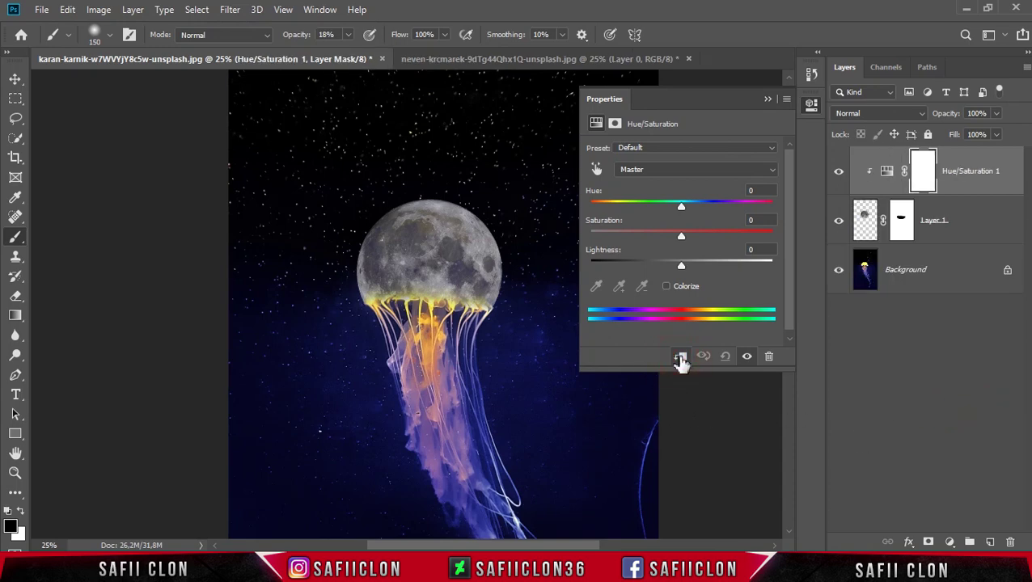
left_click(666, 286)
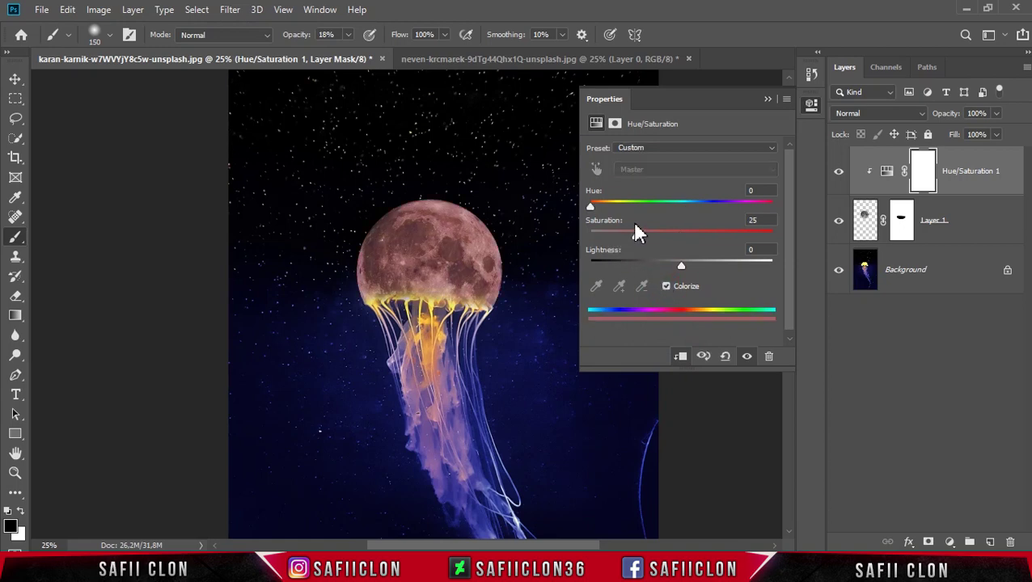
left_click_drag(593, 207, 612, 214)
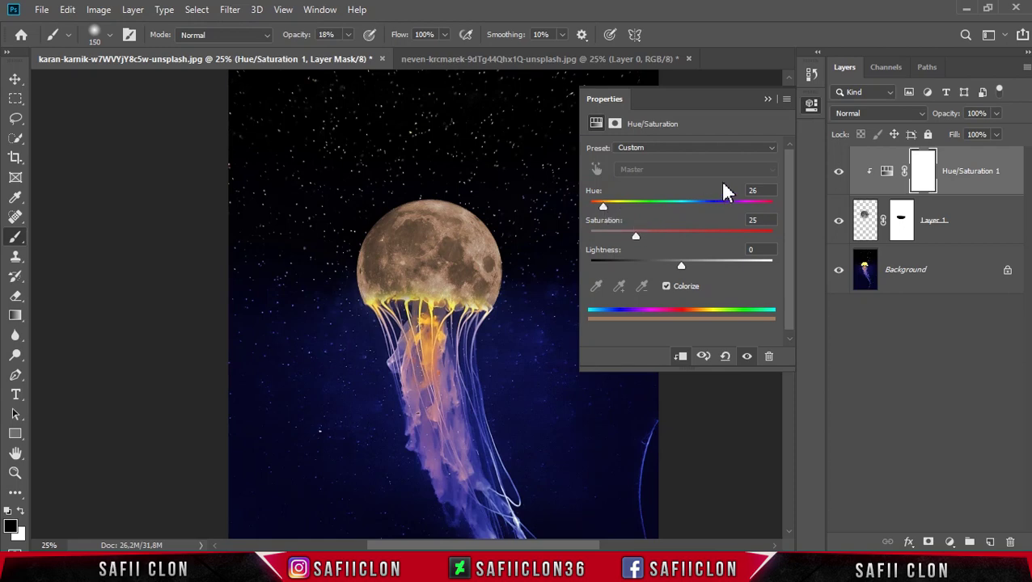
left_click(767, 99)
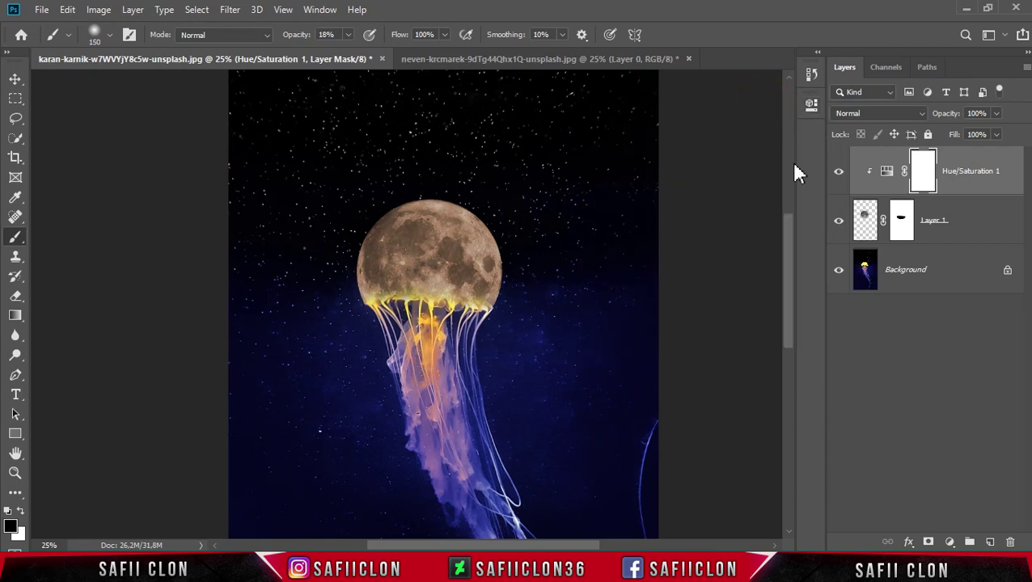
left_click(841, 173)
left_click(841, 173)
Step: Add a Selective Color adjustment clipped to the moon and, for Yellows, set Cyan to -27%, lower Magenta slightly and raise Yellow
left_click(949, 543)
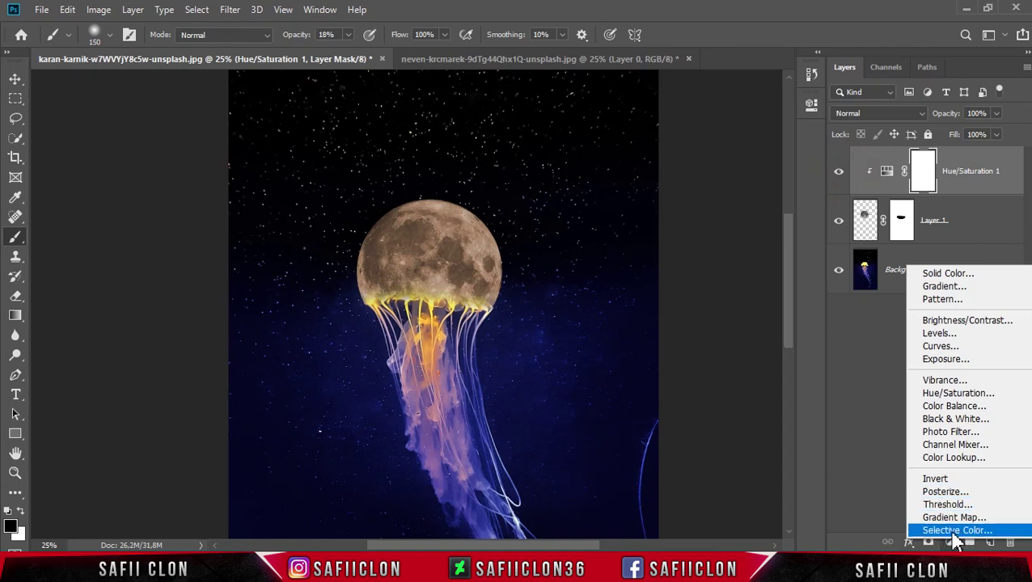
left_click(962, 532)
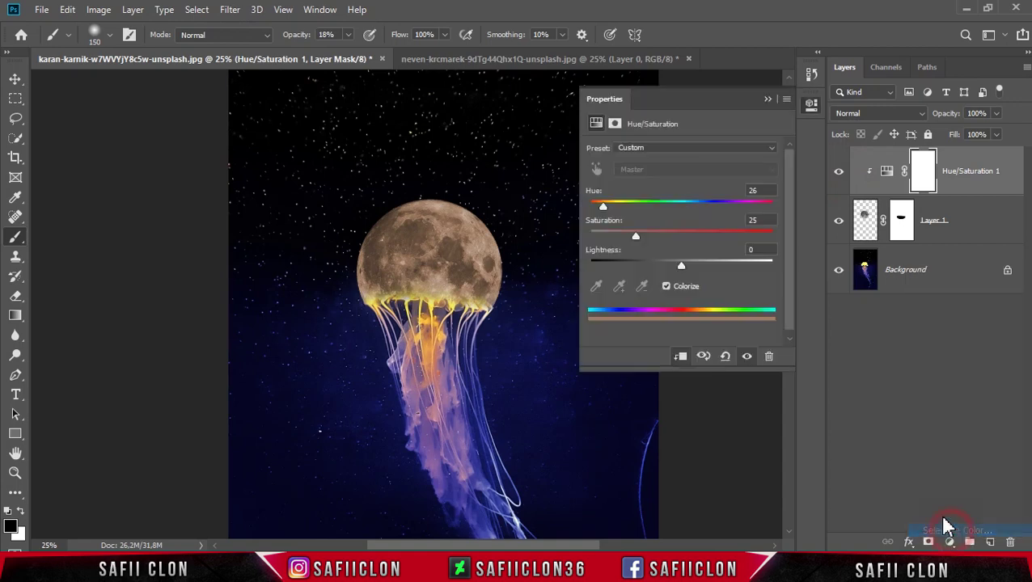
left_click(680, 358)
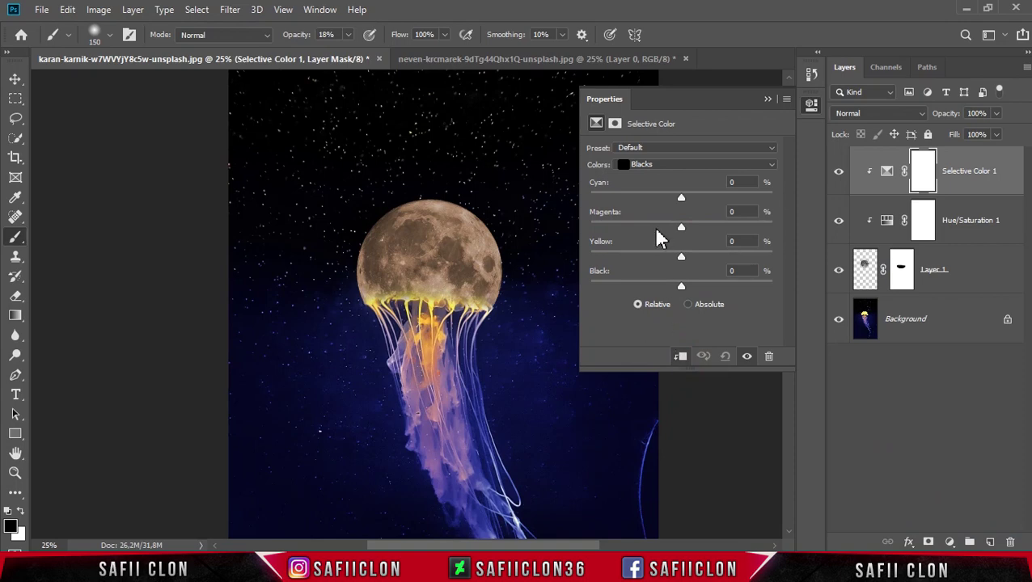
left_click(668, 167)
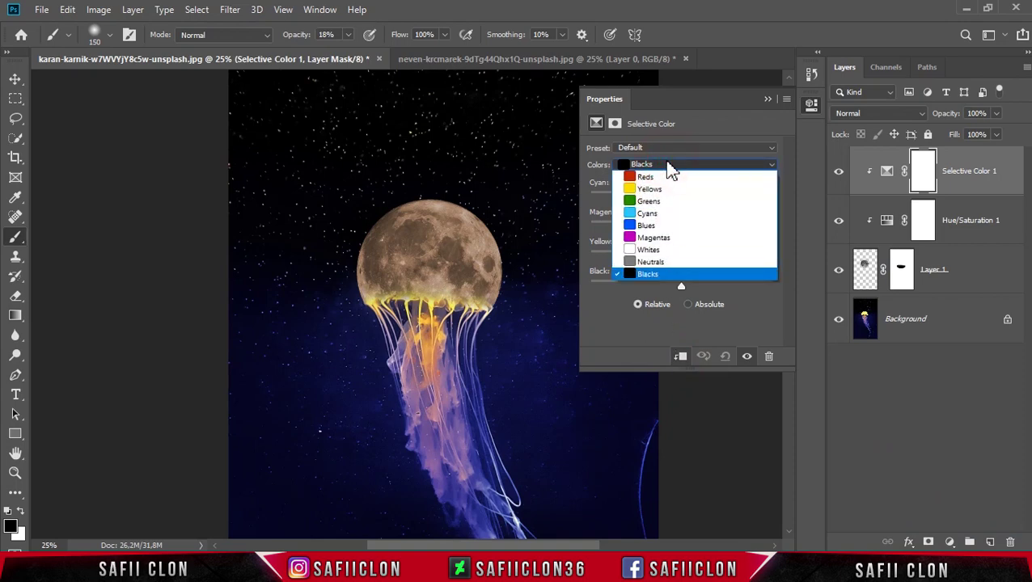
left_click(651, 191)
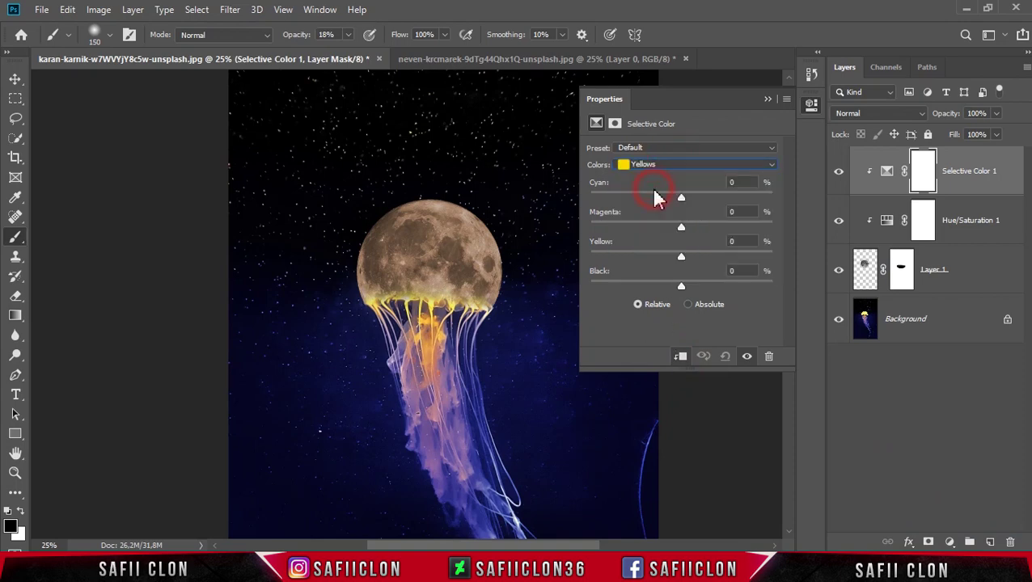
left_click_drag(681, 198, 663, 198)
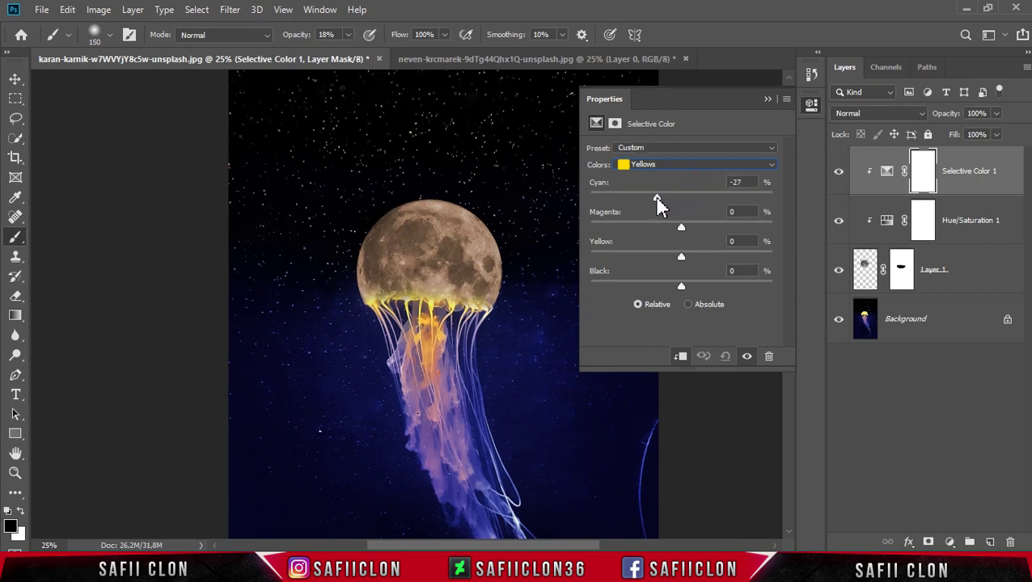
left_click_drag(680, 223, 678, 227)
left_click_drag(681, 258, 709, 256)
Step: Set the Selective Color Neutrals to Cyan -97%, Magenta -58% and Yellow +9%, and compare the moon with and without the adjustment
left_click(679, 165)
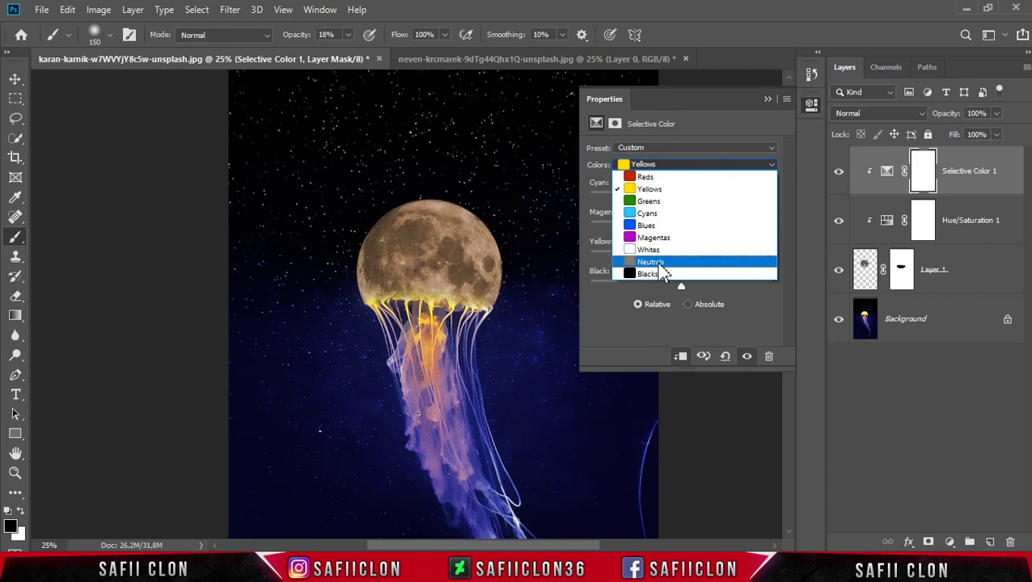
left_click(659, 264)
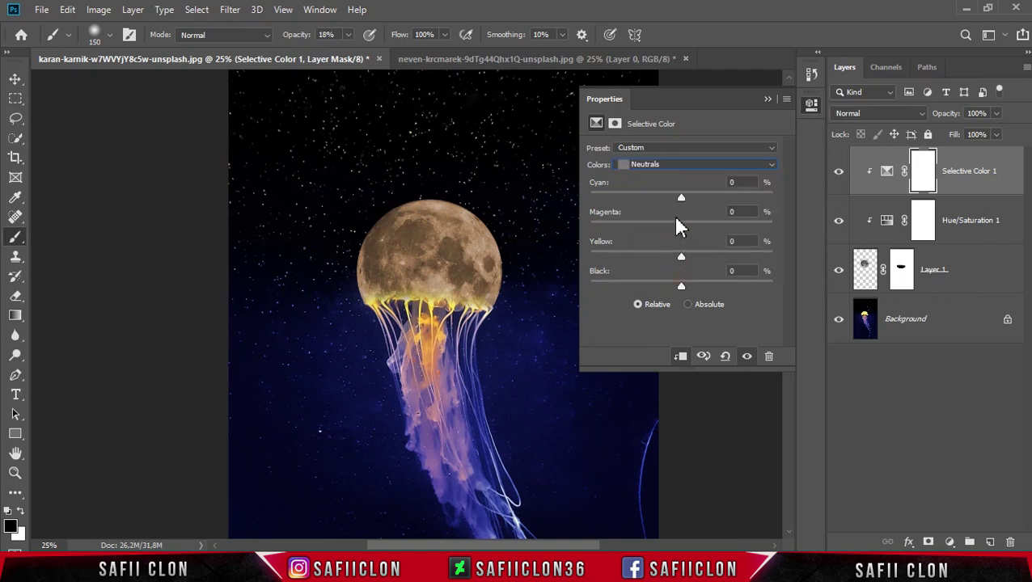
left_click_drag(681, 199, 596, 201)
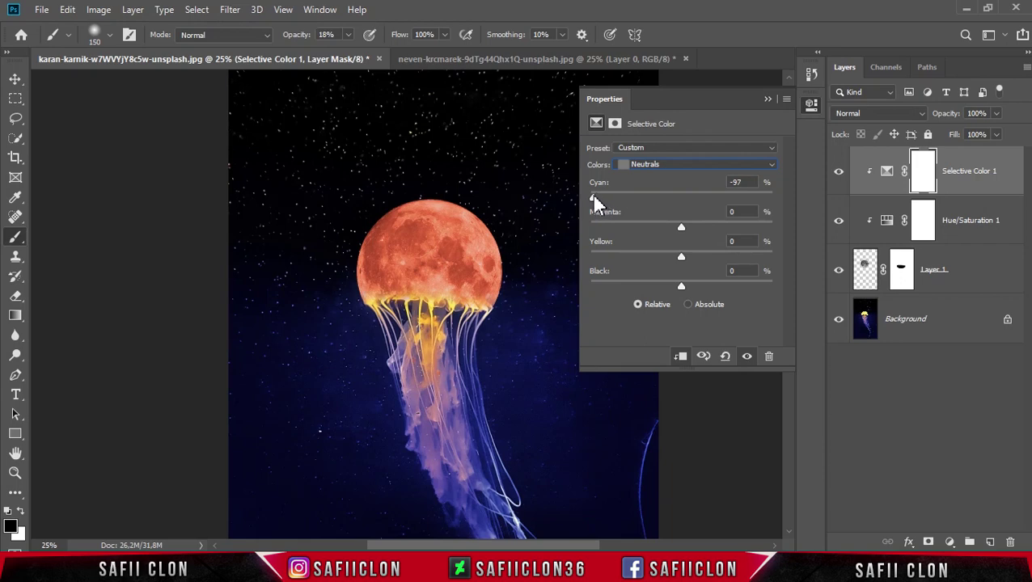
left_click_drag(680, 226, 633, 218)
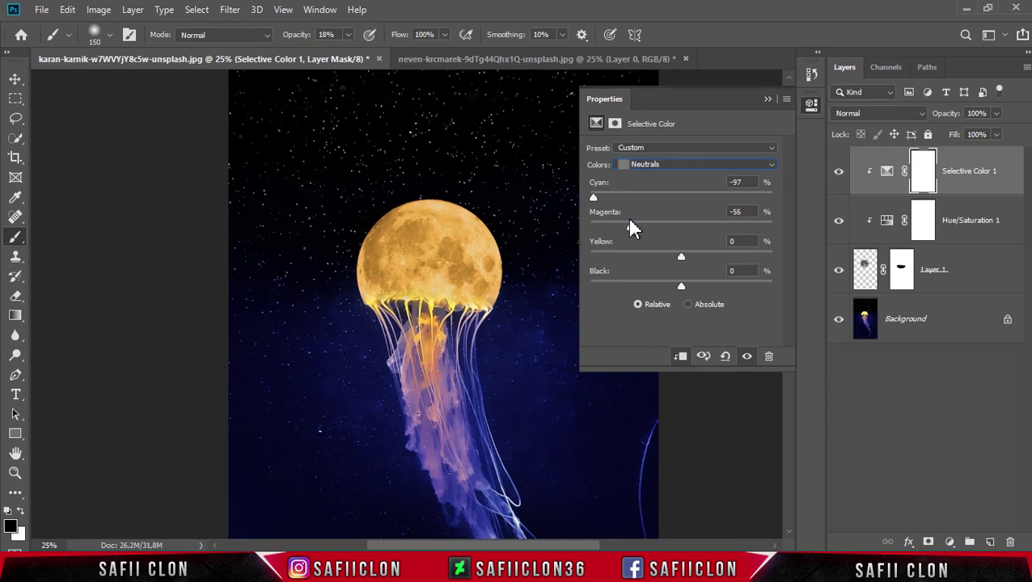
left_click_drag(681, 257, 689, 259)
left_click(767, 100)
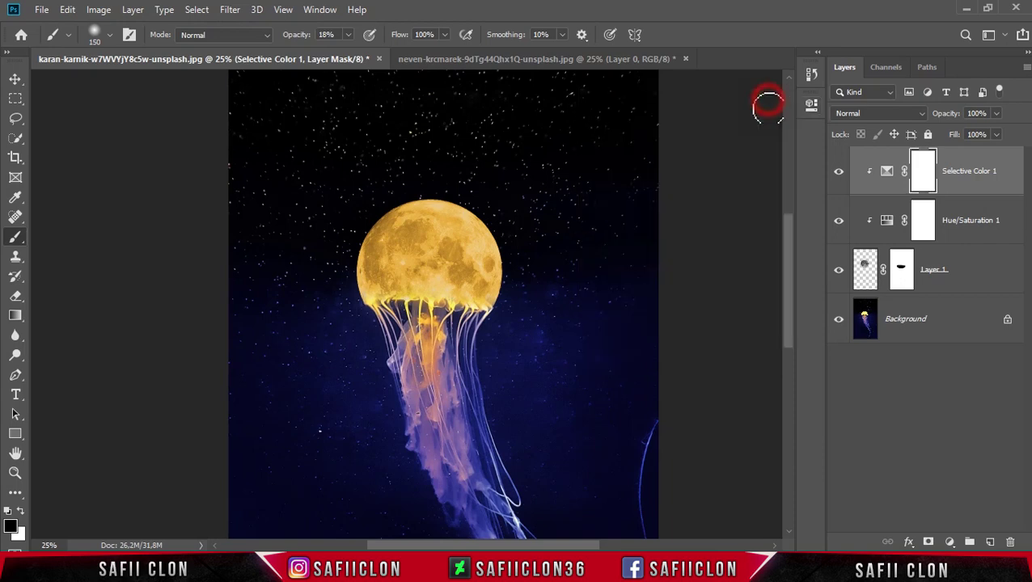
left_click(836, 177)
left_click(837, 178)
left_click(837, 179)
Step: Add a Color Balance adjustment clipped to the moon with Midtones at Cyan/Red +36, Magenta/Green -10 and Yellow/Blue -79
left_click(952, 542)
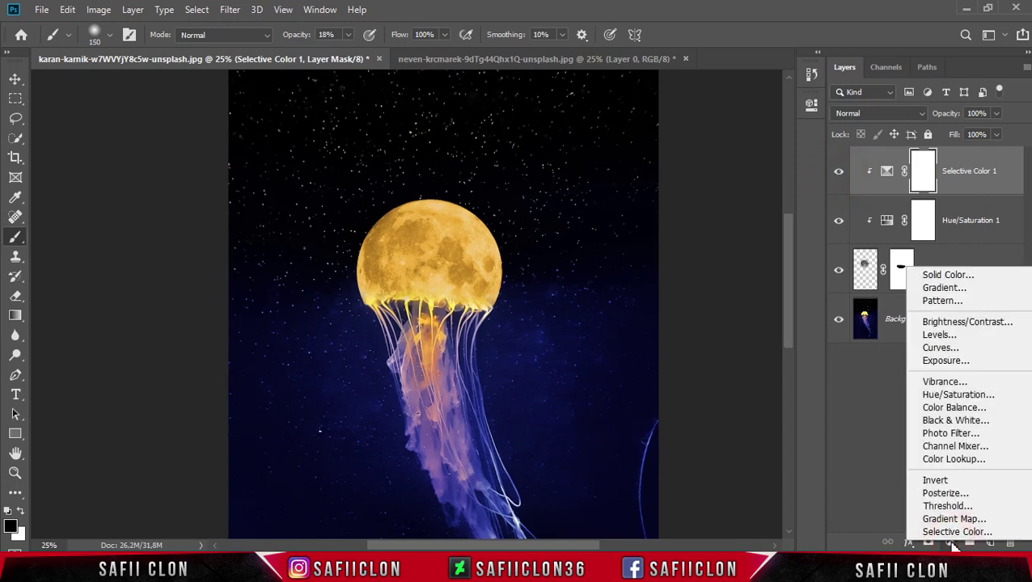
left_click(942, 406)
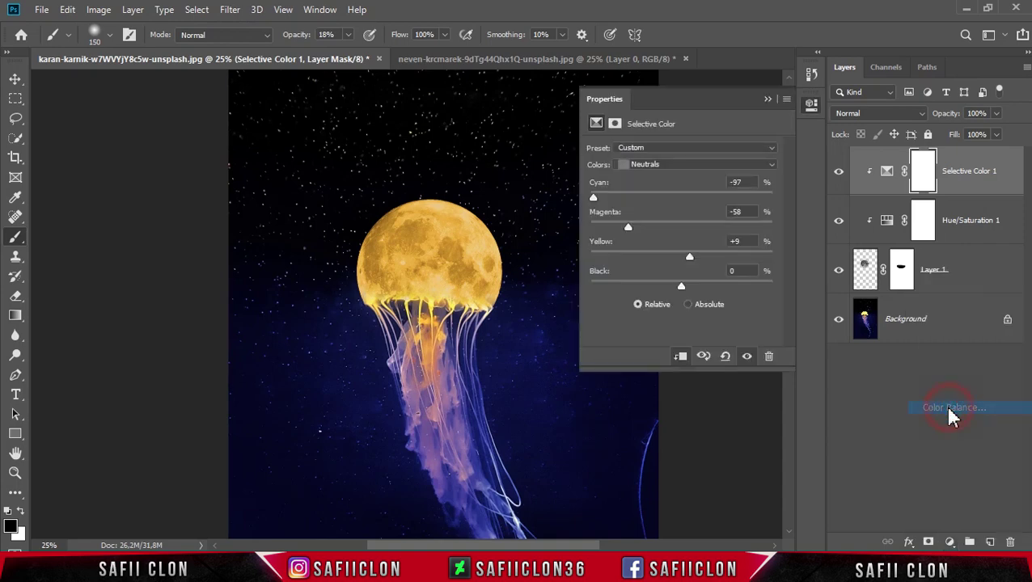
left_click(681, 358)
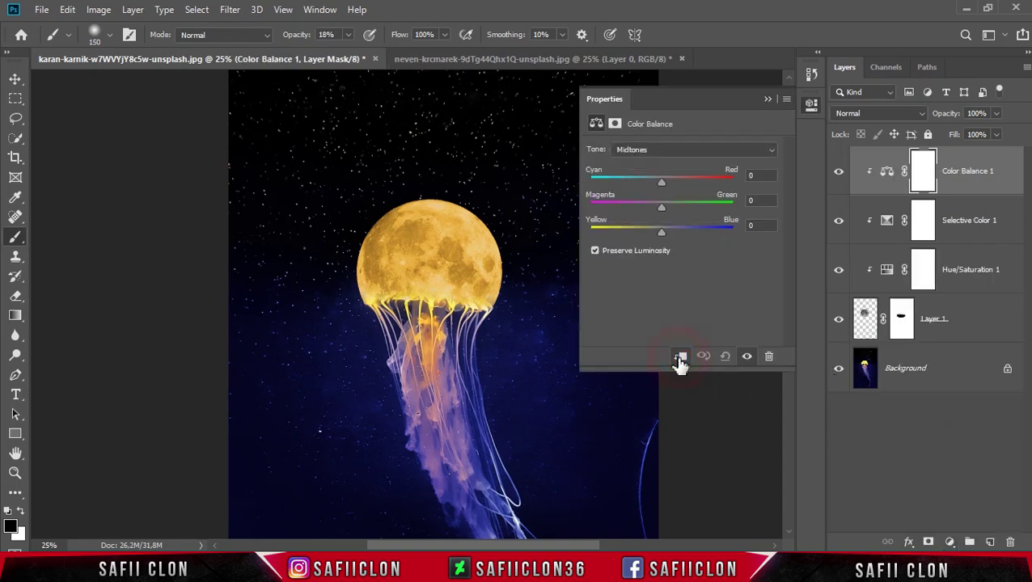
left_click(668, 150)
left_click(661, 176)
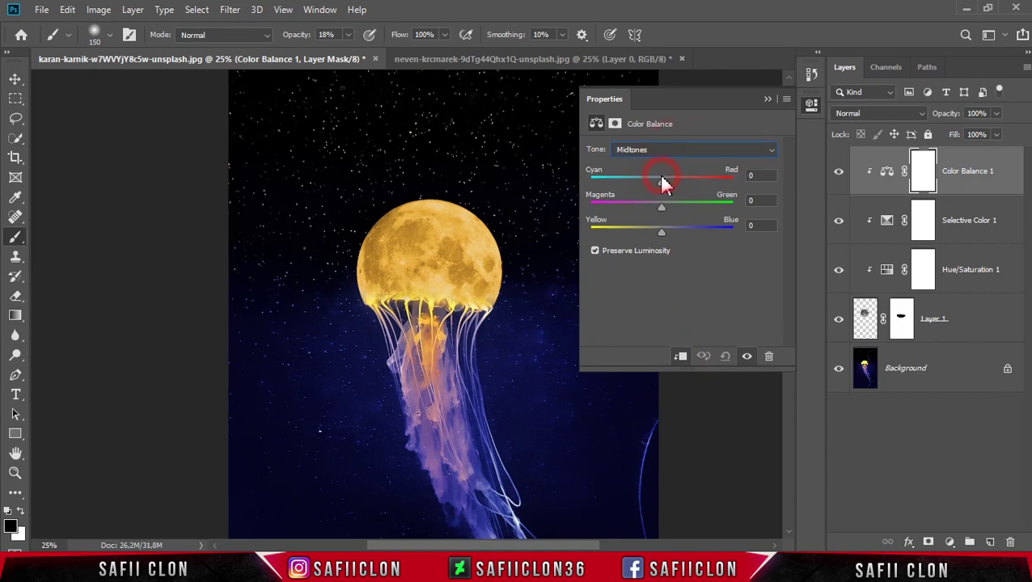
left_click_drag(661, 183, 678, 184)
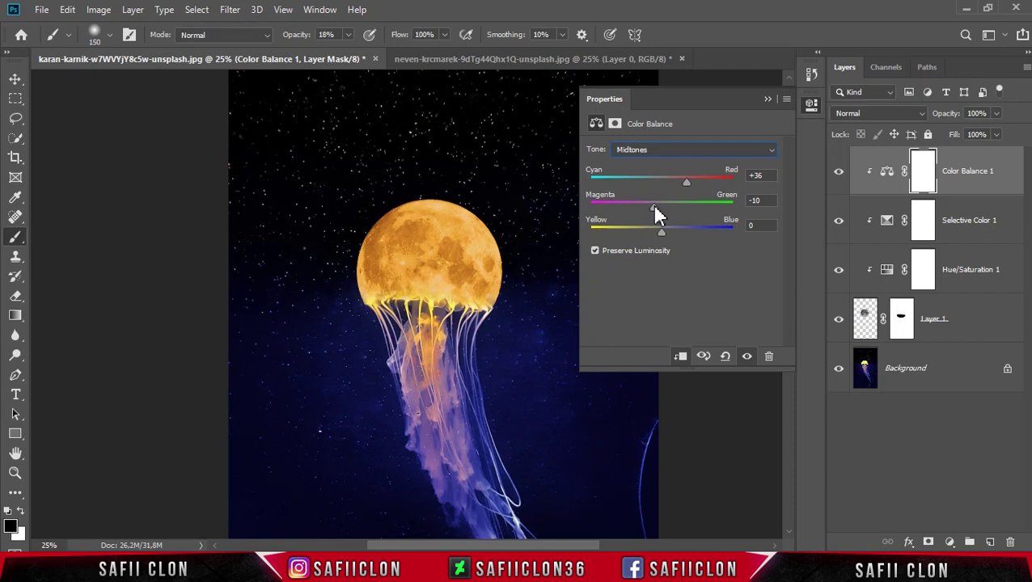
left_click_drag(663, 239, 615, 238)
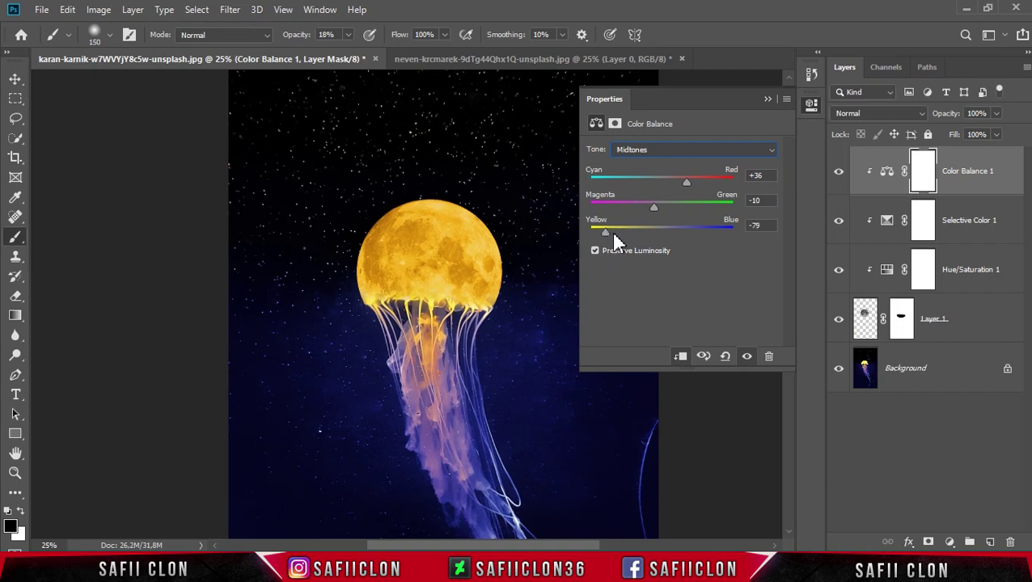
left_click(765, 98)
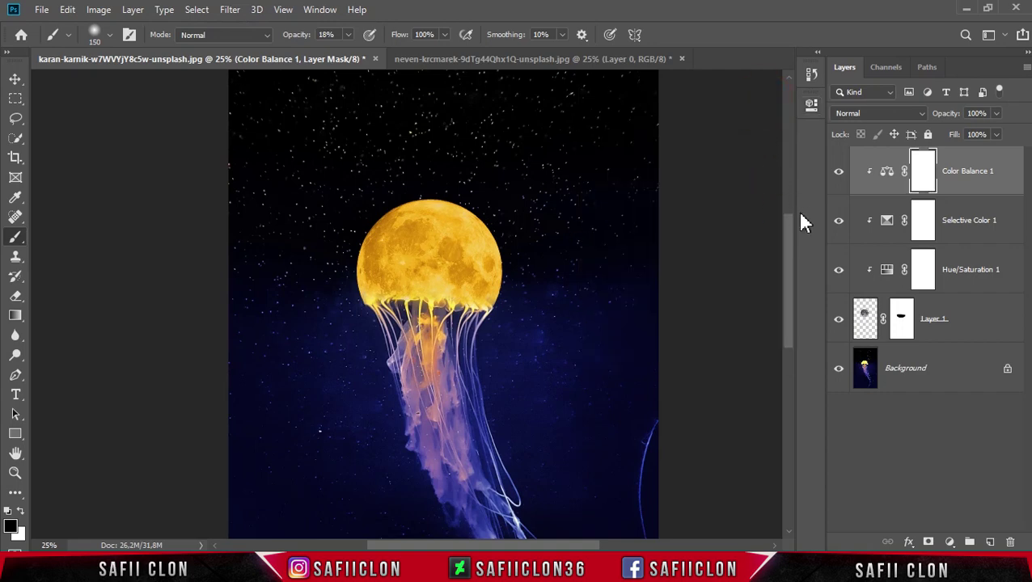
Step: Compare the moon with and without the Color Balance adjustment and examine the color match up close and in full view
left_click(836, 173)
left_click(836, 173)
key("ctrl+plus")
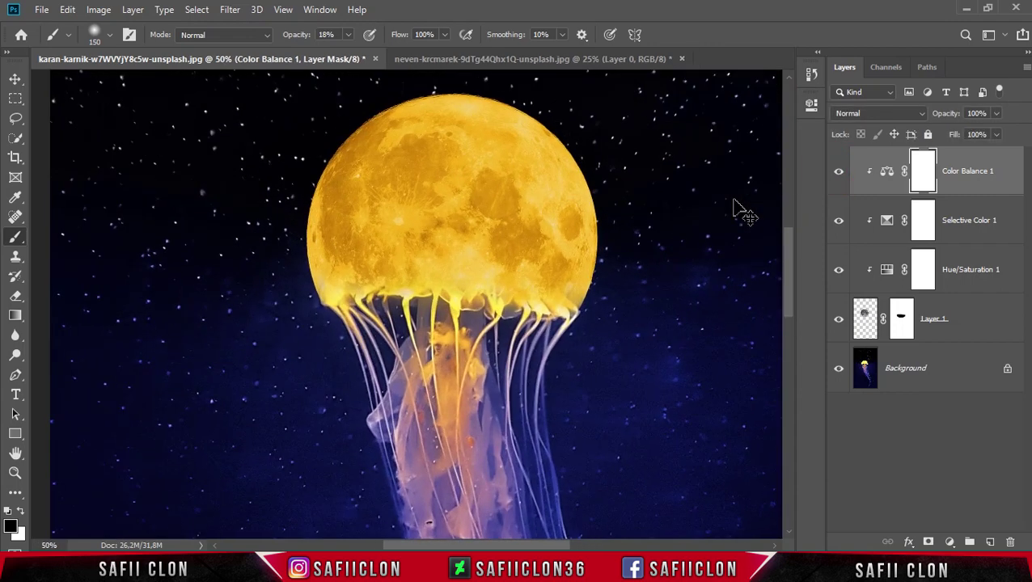
key("ctrl+minus")
key("ctrl+minus")
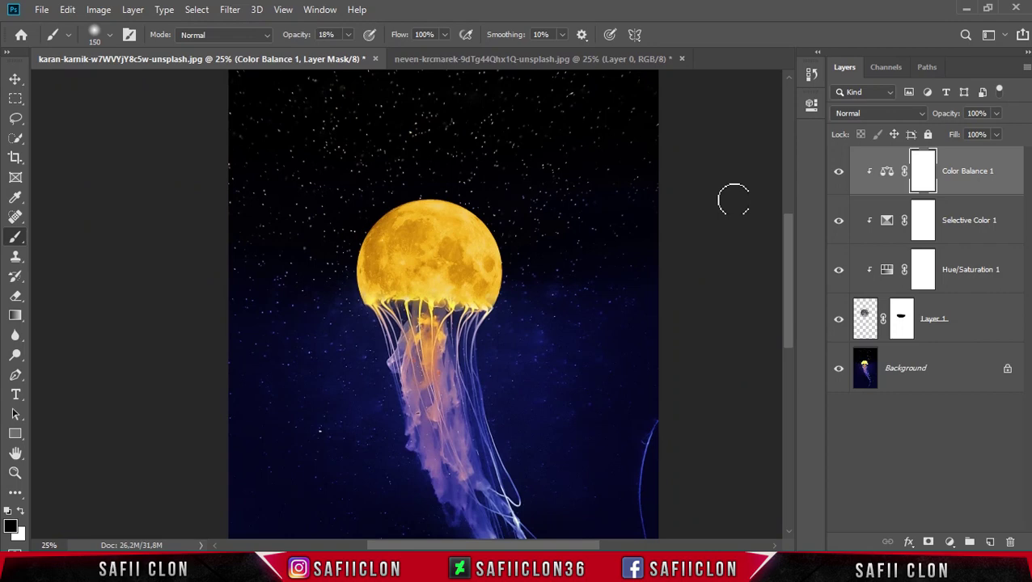
scroll(730, 237, "down", 1)
scroll(730, 237, "up", 1)
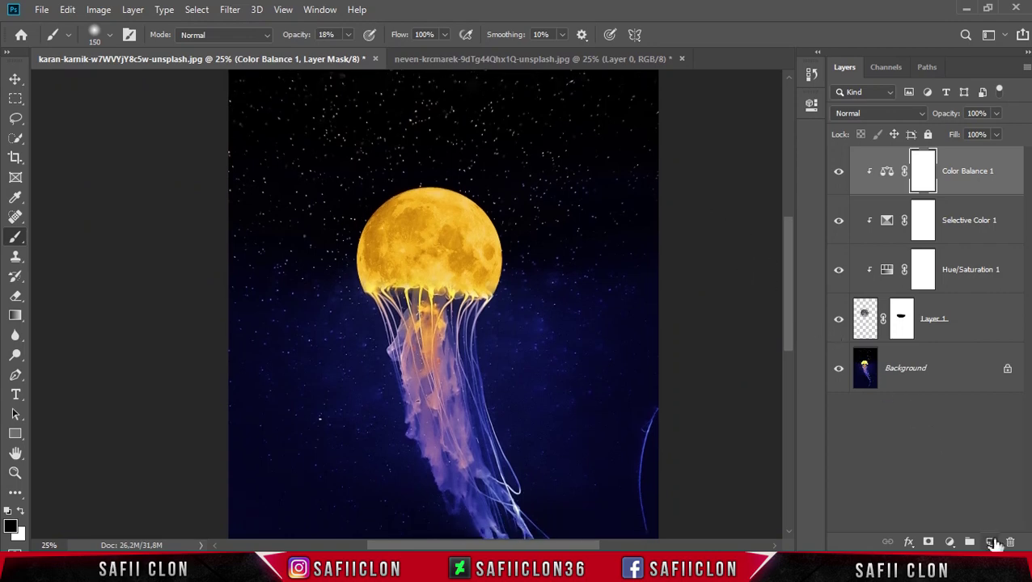
Step: Create a new layer above the adjustments and set up a Soft Round brush at 243 px with 14% opacity
left_click(990, 542)
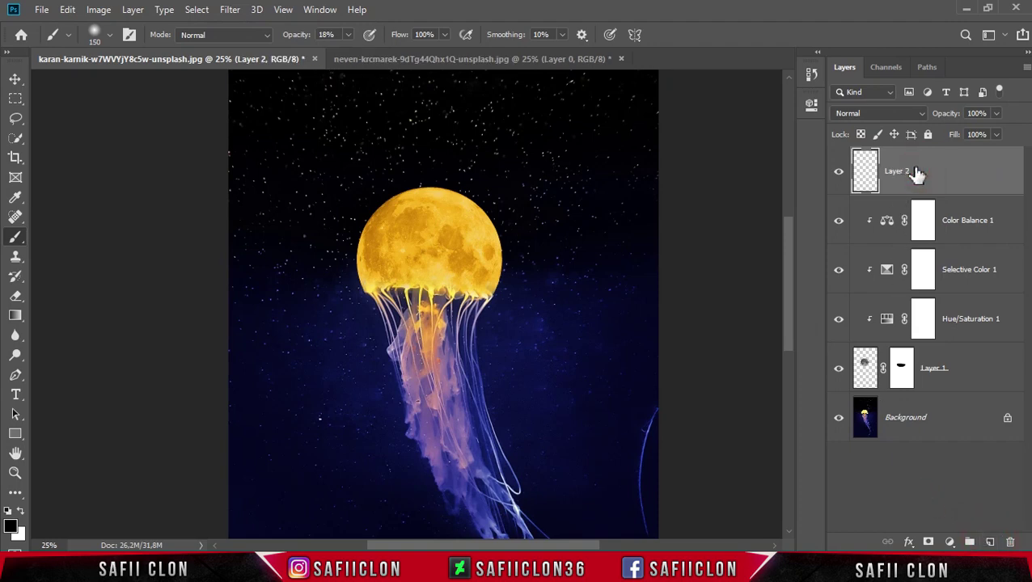
right_click(16, 236)
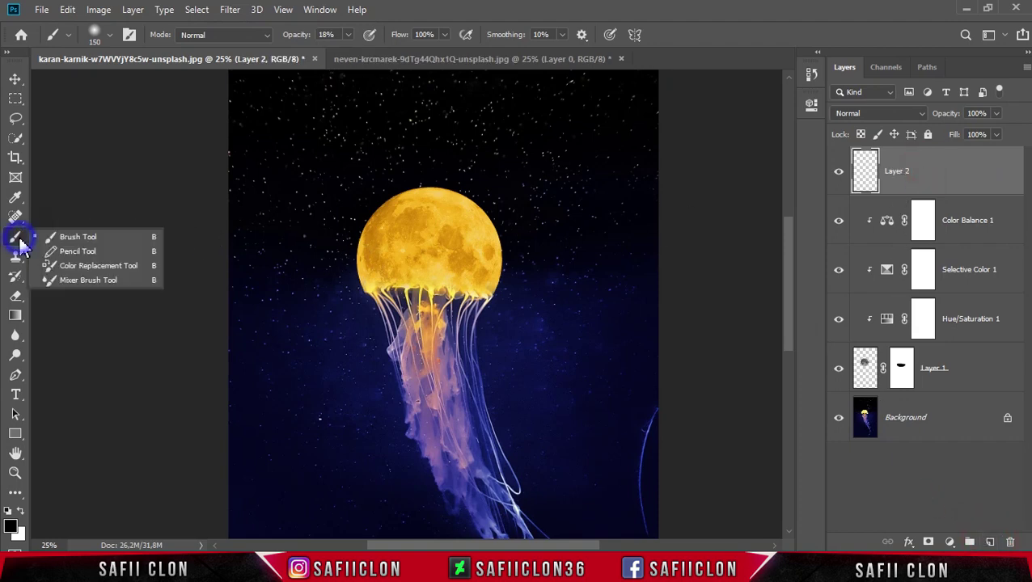
left_click(78, 237)
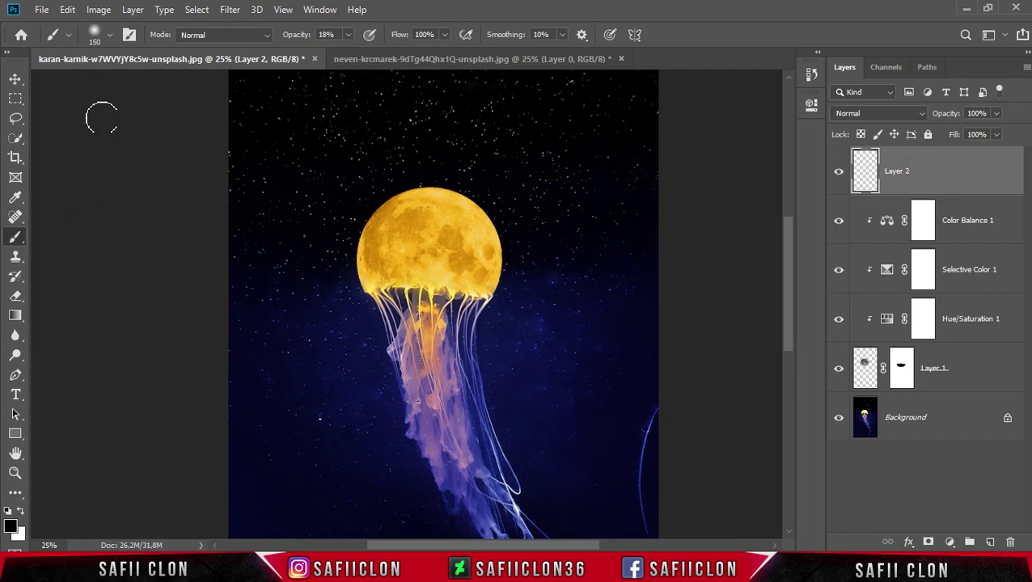
left_click(110, 35)
left_click(126, 210)
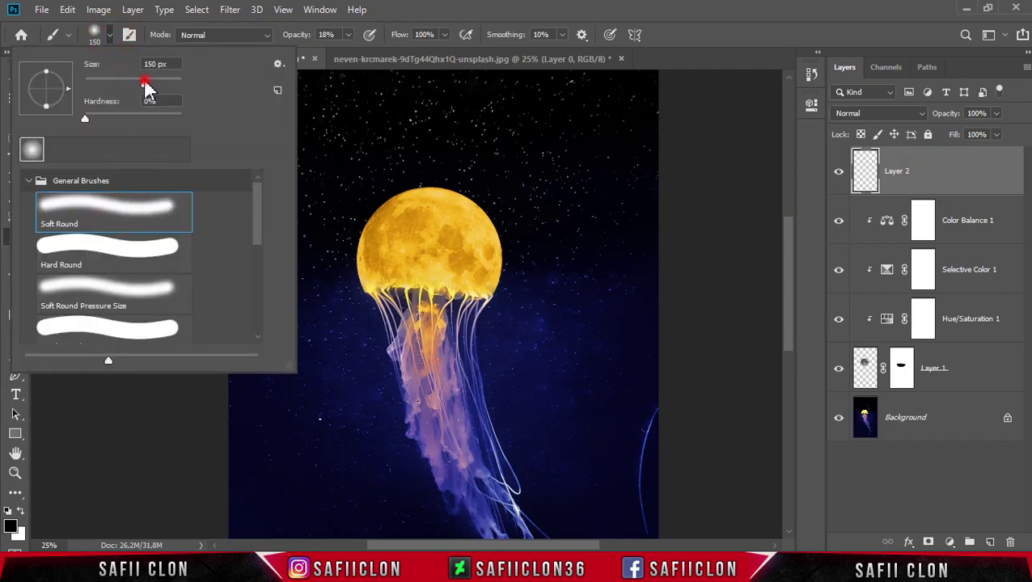
left_click(110, 35)
left_click(348, 35)
left_click_drag(349, 54, 345, 53)
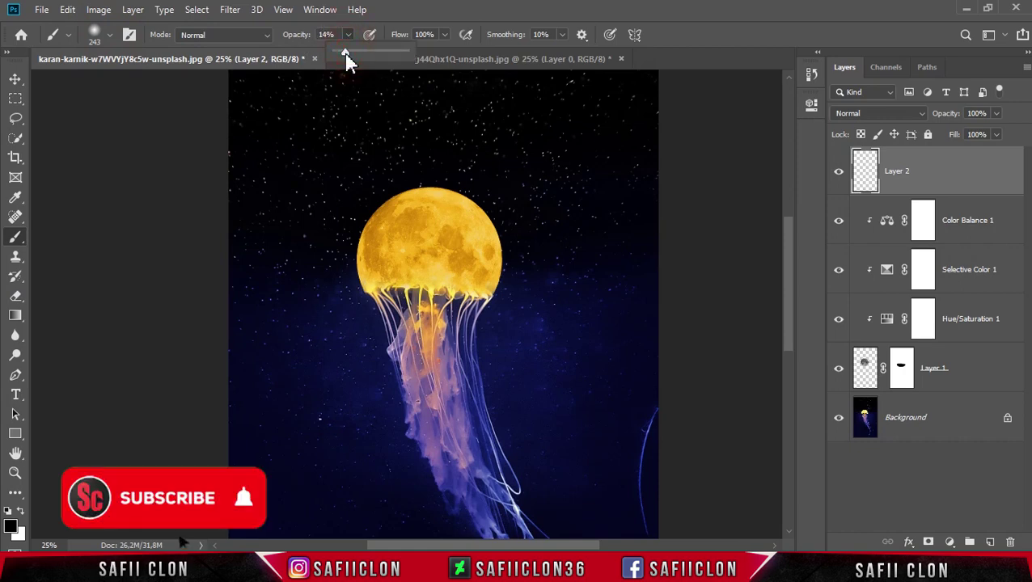
left_click(327, 34)
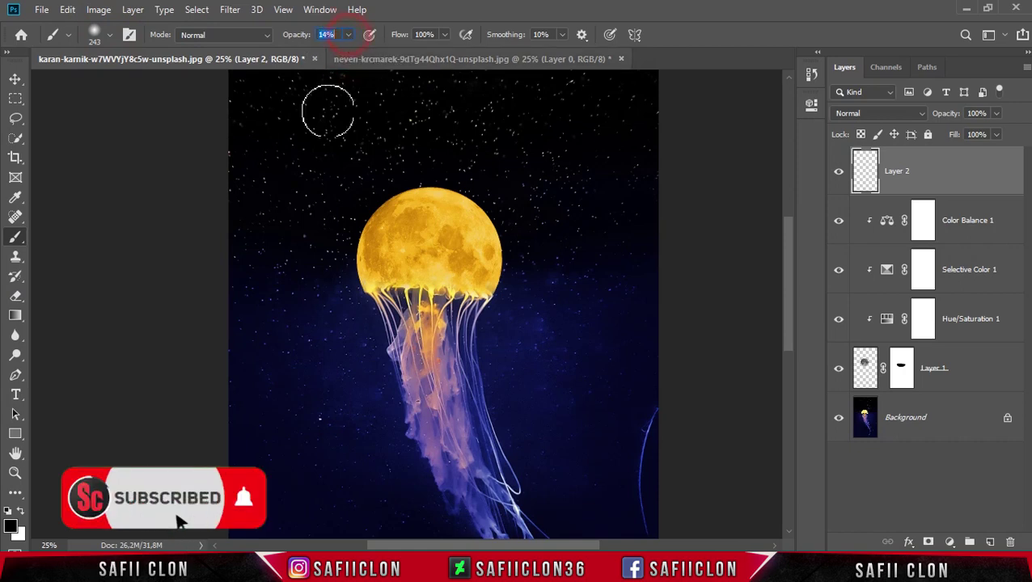
Step: Set the foreground color to the yellow #f2c43c sampled from the lower part of the moon
left_click(12, 527)
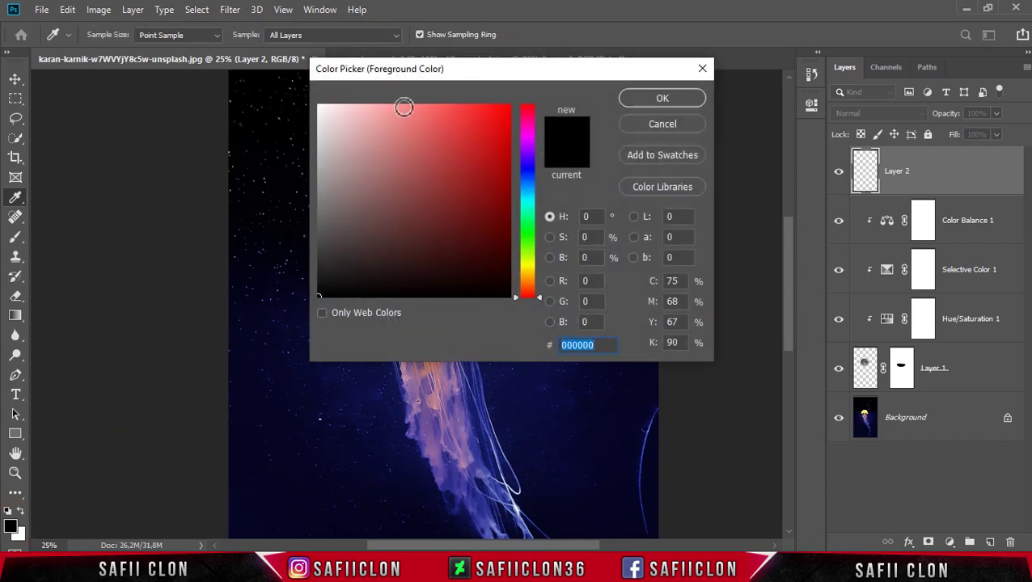
left_click_drag(419, 68, 655, 131)
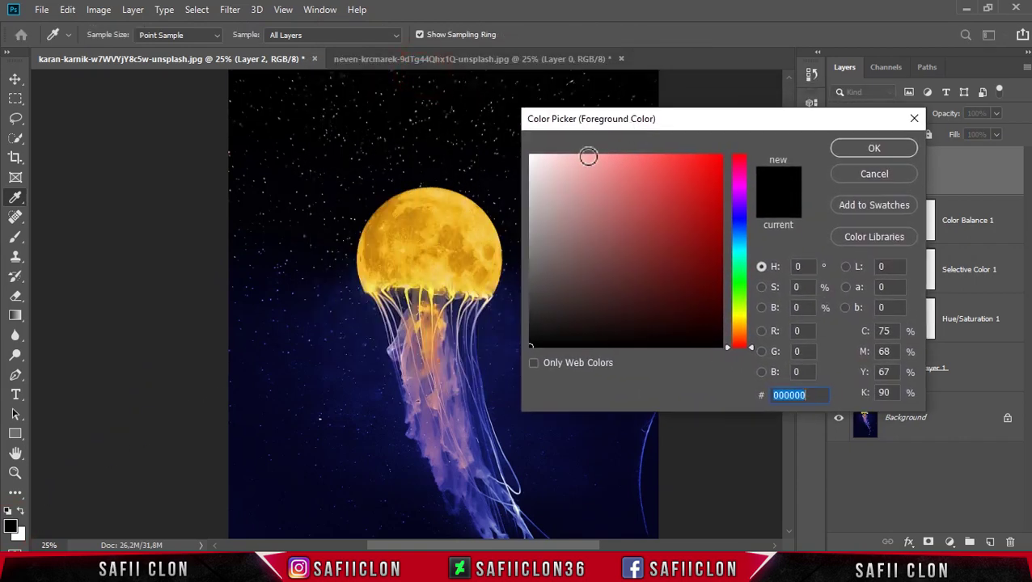
left_click(440, 270)
left_click(442, 268)
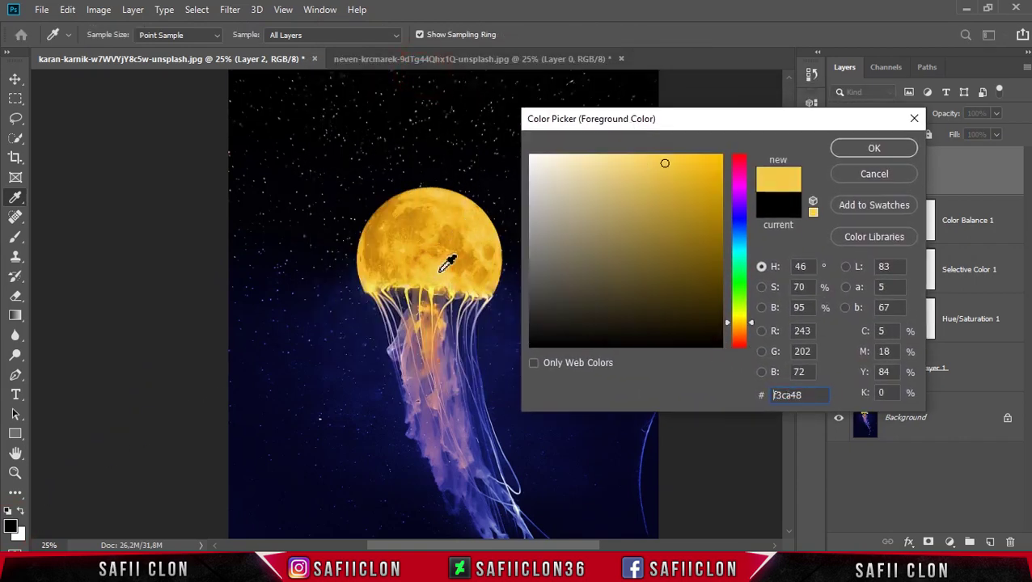
left_click(439, 269)
left_click(439, 269)
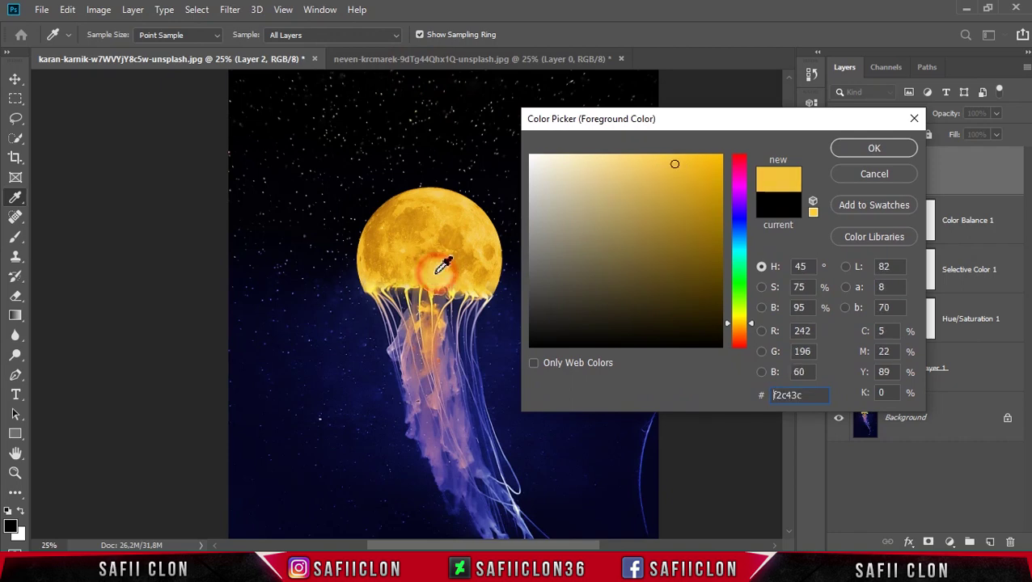
left_click(843, 152)
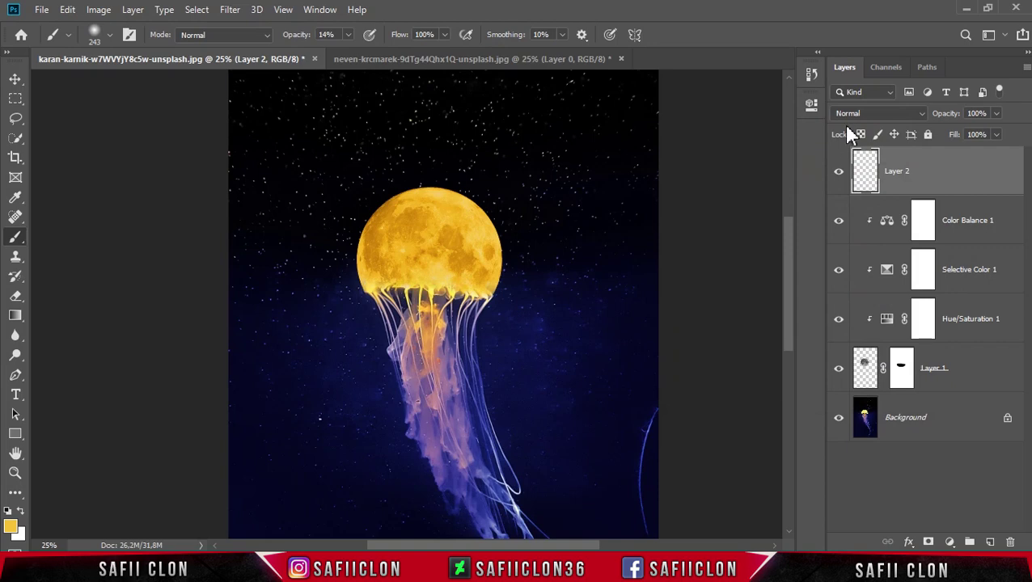
Step: Enlarge the soft brush to 1200 px and dab a yellow glow centered on the moon on the new layer
left_click(110, 34)
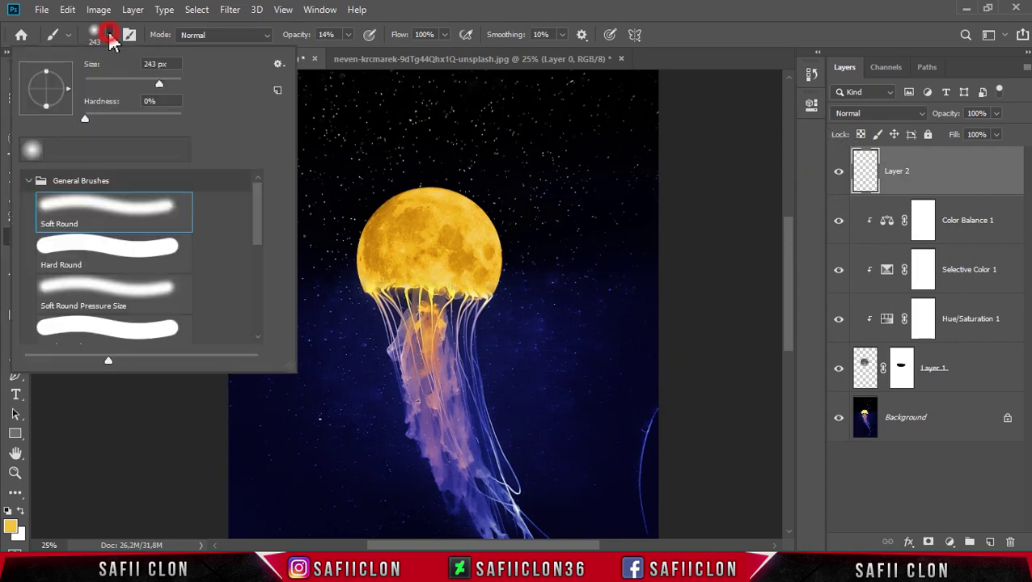
left_click_drag(161, 83, 170, 85)
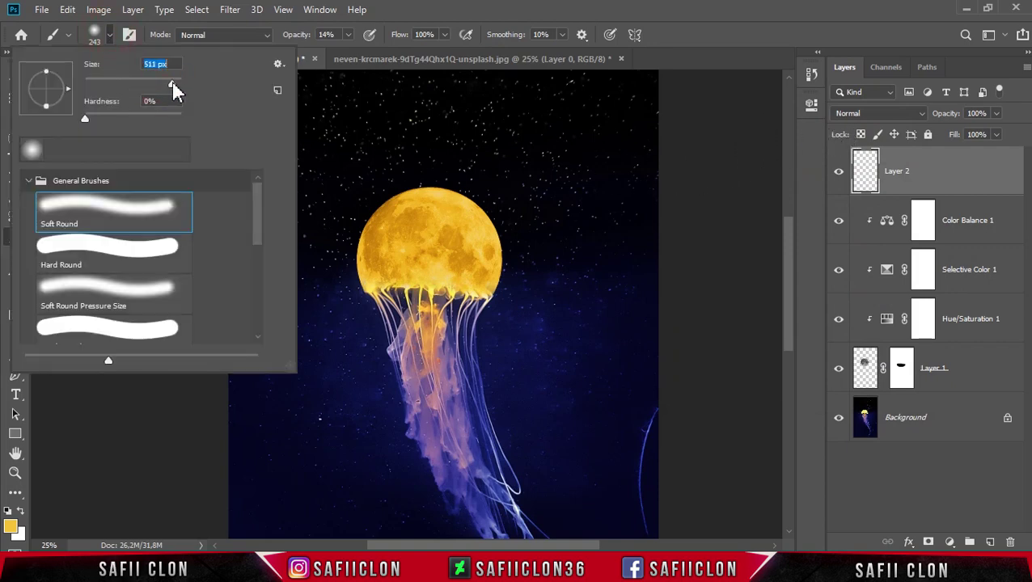
left_click(109, 34)
key("bracketright")
key("bracketright")
key("bracketright")
key("bracketright")
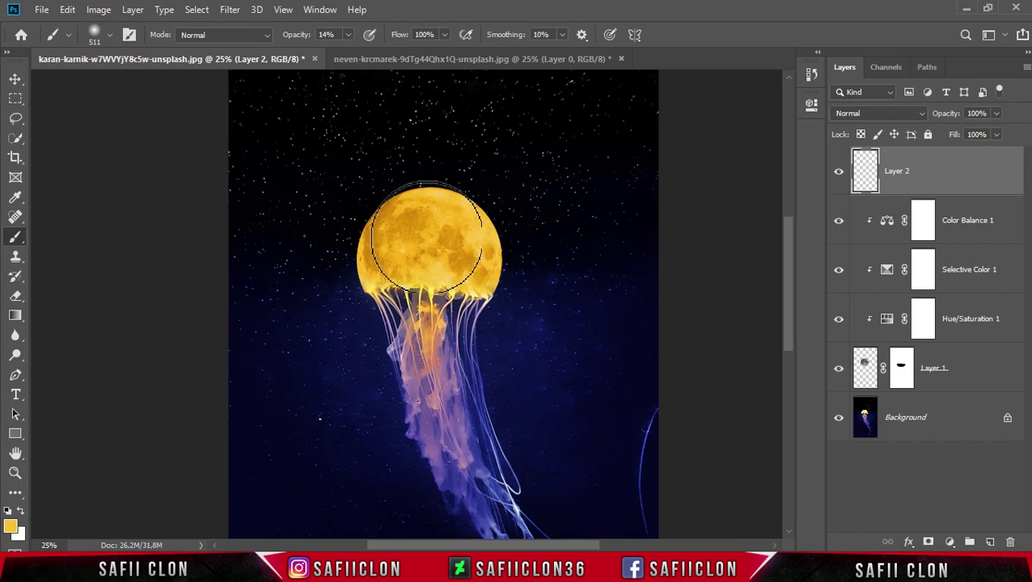
key("bracketright")
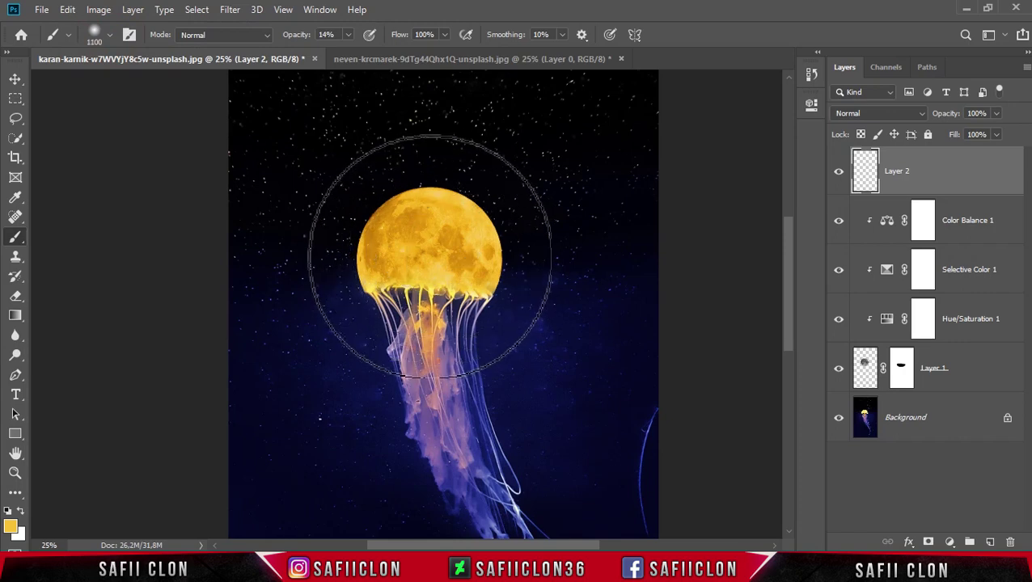
key("bracketright")
left_click(428, 253)
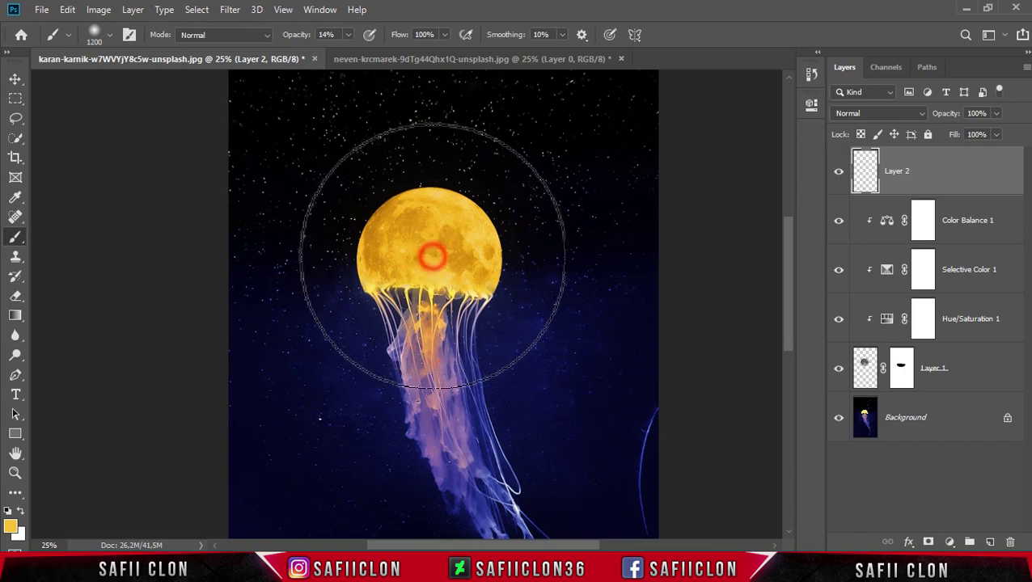
Step: Add another glow dab over the moon with the brush at 1100 px and set the layer's blend mode to Hard Light
key("bracketright")
key("bracketleft")
key("bracketleft")
left_click(427, 253)
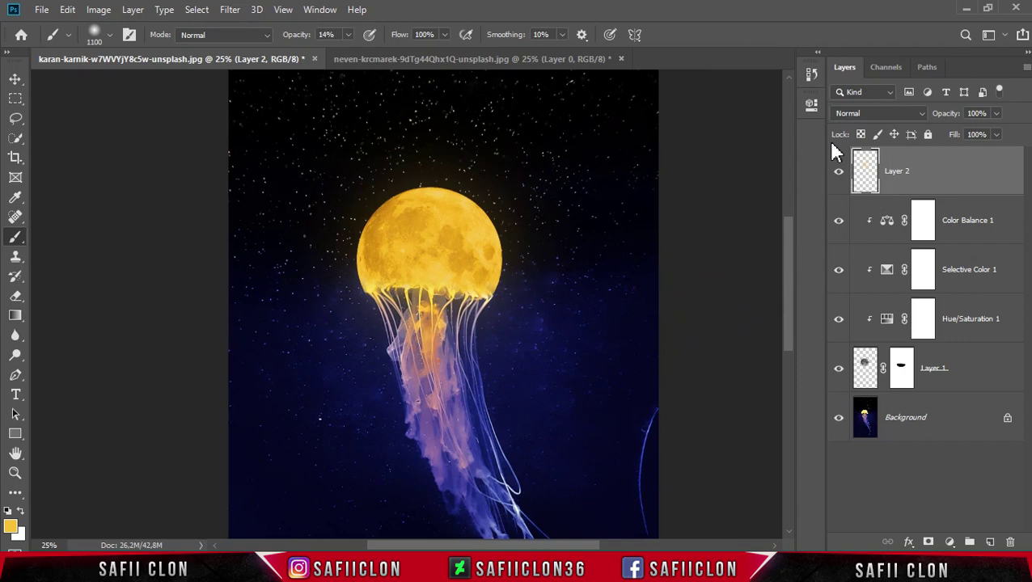
left_click(854, 113)
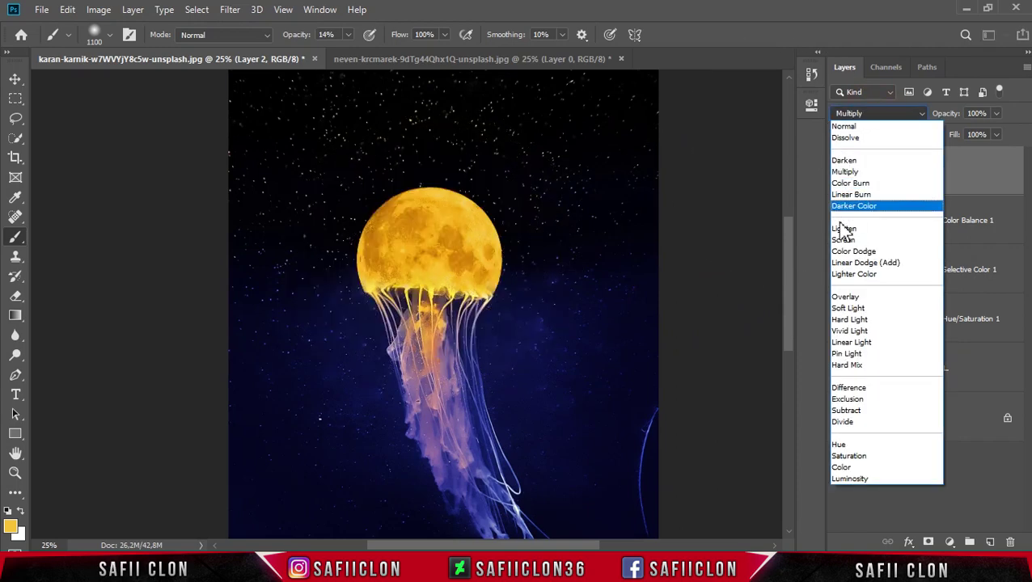
left_click(849, 320)
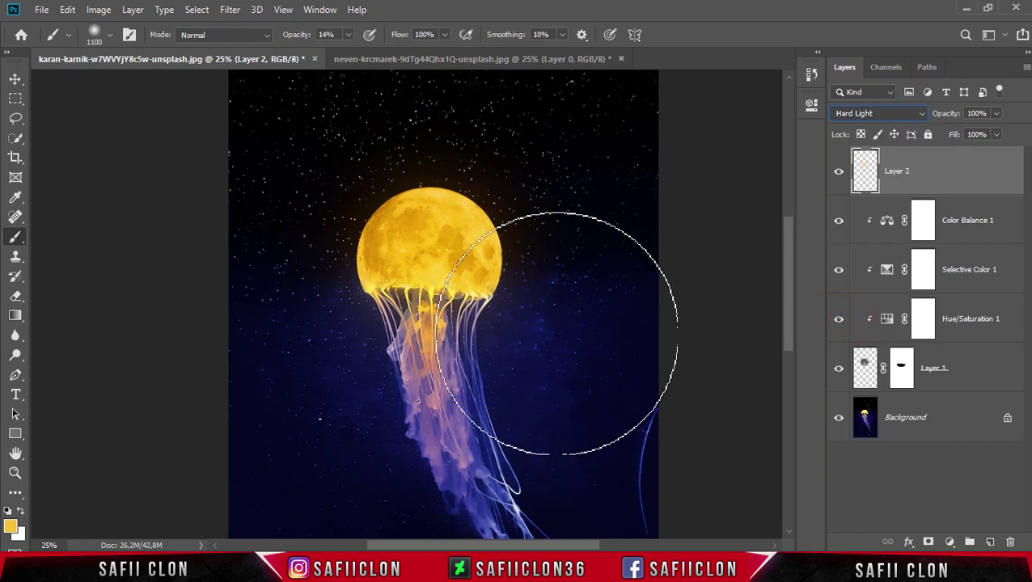
Step: Strengthen the yellow glow with more dabs across the moon and its edges, using smaller brush sizes of about 300 to 500 px
key("bracketleft")
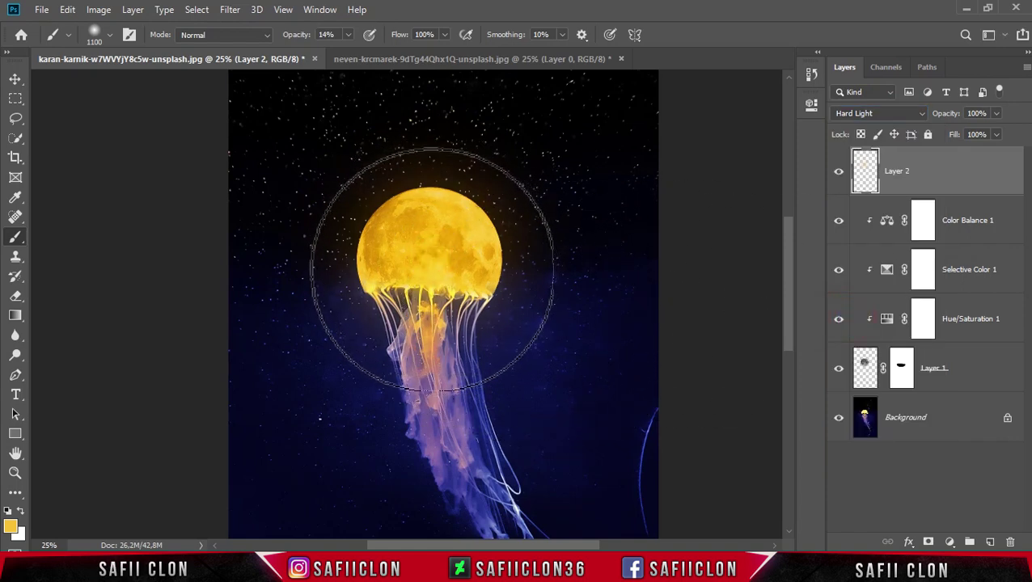
key("bracketleft")
key("bracketleft")
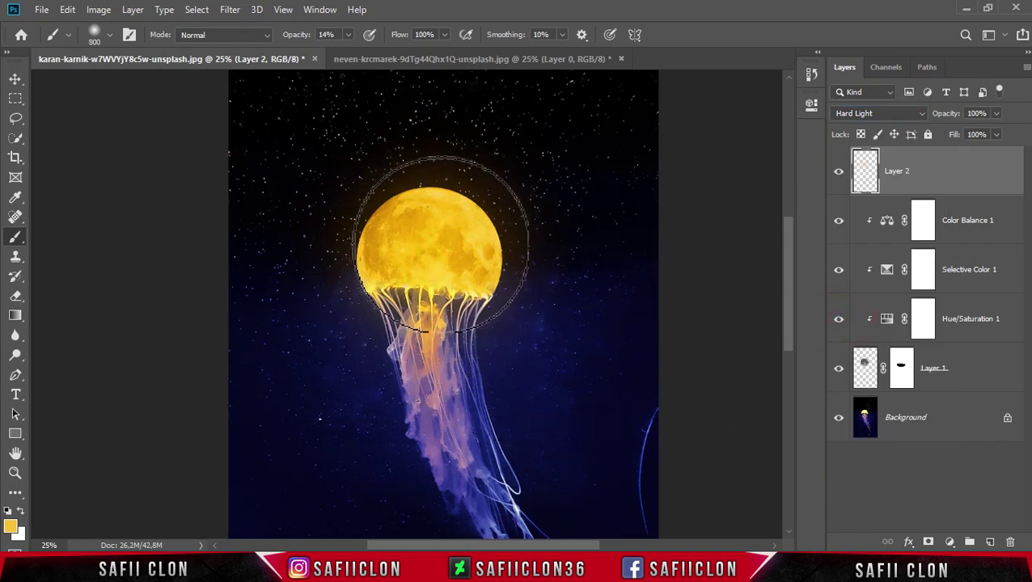
key("bracketleft")
key("bracketleft")
key("bracketleft")
key("bracketleft")
key("bracketleft")
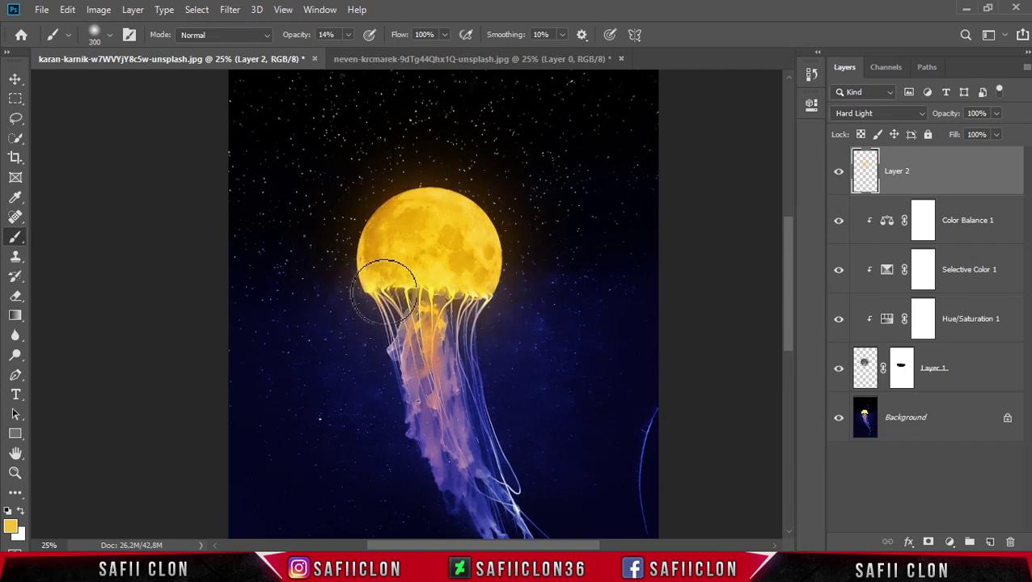
key("bracketright")
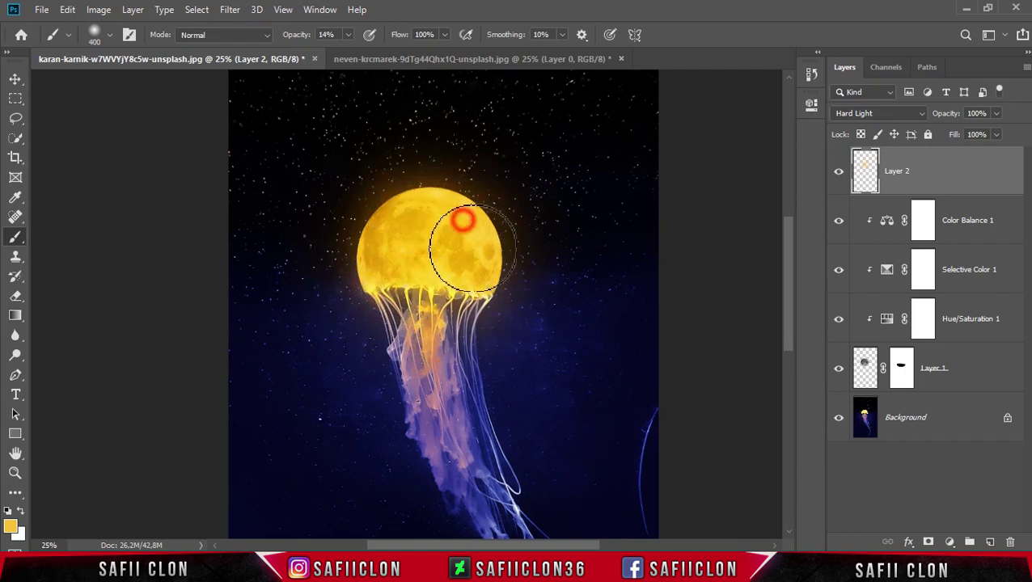
key("bracketright")
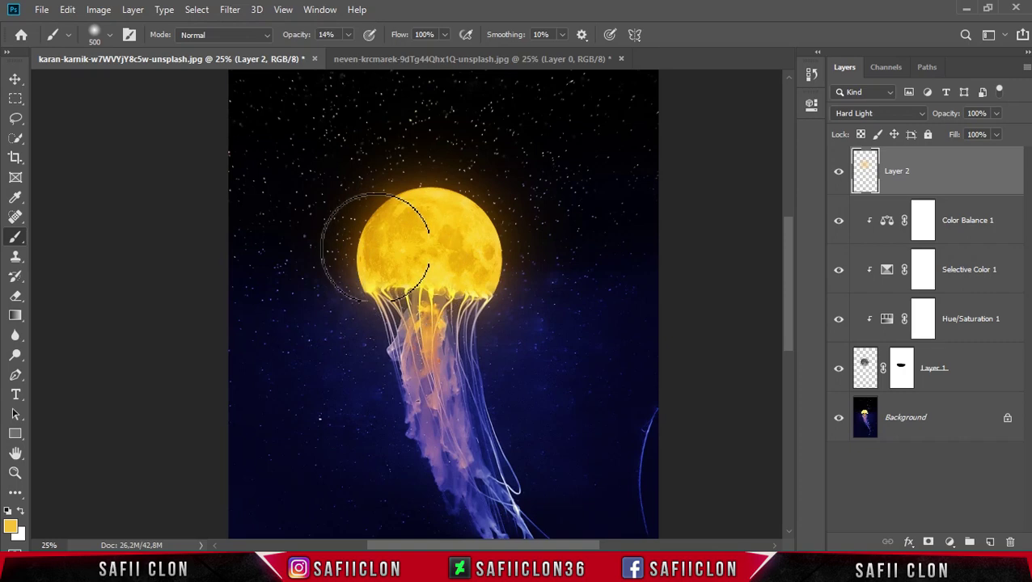
left_click(441, 214)
left_click(466, 225)
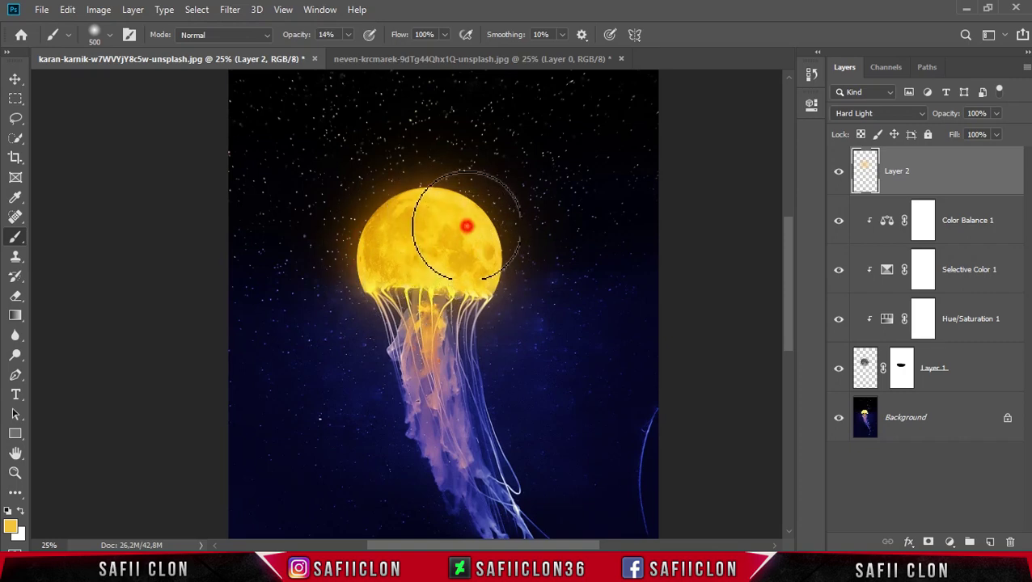
left_click(476, 257)
Step: Compare the image with and without the painted glow layer
left_click(839, 171)
left_click(838, 172)
left_click(841, 175)
left_click(839, 171)
left_click(945, 172)
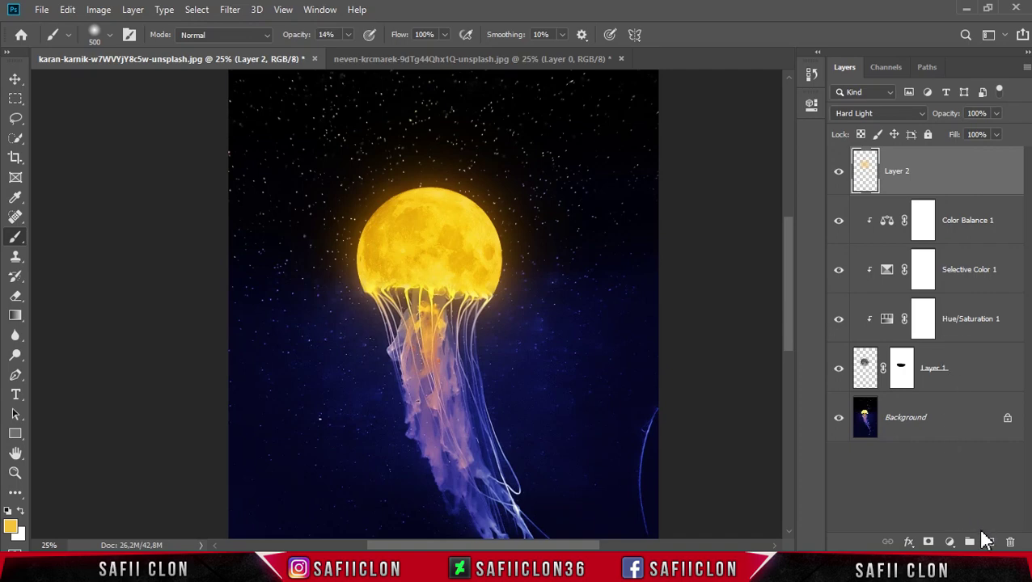
Step: Add a new layer above the glow layer, fill it with 50% gray and set its blend mode to Soft Light
left_click(990, 543)
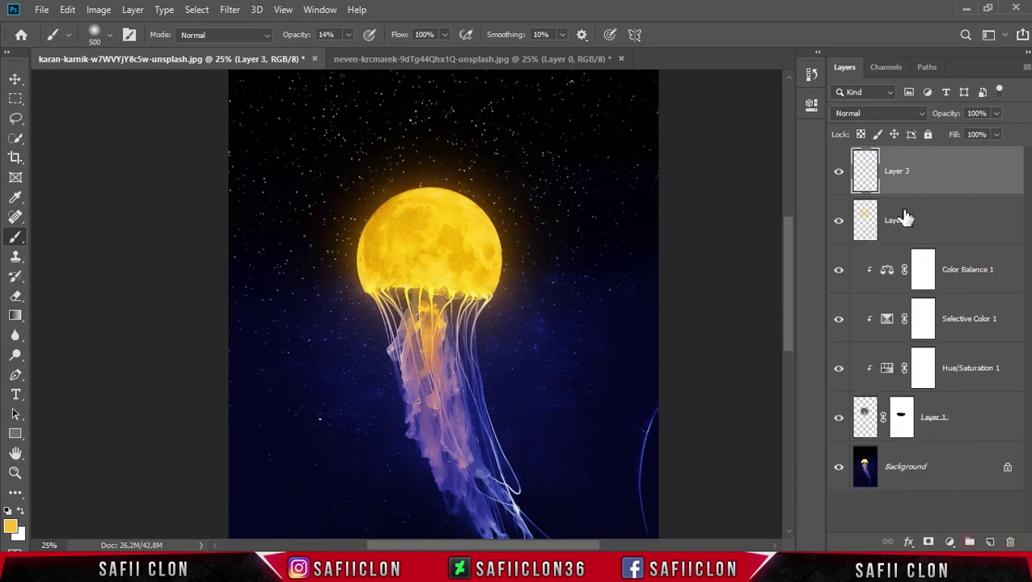
left_click(931, 186)
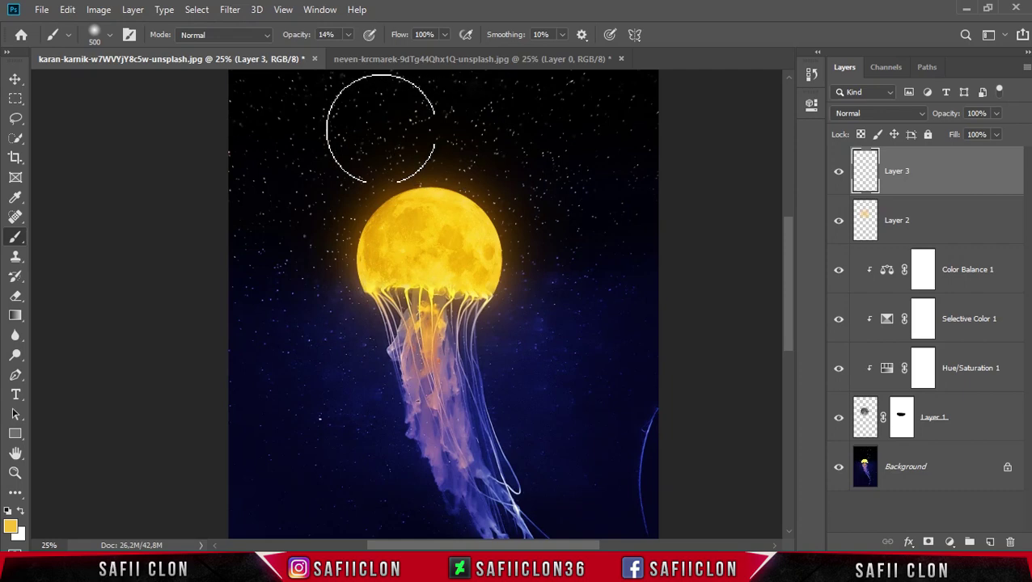
left_click(67, 9)
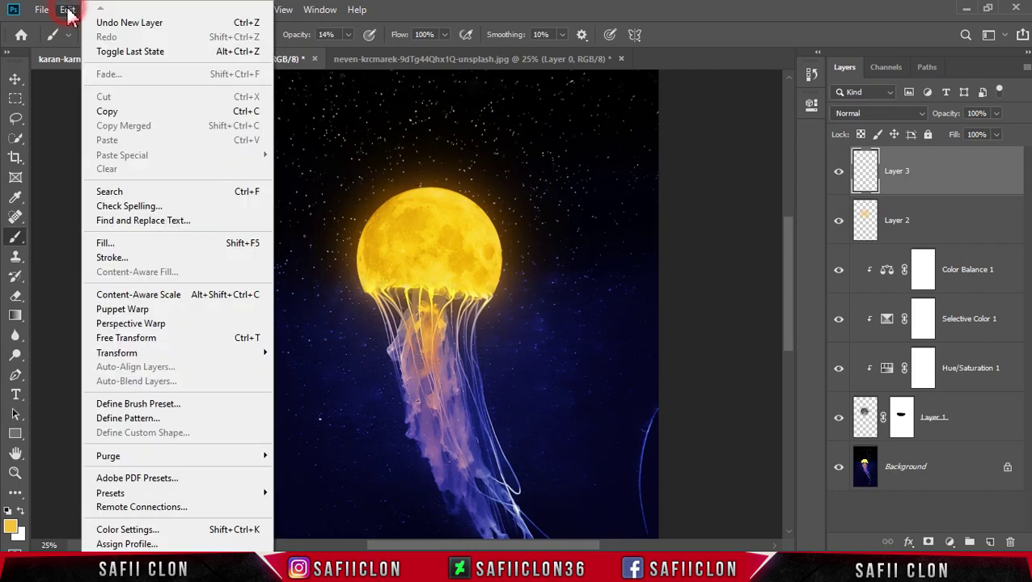
left_click(125, 245)
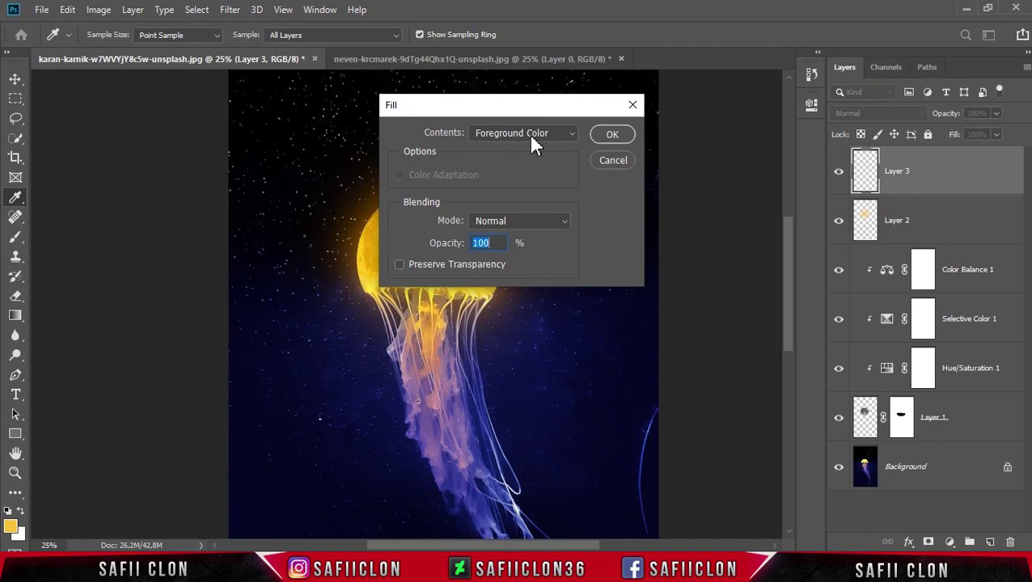
left_click(530, 138)
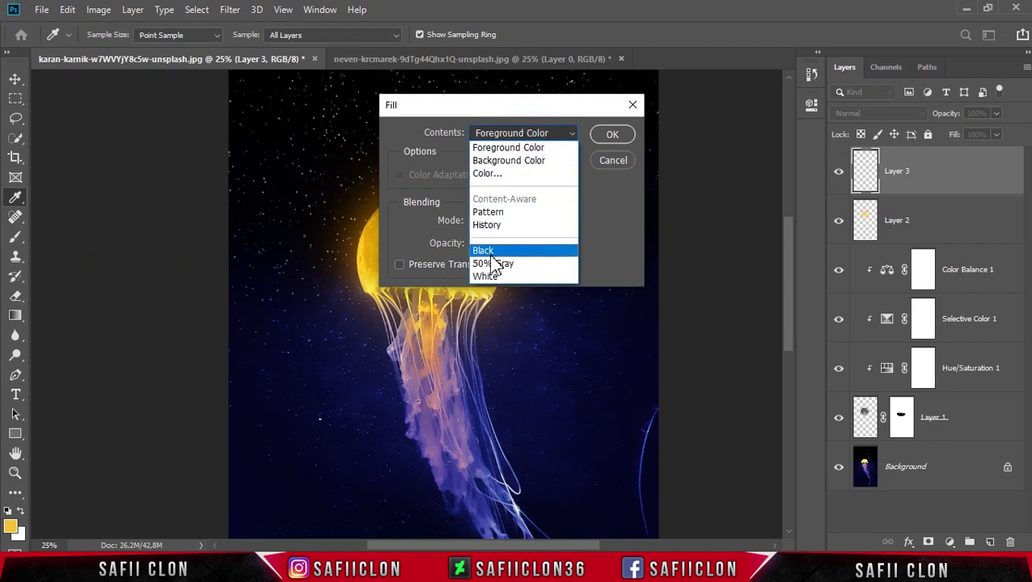
left_click(503, 265)
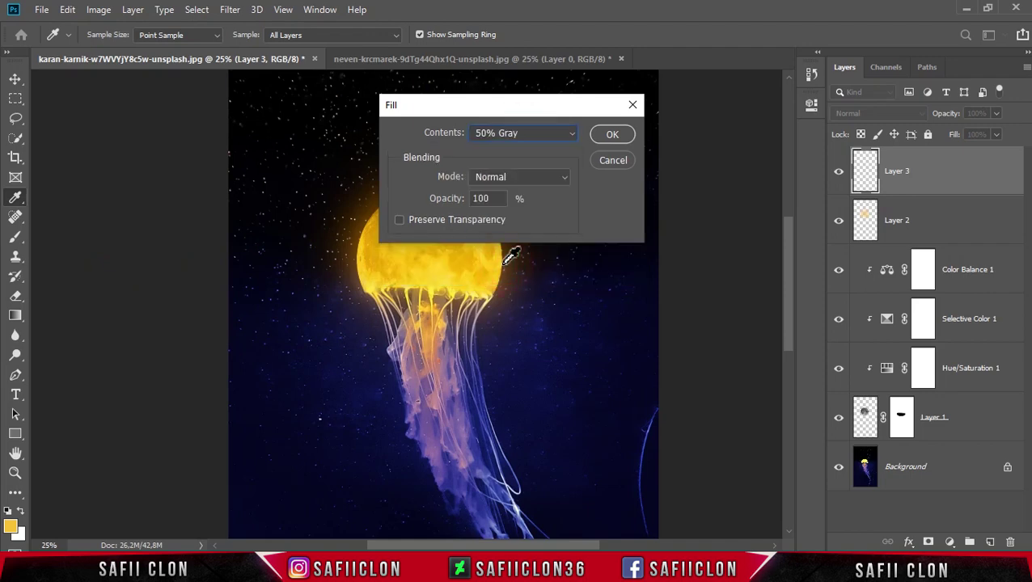
left_click(609, 136)
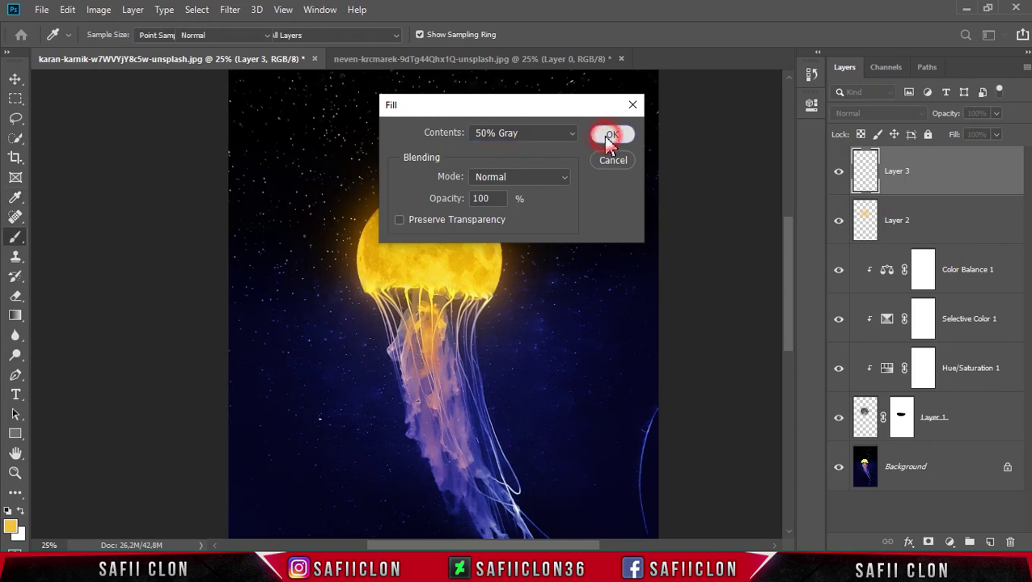
key("b")
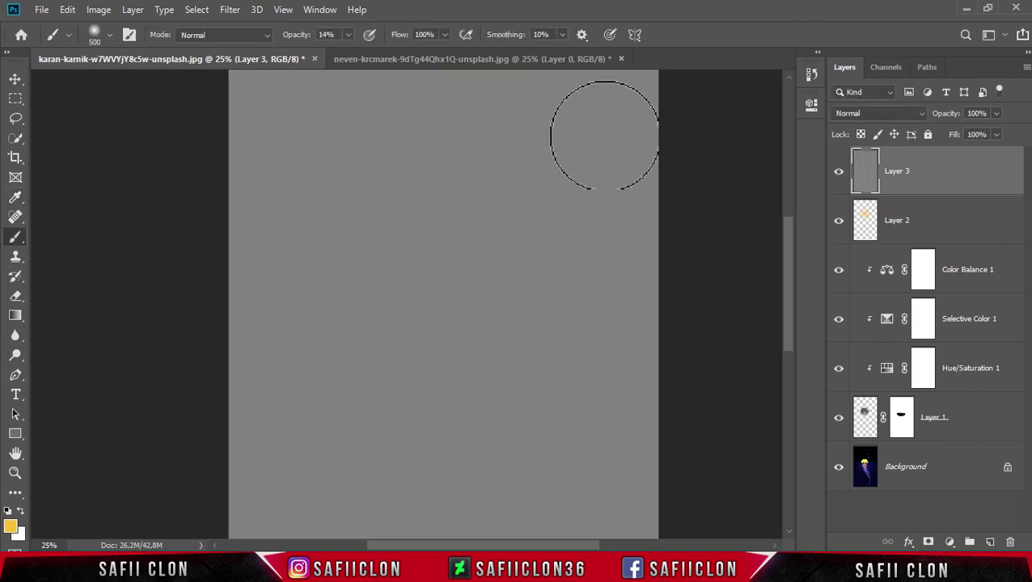
left_click(878, 114)
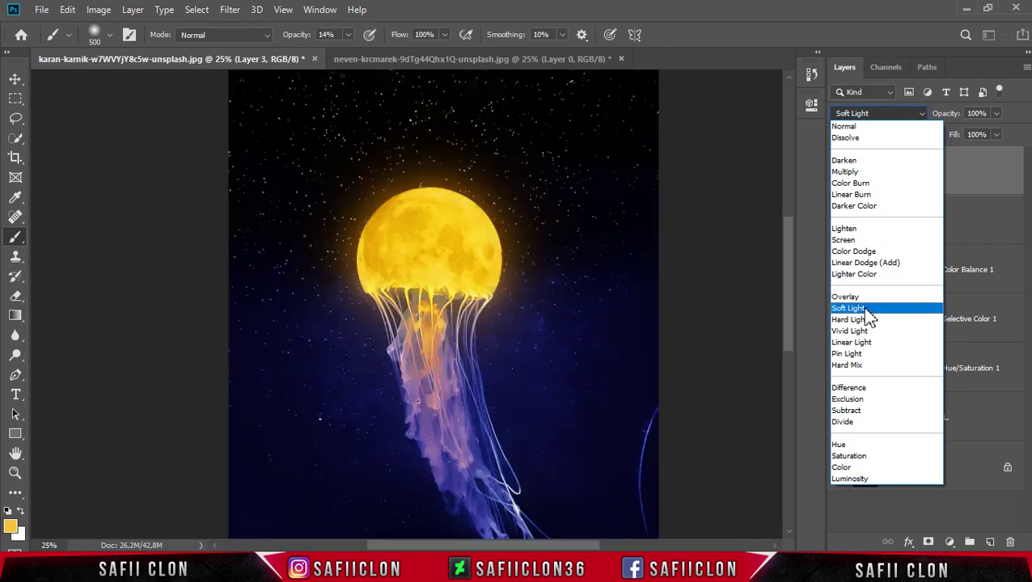
left_click(865, 308)
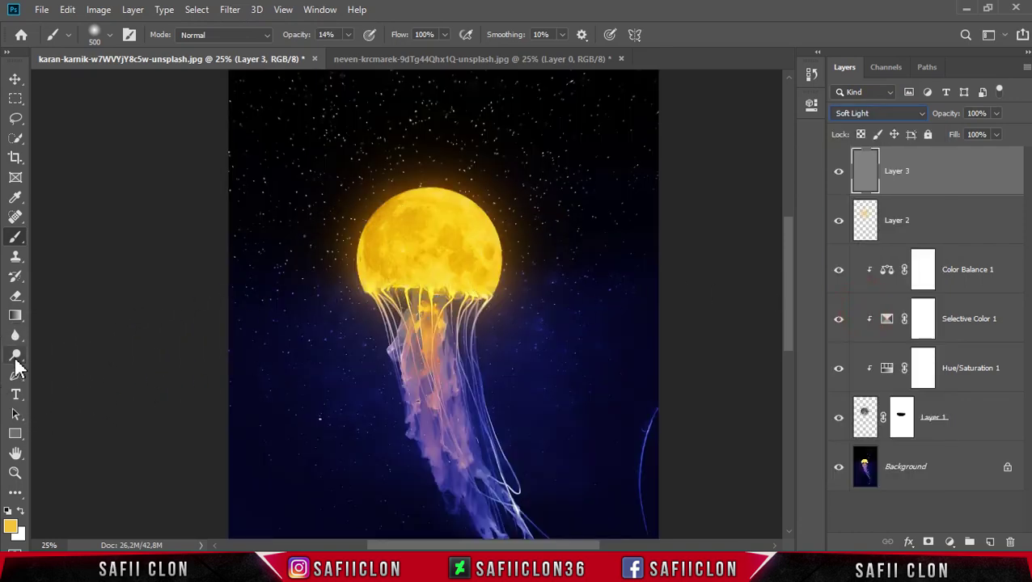
Step: Set up the Burn tool with 18% exposure and an 84 px brush
left_click(14, 358)
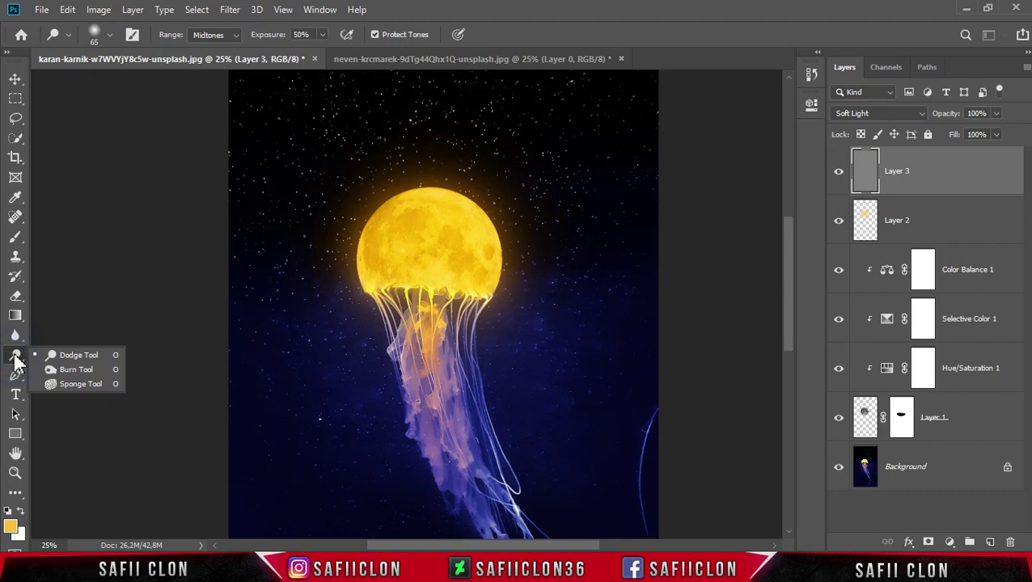
left_click(77, 369)
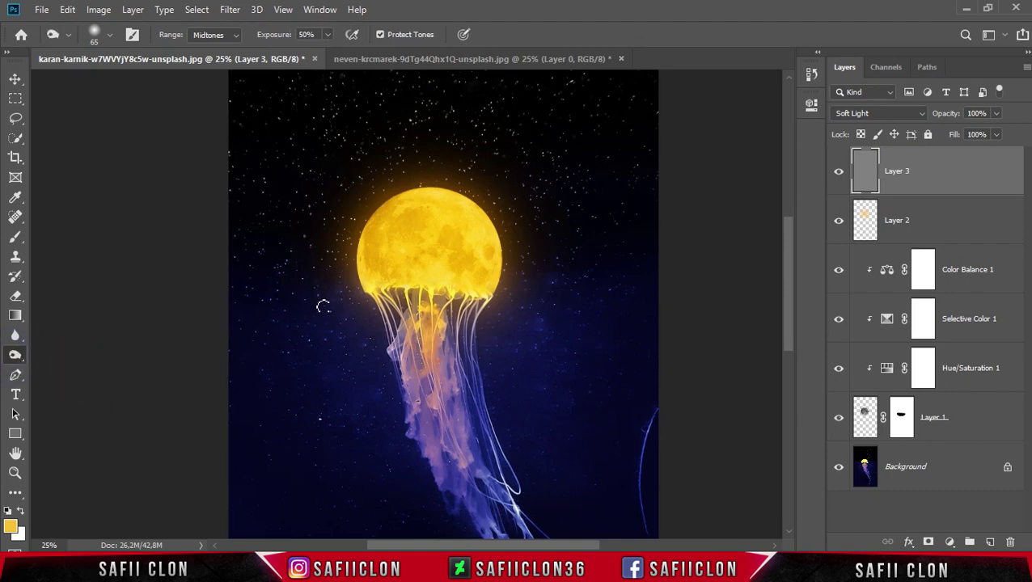
left_click(328, 34)
left_click_drag(331, 63, 316, 63)
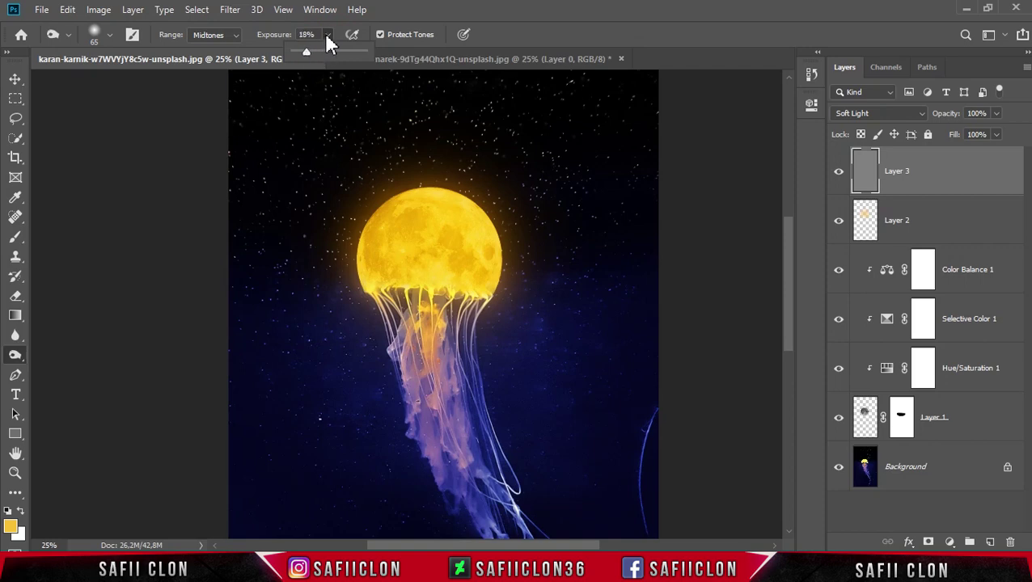
left_click(109, 34)
left_click_drag(112, 84, 125, 84)
left_click(108, 35)
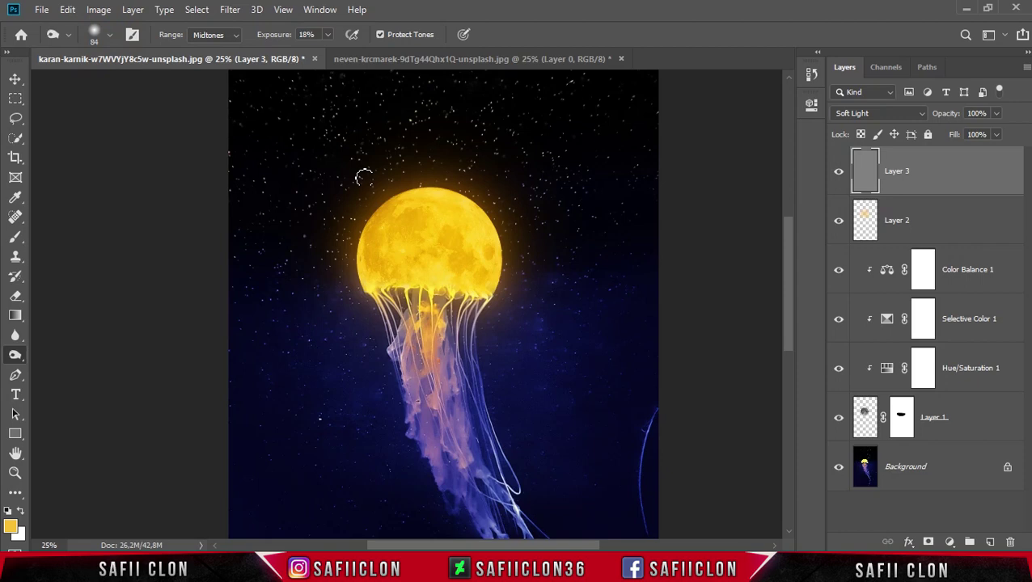
Step: Burn the dark patches and left and right edges of the moon on the gray layer, varying the brush size
key("ctrl+plus")
key("ctrl+plus")
scroll(361, 175, "up", 2)
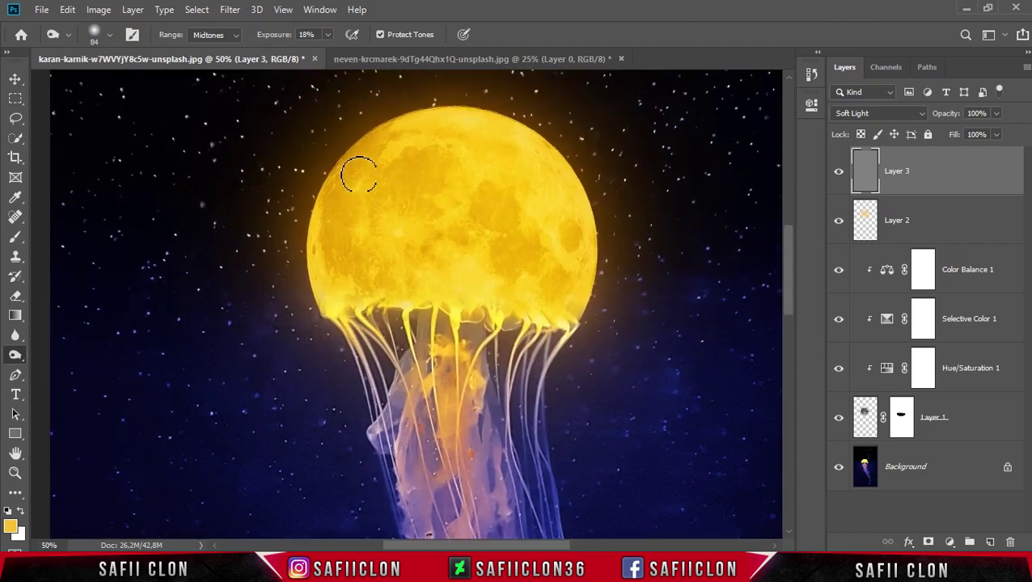
key("bracketright")
key("bracketright")
key("bracketright")
key("bracketright")
mouse_move(361, 205)
left_mouse_down()
mouse_move(356, 240)
mouse_move(402, 212)
mouse_move(438, 211)
mouse_move(350, 256)
mouse_move(372, 323)
mouse_move(385, 196)
mouse_move(490, 242)
mouse_move(523, 304)
mouse_move(506, 325)
left_mouse_up()
key("bracketleft")
key("bracketleft")
left_click_drag(573, 274, 578, 280)
key("bracketright")
key("bracketright")
key("bracketright")
left_click_drag(439, 282, 452, 277)
key("bracketleft")
key("bracketleft")
key("bracketright")
mouse_move(404, 230)
left_mouse_down()
mouse_move(373, 247)
mouse_move(369, 323)
left_mouse_up()
mouse_move(351, 317)
left_mouse_down()
mouse_move(343, 295)
mouse_move(351, 274)
left_mouse_up()
left_click_drag(343, 226, 361, 183)
left_click_drag(471, 227, 491, 231)
key("bracketleft")
key("bracketleft")
left_click_drag(501, 196, 465, 175)
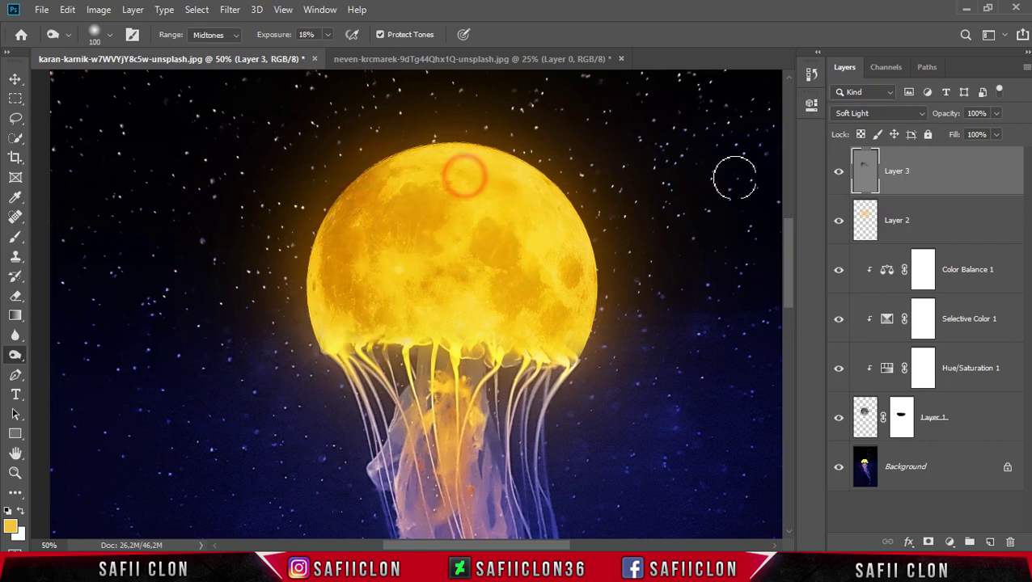
Step: Compare the moon with and without the burn shading layer
left_click(834, 171)
left_click(835, 171)
left_click(834, 172)
left_click(834, 171)
Step: Burn more shading across the moon's lower middle and along its lower-right edge with the 100 px brush
left_click_drag(423, 291, 474, 281)
mouse_move(431, 293)
left_mouse_down()
mouse_move(525, 312)
mouse_move(564, 323)
left_mouse_up()
left_click_drag(574, 265, 578, 311)
left_click(569, 343)
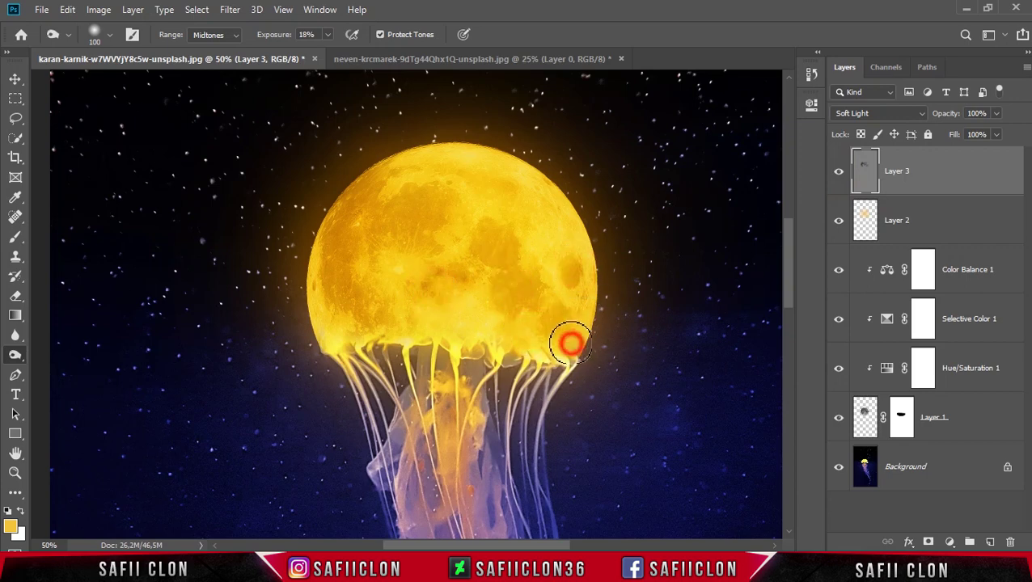
Step: Lighten the moon's top and upper-right rim on the gray layer using the Dodge tool with an enlarged brush
right_click(15, 354)
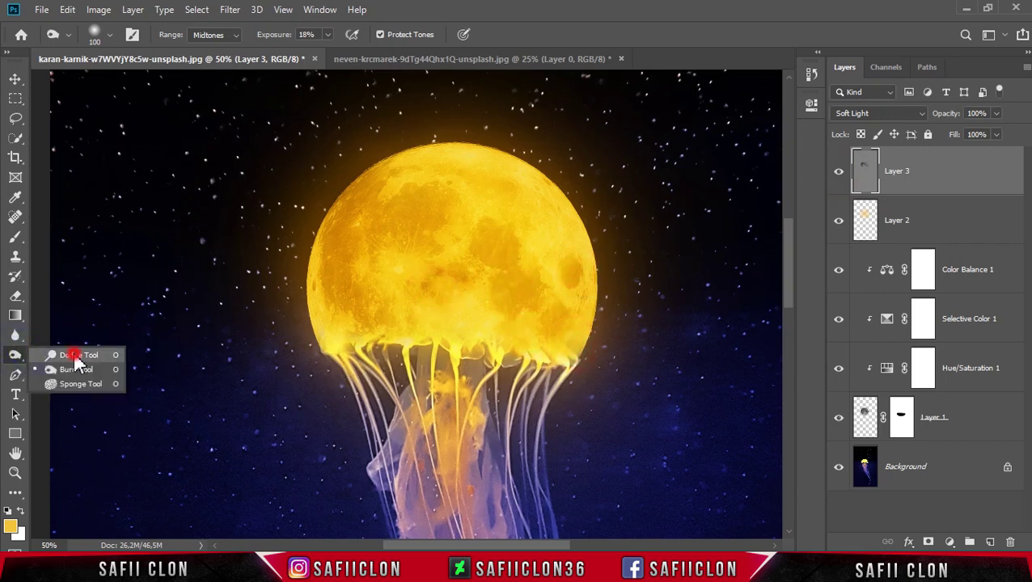
left_click(69, 353)
key("bracketright")
key("bracketright")
key("bracketright")
key("bracketright")
key("bracketright")
key("bracketright")
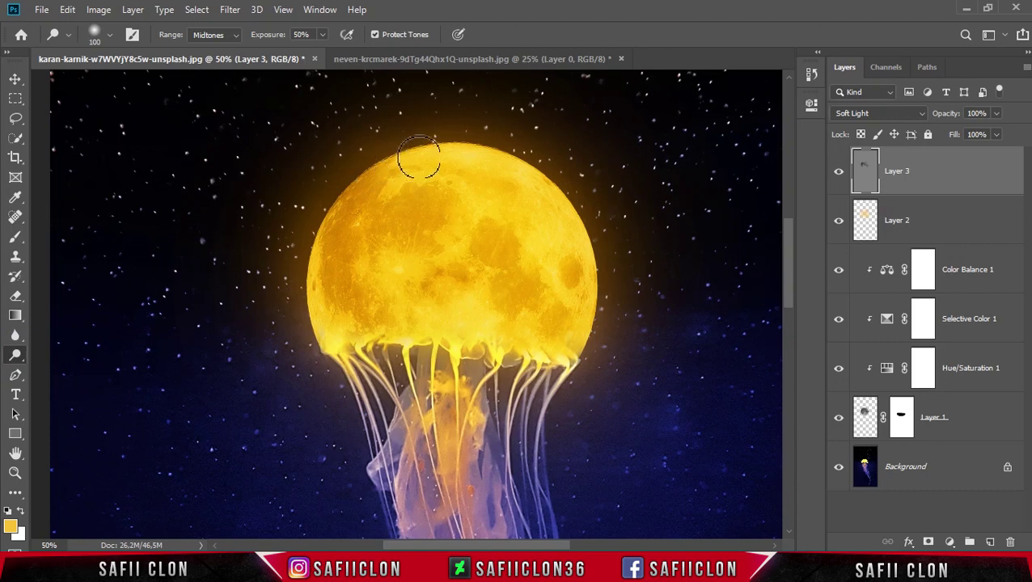
mouse_move(420, 157)
left_mouse_down()
mouse_move(513, 183)
mouse_move(512, 168)
mouse_move(533, 191)
left_mouse_up()
Step: Dodge the moon's right side, lower edge and upper-left rim with a resized brush
key("bracketright")
key("bracketright")
left_click_drag(566, 233, 571, 310)
mouse_move(475, 365)
left_mouse_down()
mouse_move(356, 382)
mouse_move(306, 364)
left_mouse_up()
key("bracketleft")
key("bracketleft")
mouse_move(318, 265)
left_mouse_down()
mouse_move(391, 197)
mouse_move(372, 220)
mouse_move(347, 199)
mouse_move(466, 168)
mouse_move(337, 188)
mouse_move(442, 188)
mouse_move(476, 168)
left_mouse_up()
key("bracketright")
Step: Compare the whole image with and without the dodge-and-burn layer
key("ctrl+minus")
key("ctrl+minus")
key("ctrl+minus")
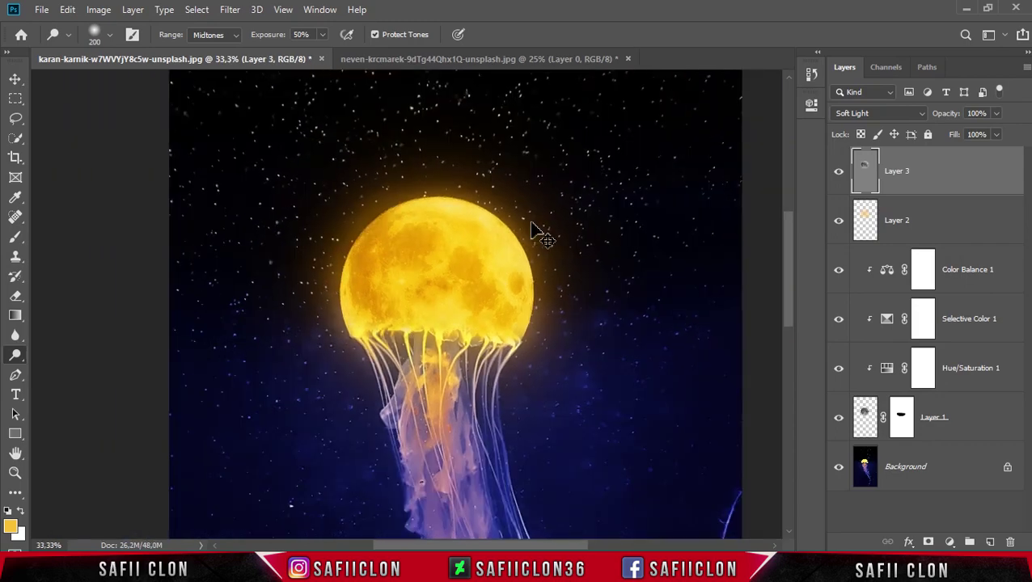
key("ctrl+plus")
left_click(837, 174)
left_click(838, 174)
left_click(838, 175)
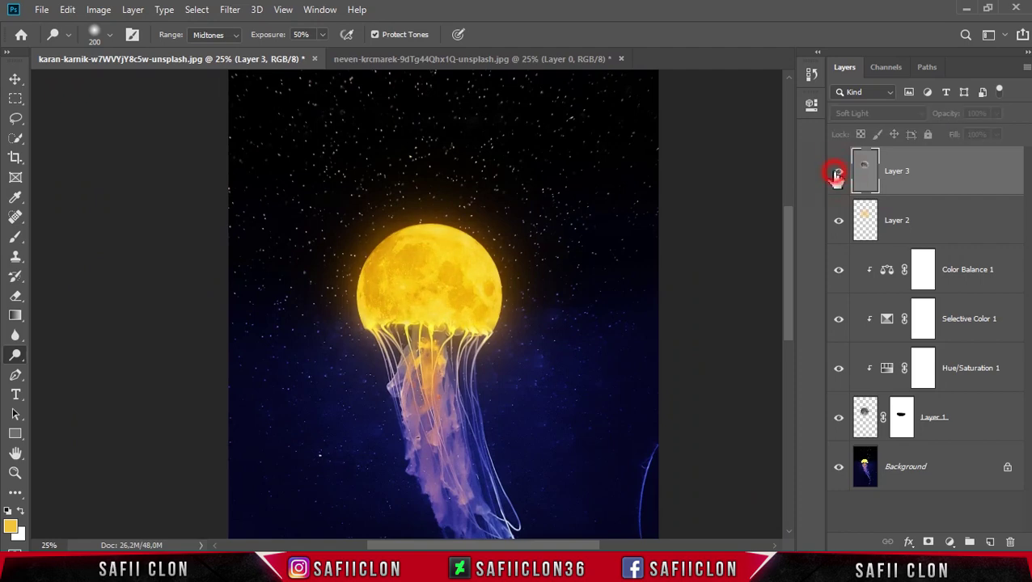
left_click(837, 175)
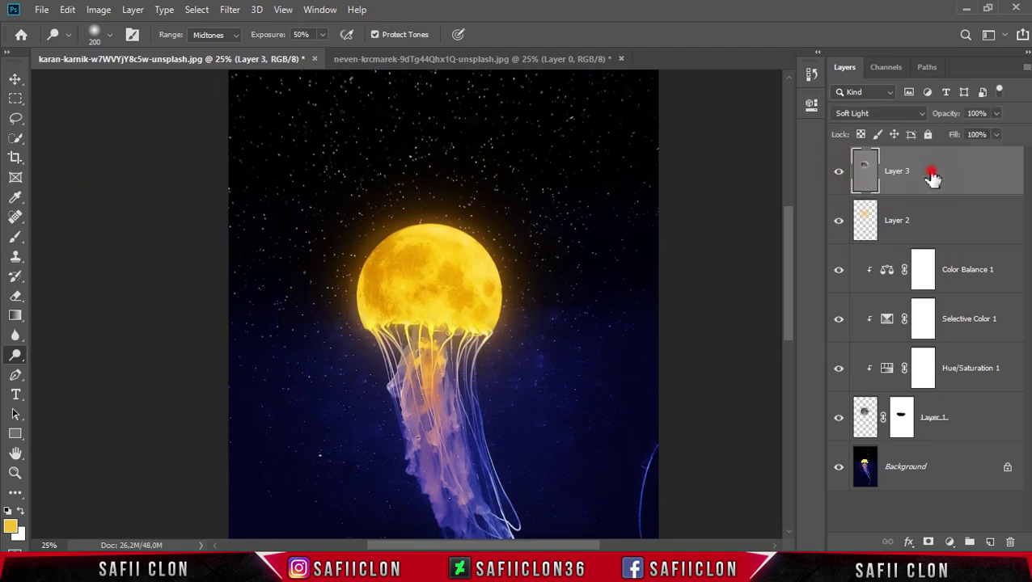
Step: Stamp all visible layers into a new top layer, and group Layer 3 down through Layer 1 as MOON
key("ctrl+shift+alt+e")
left_click(960, 229)
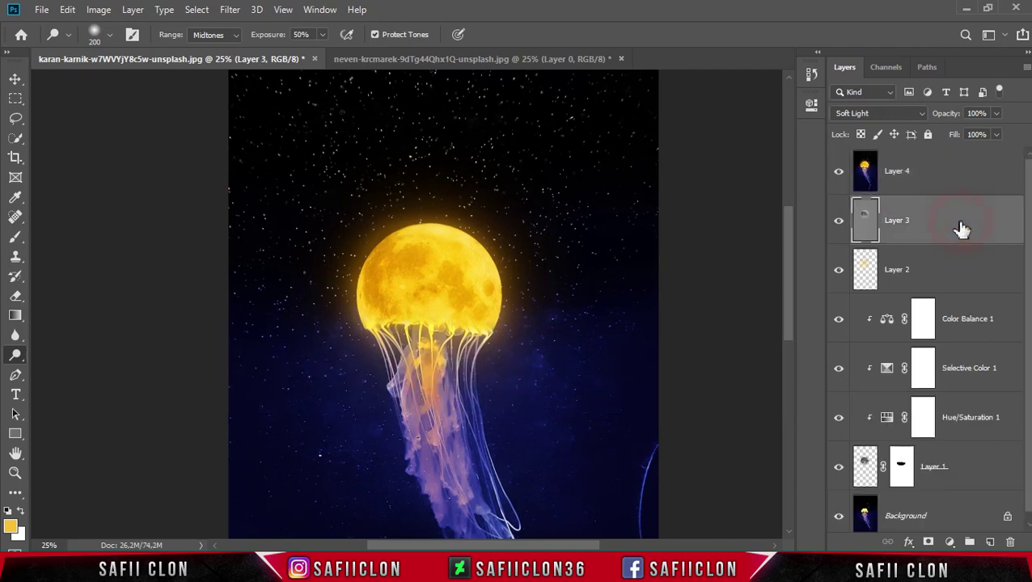
left_click(976, 473, "shift")
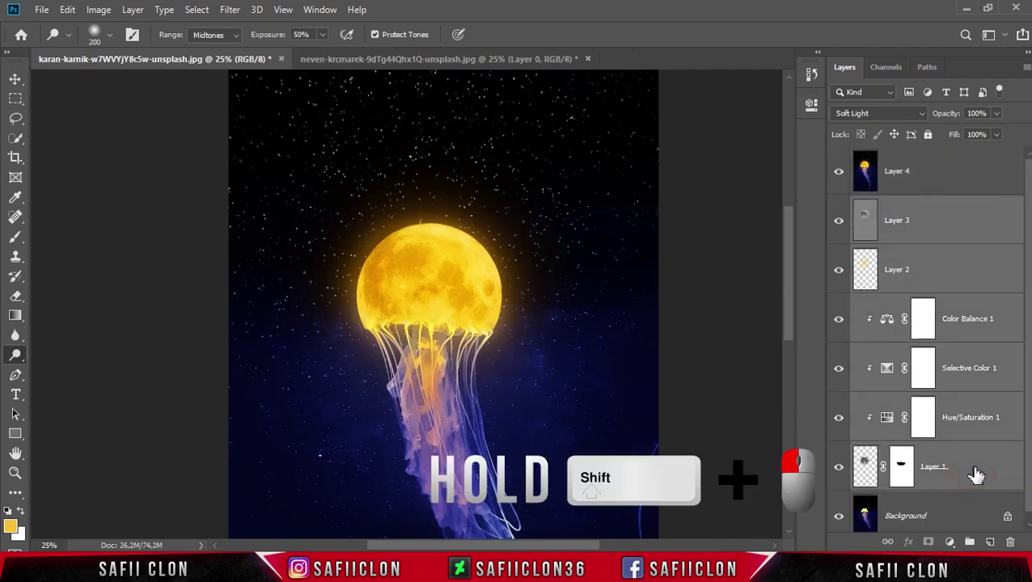
right_click(966, 472)
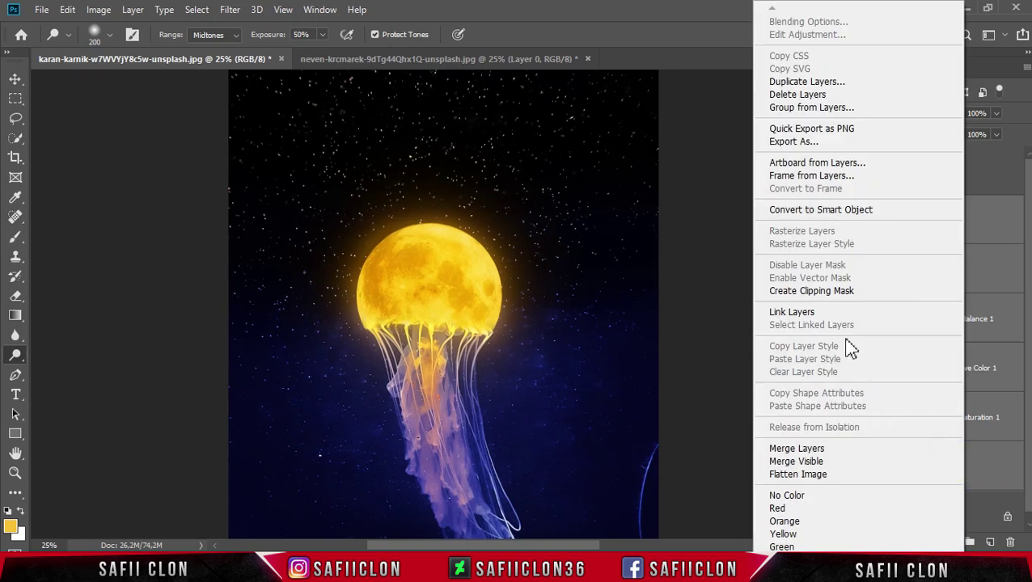
left_click(796, 107)
left_click_drag(511, 165, 407, 161)
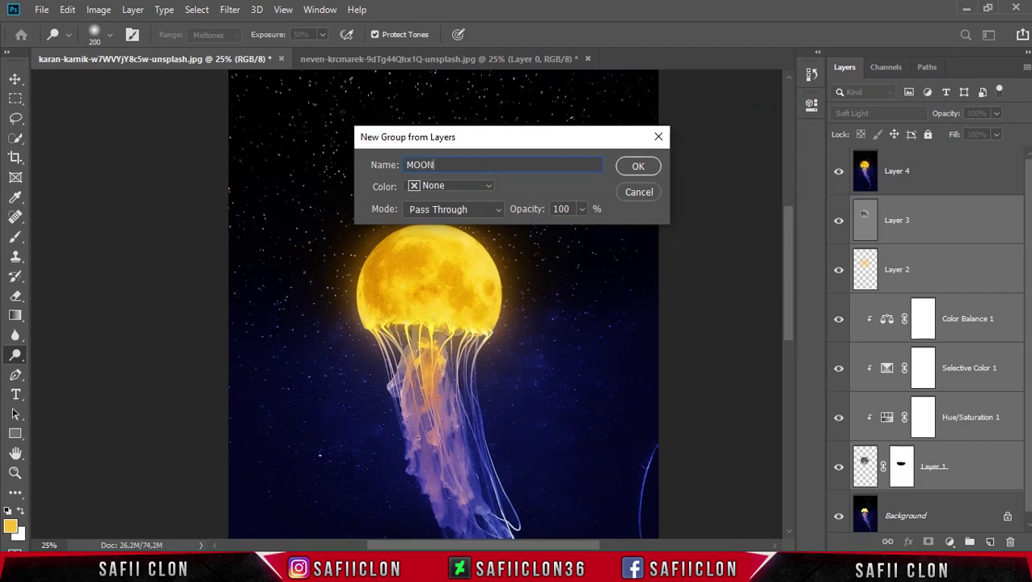
left_click(625, 168)
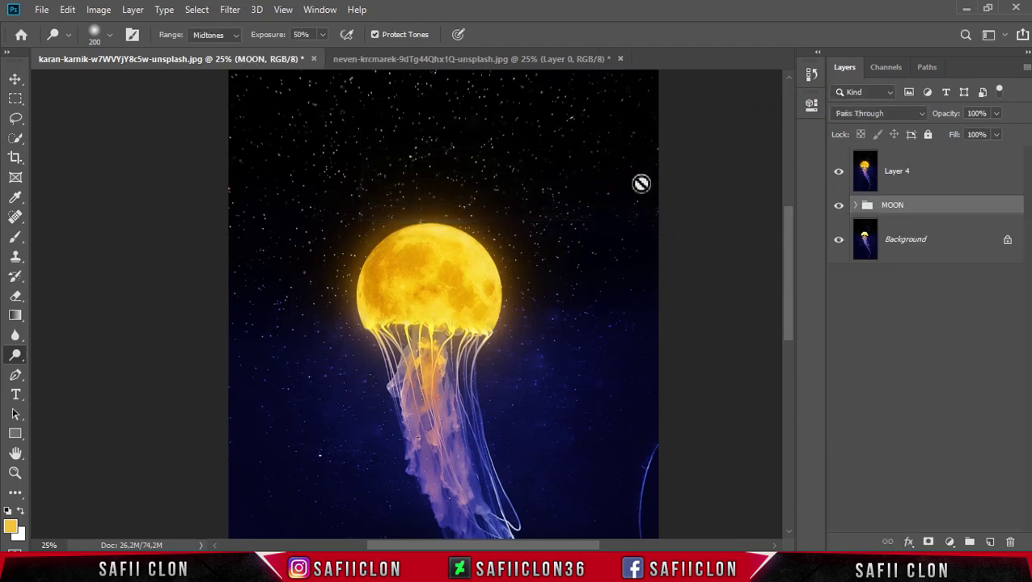
Step: Crop with Delete Cropped Pixels off, extending the canvas slightly past the image's left and top edges and trimming its lower part
left_click(945, 176)
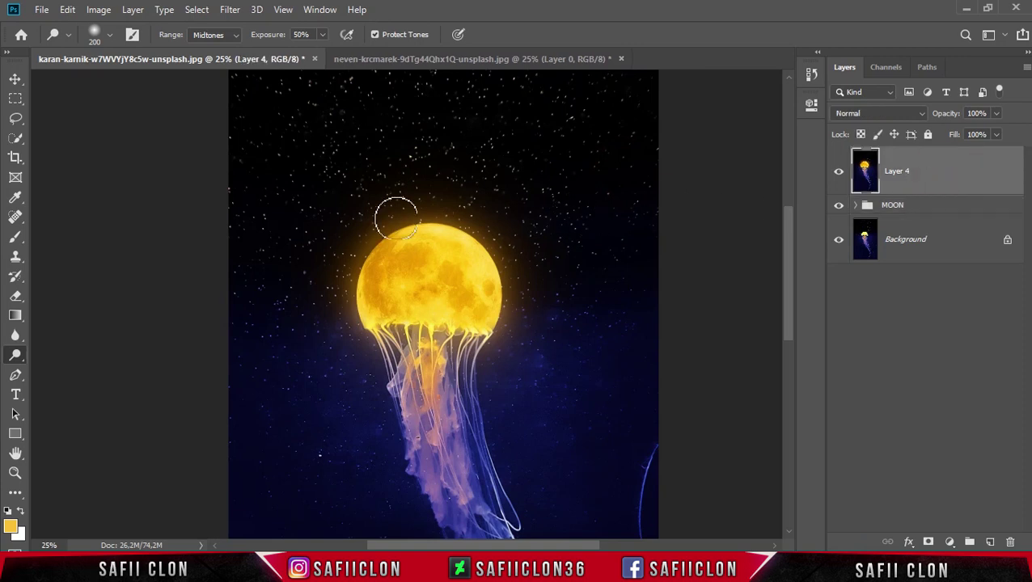
right_click(16, 160)
left_click(75, 158)
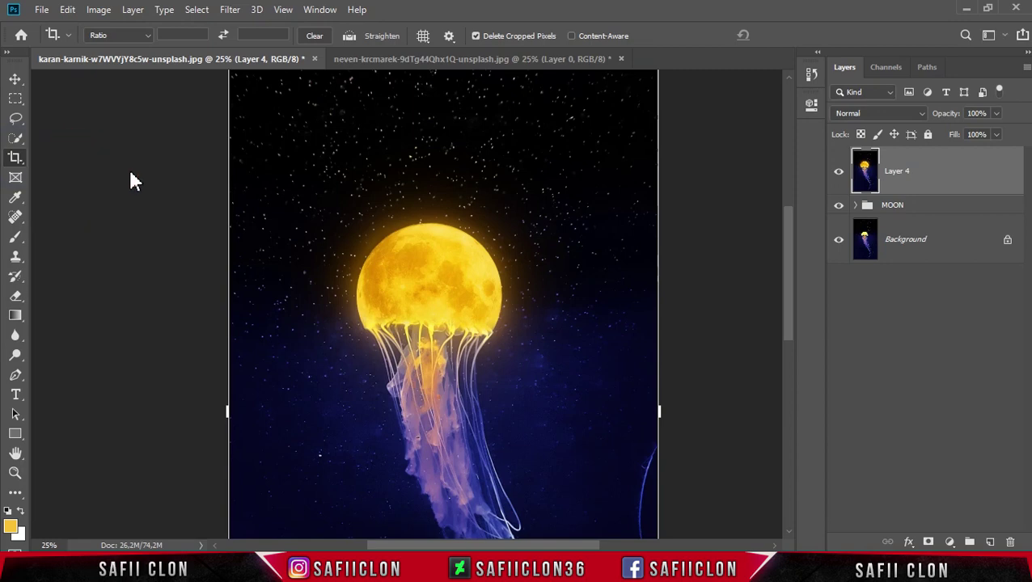
key("ctrl+minus")
key("ctrl+minus")
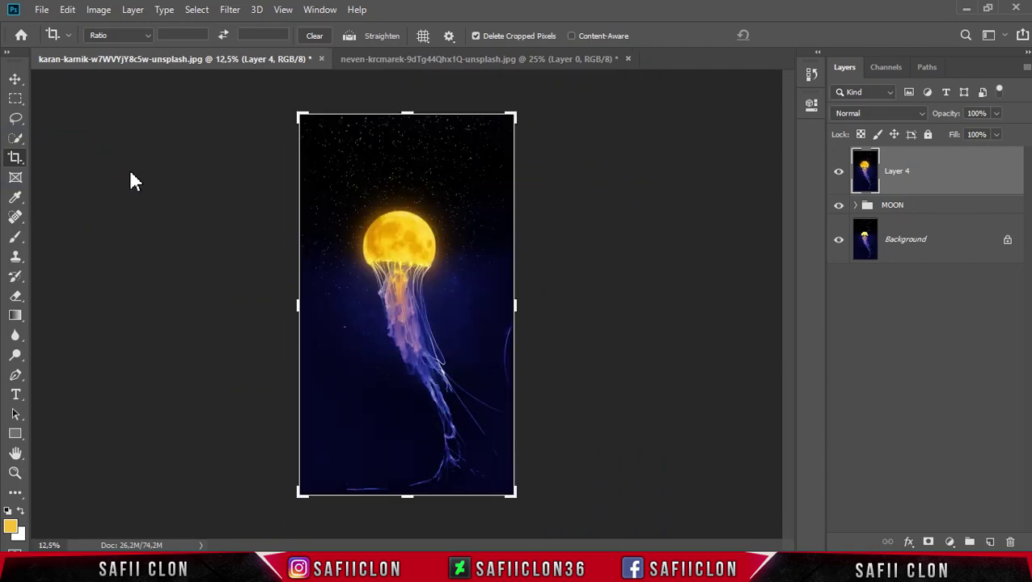
left_click_drag(295, 303, 287, 304)
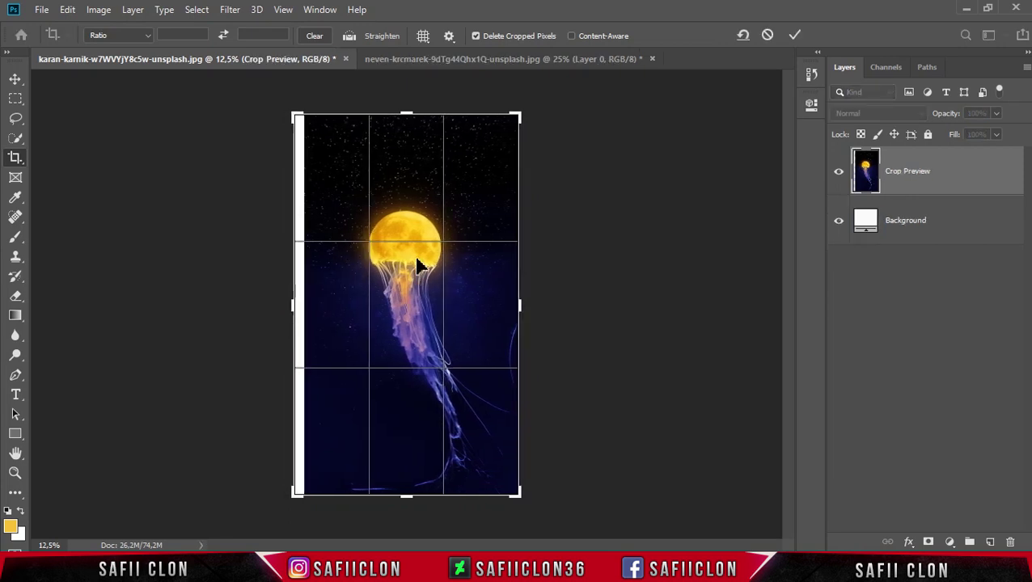
left_click_drag(394, 503, 410, 444)
left_click_drag(412, 114, 406, 113)
left_click_drag(403, 494, 408, 495)
left_click_drag(556, 306, 557, 303)
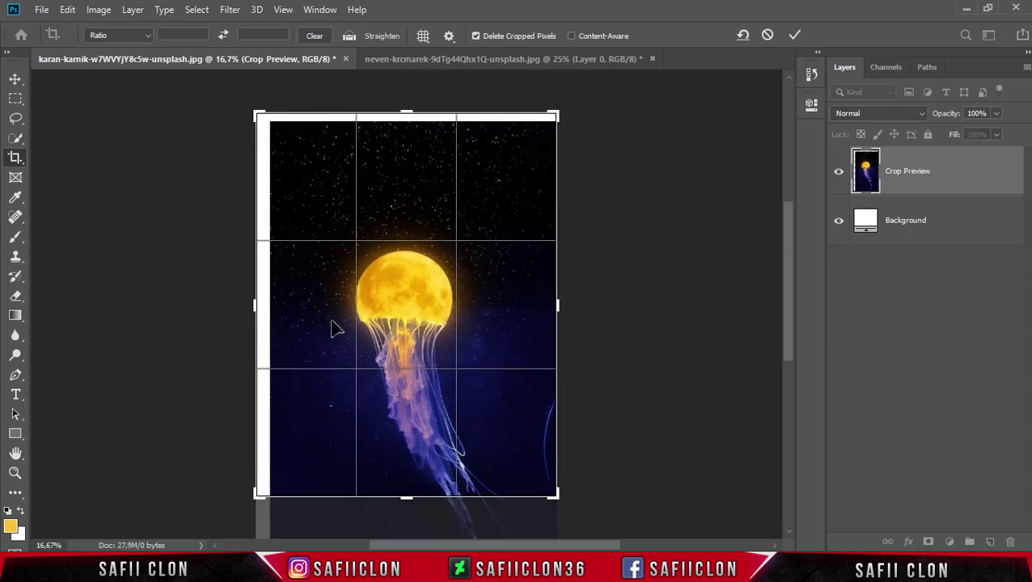
left_click(475, 37)
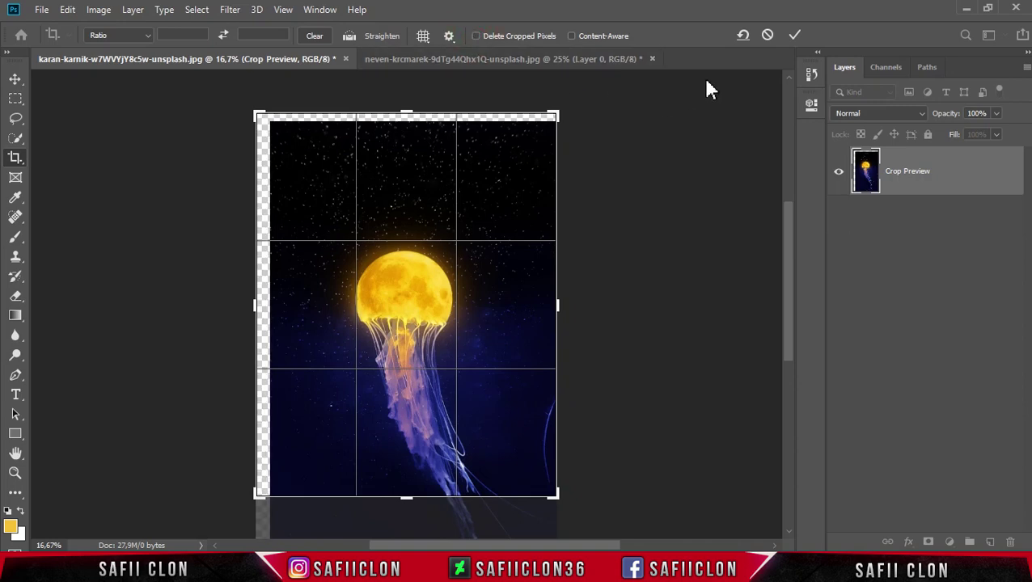
left_click(793, 36)
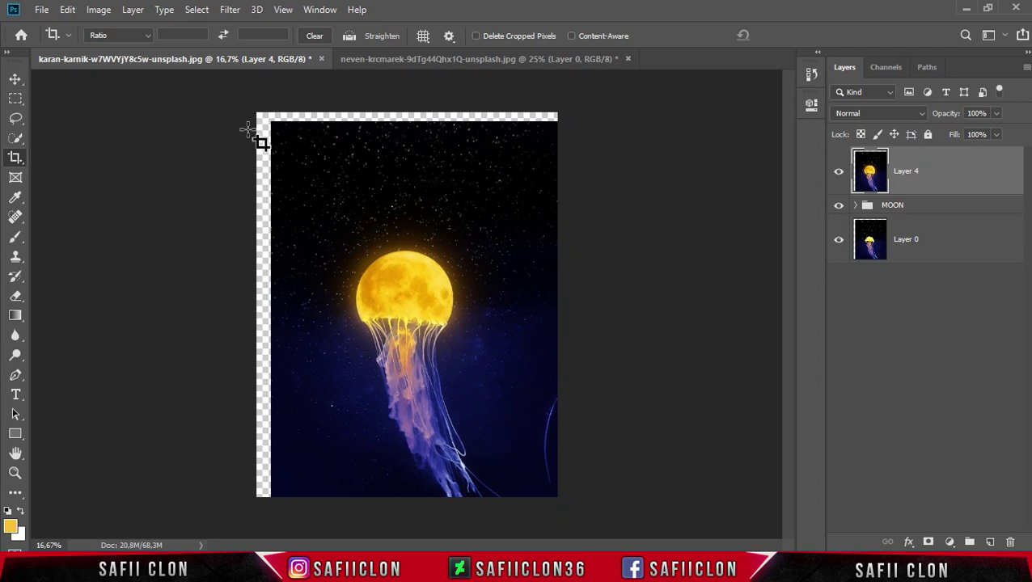
Step: Select the full-height left strip of Layer 4 with the Rectangular Marquee and stretch it to about 118.64% width, covering the empty left edge
left_click(17, 101)
left_click(98, 104)
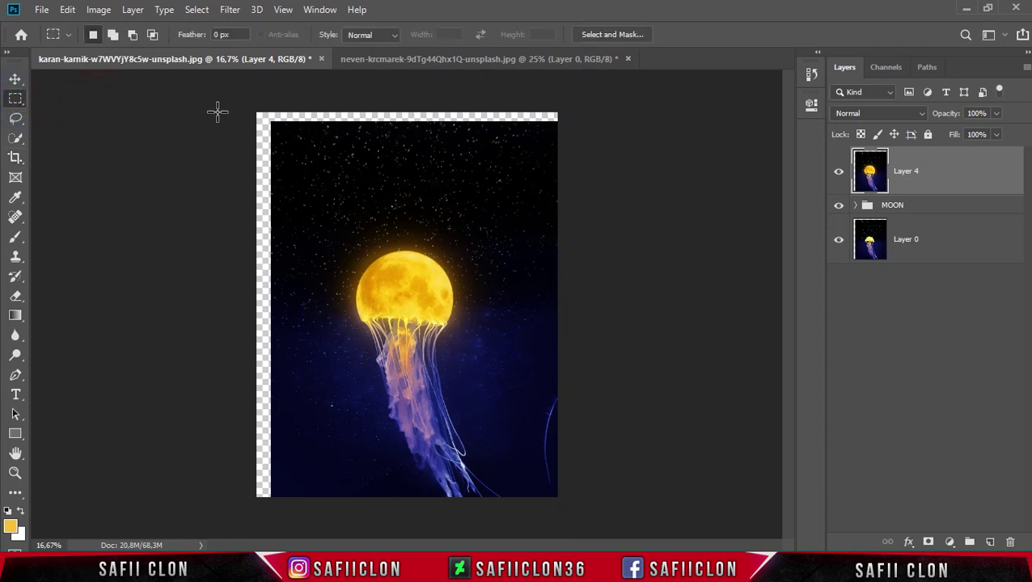
left_click_drag(251, 107, 346, 497)
key("ctrl+t")
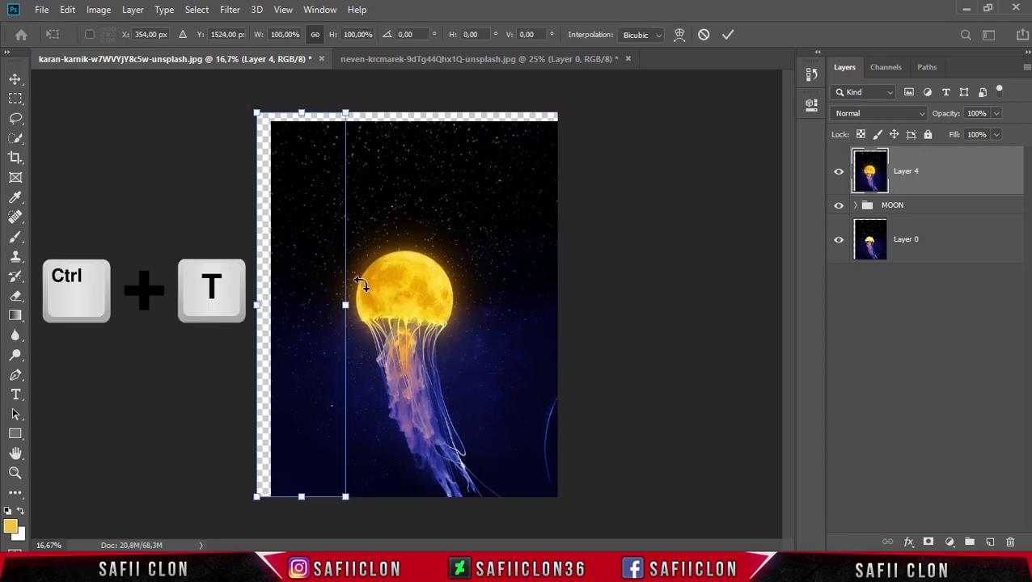
left_click_drag(257, 305, 239, 304)
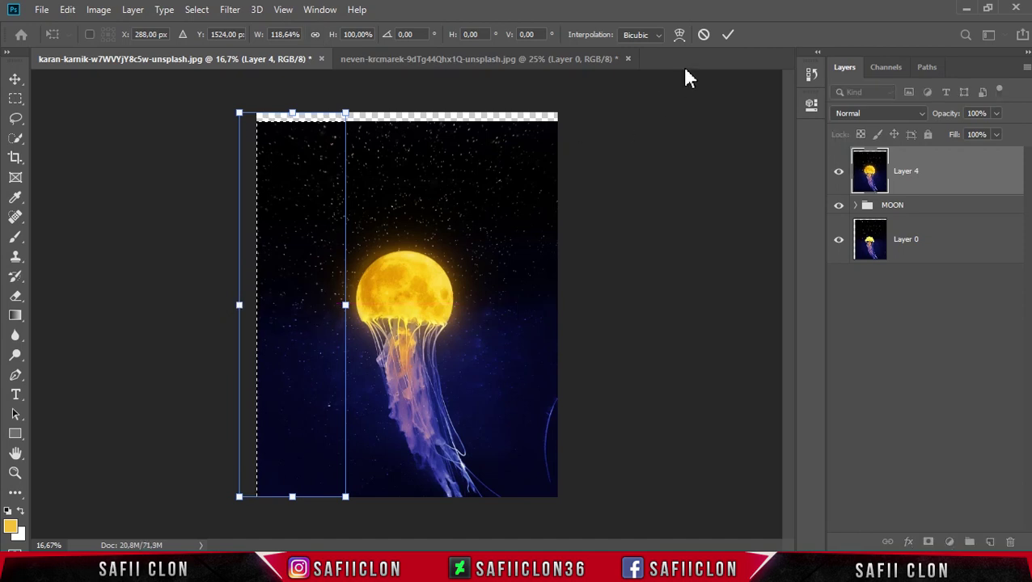
left_click(727, 35)
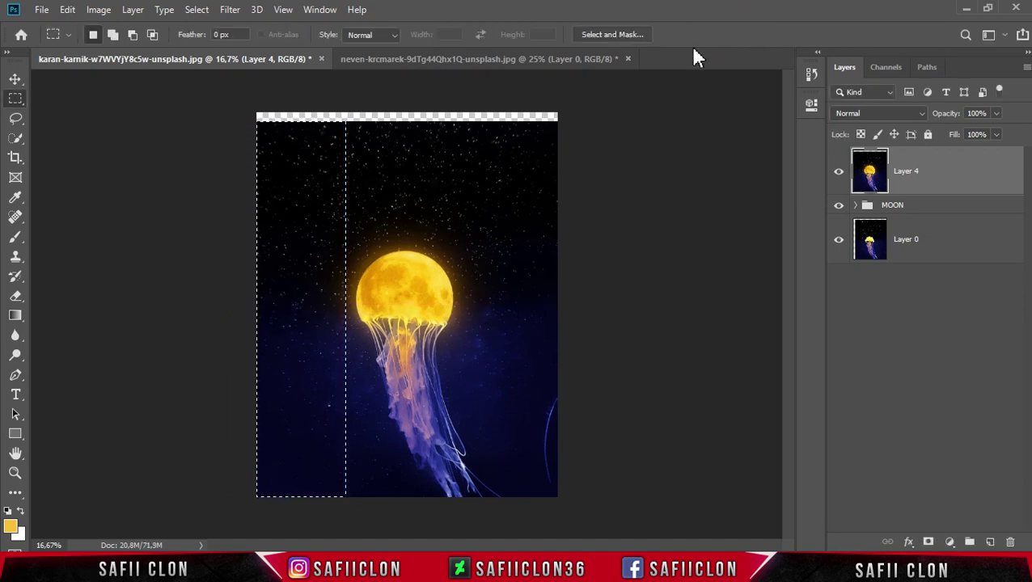
Step: Select the full-width sky strip above the moon, stretch it upward to about 110.26% height over the empty top edge, and deselect
left_click_drag(242, 102, 595, 230)
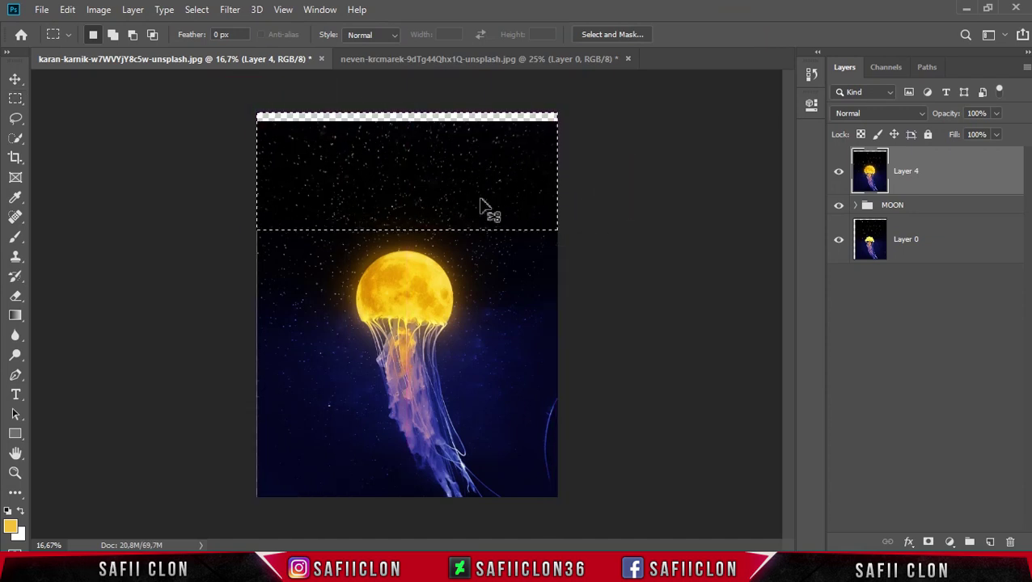
key("ctrl+t")
left_click_drag(405, 113, 404, 100)
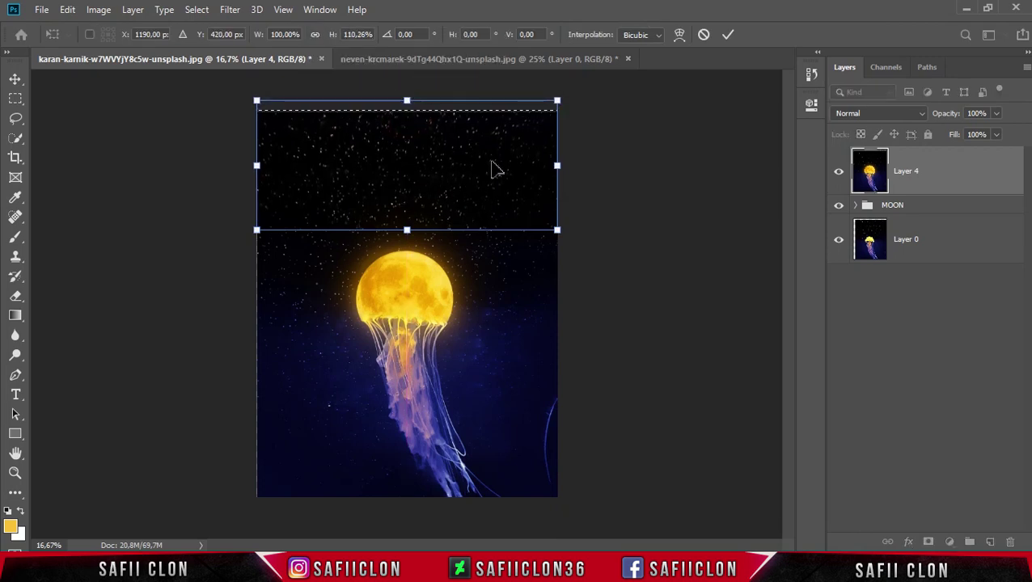
left_click(728, 34)
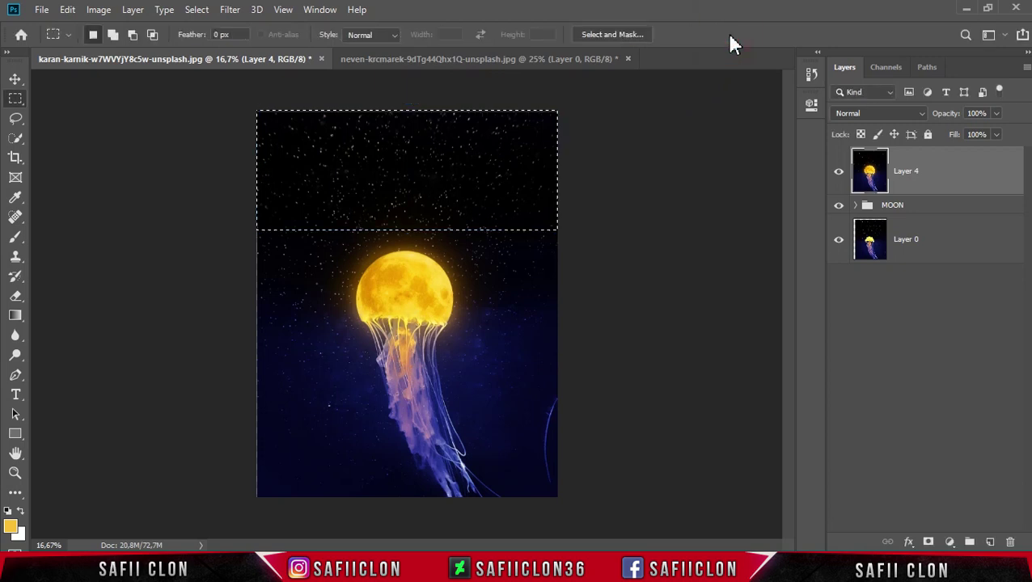
key("ctrl+d")
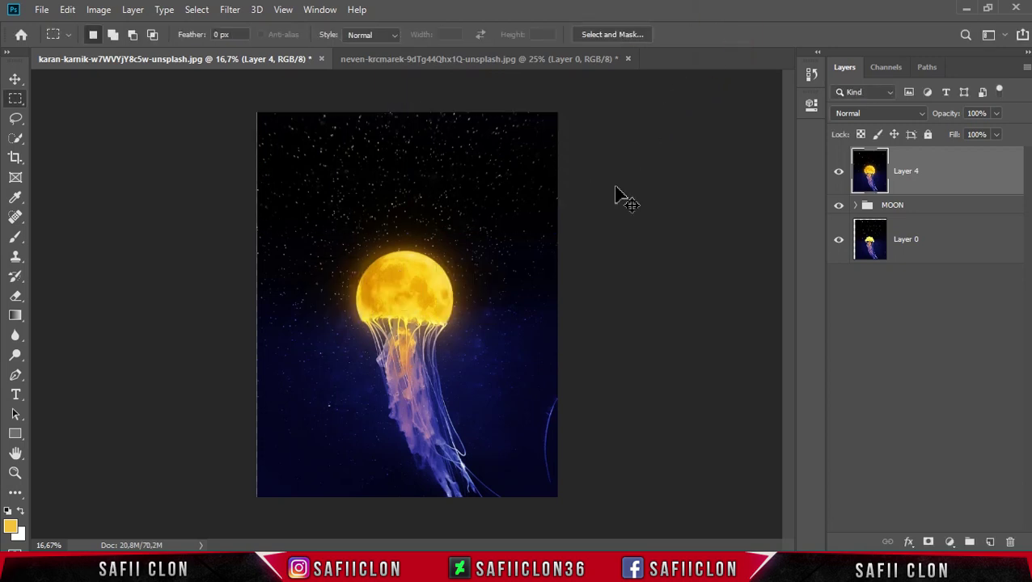
Step: Inspect the stretched sky and the filled edges up close, and return to the whole-image view
key("ctrl+plus")
key("ctrl+plus")
key("ctrl+plus")
key("ctrl+minus")
key("ctrl+minus")
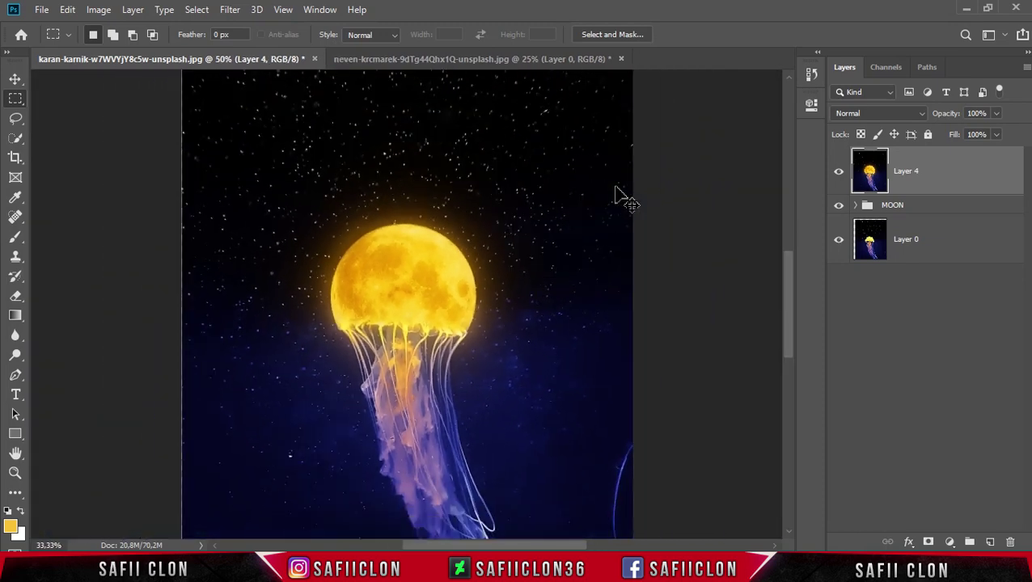
key("ctrl+minus")
key("ctrl+minus")
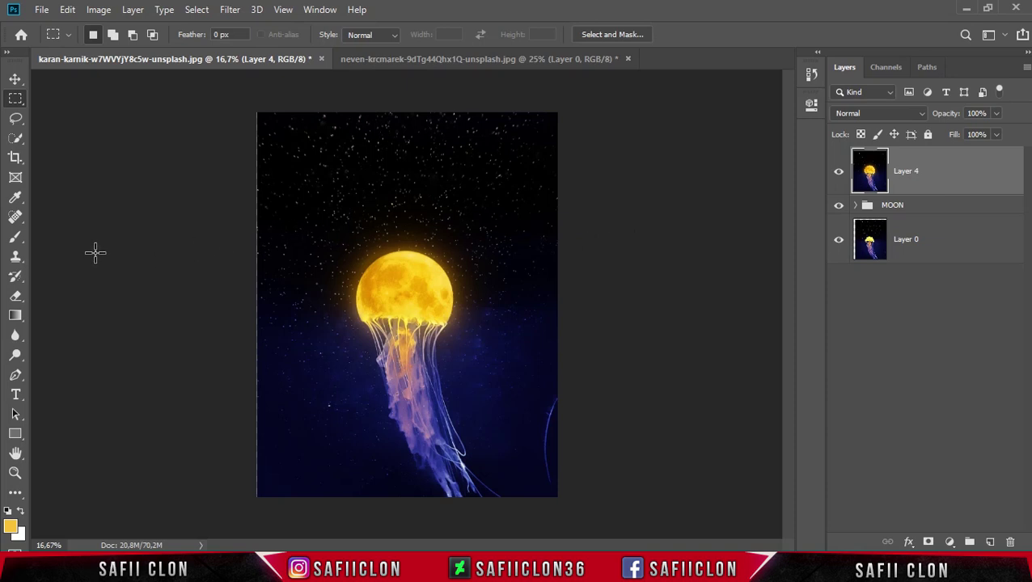
Step: Remove the curved blue line at the image's lower-right edge with a Content-Aware Spot Healing Brush enlarged to 50
left_click(17, 220)
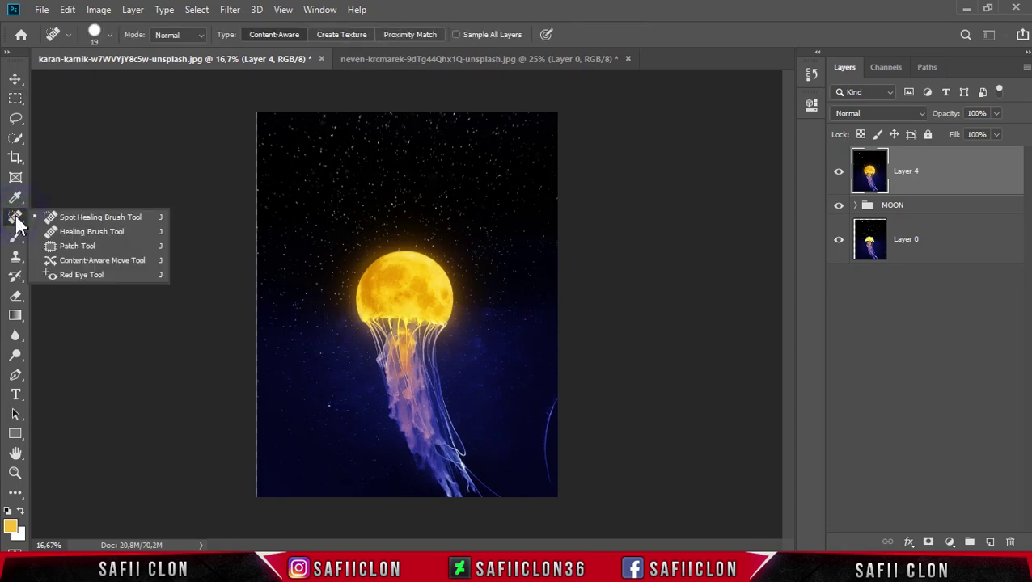
left_click(104, 218)
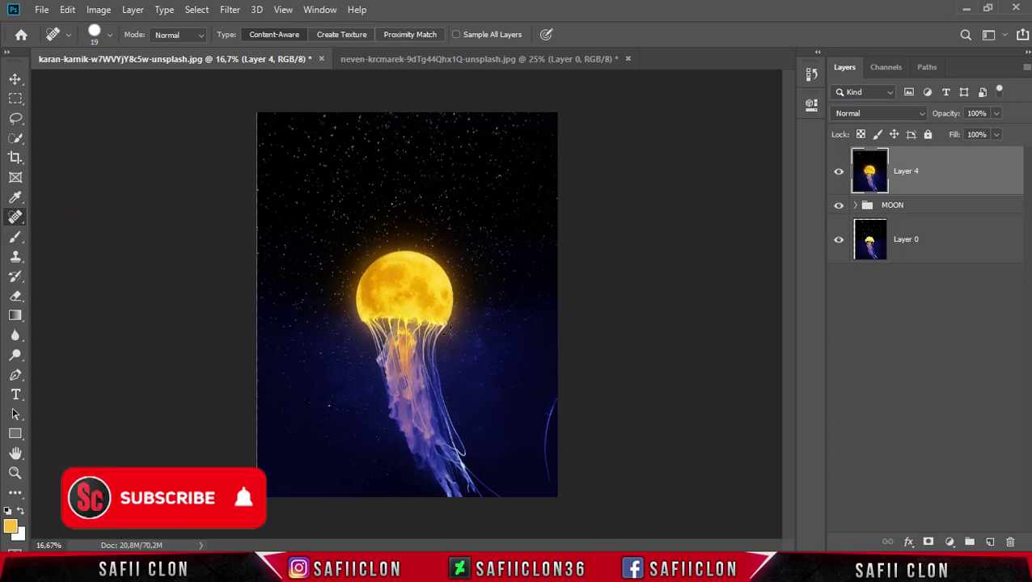
key("ctrl+plus")
scroll(482, 368, "down", 2)
key("bracketright")
key("bracketright")
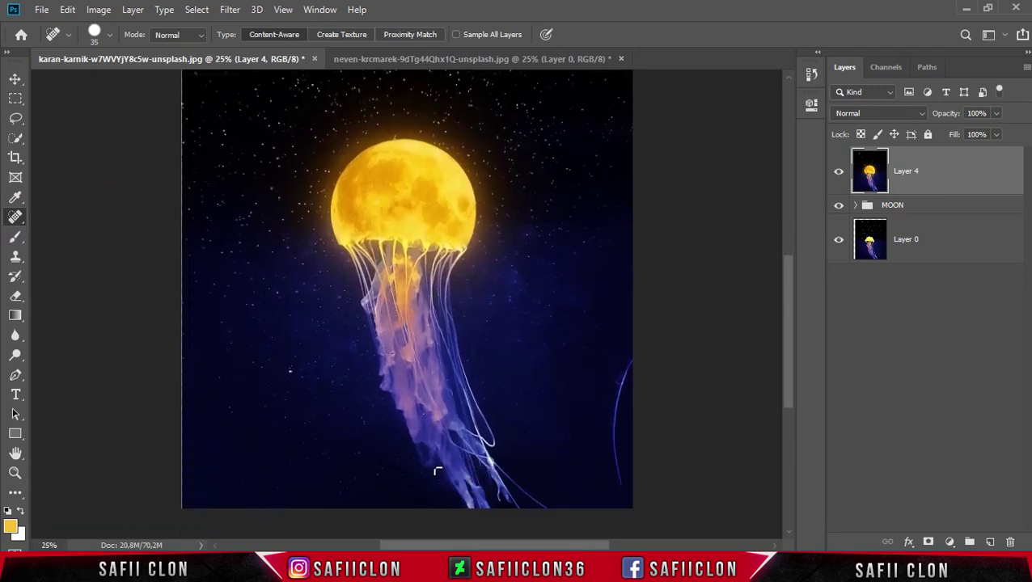
left_click_drag(484, 546, 508, 546)
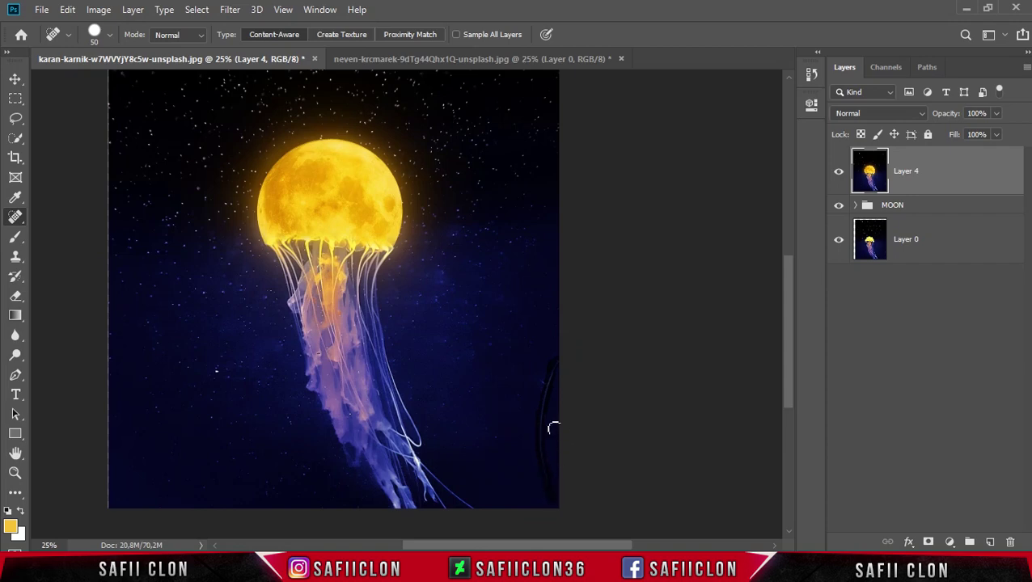
left_click(541, 383)
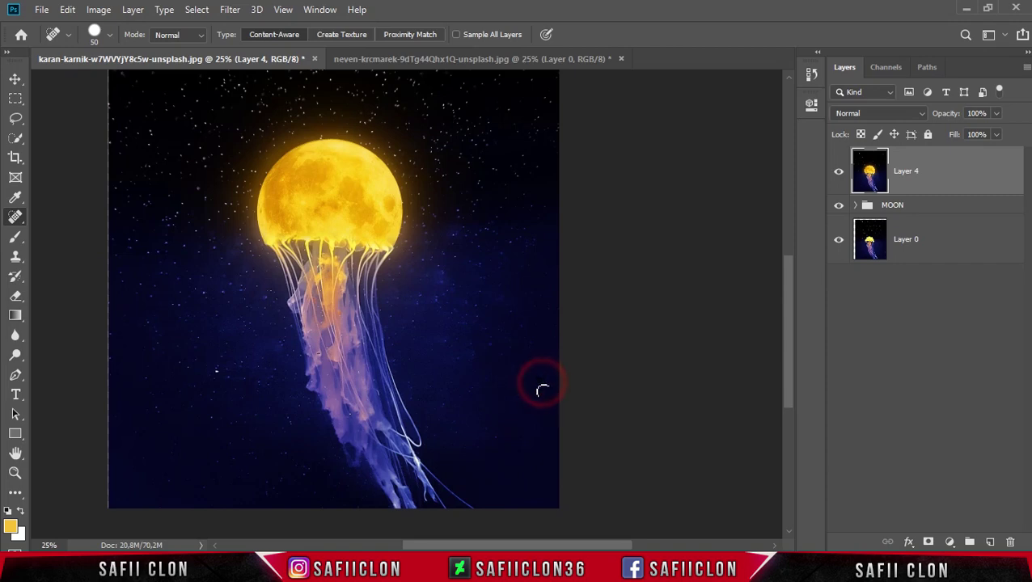
left_click(540, 386)
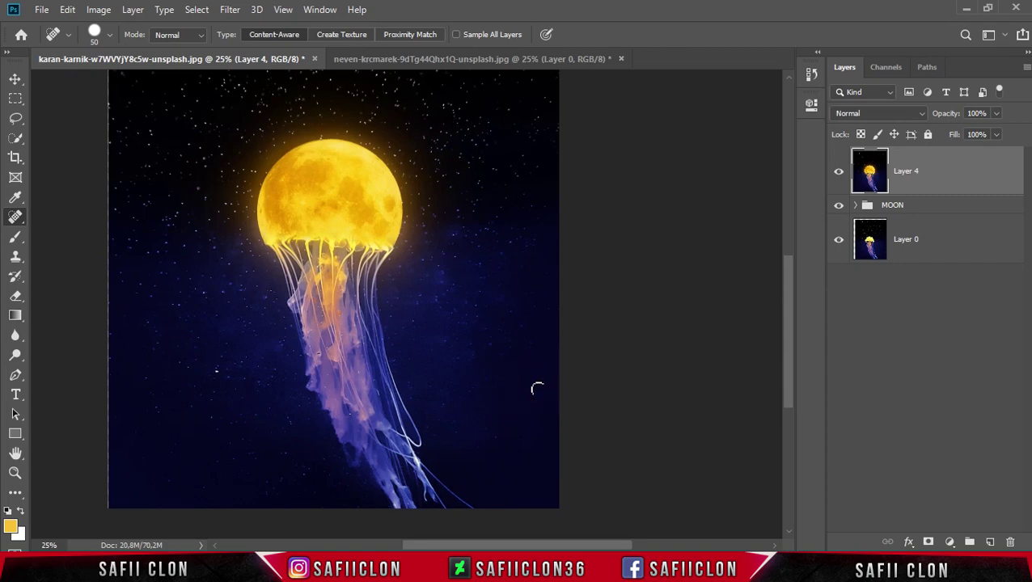
left_click(542, 382)
left_click(542, 380)
Step: Hide the MOON group and compare the moon and tentacles with Layer 4 off and on, leaving it visible
key("ctrl+minus")
key("ctrl+minus")
key("ctrl+plus")
key("ctrl+plus")
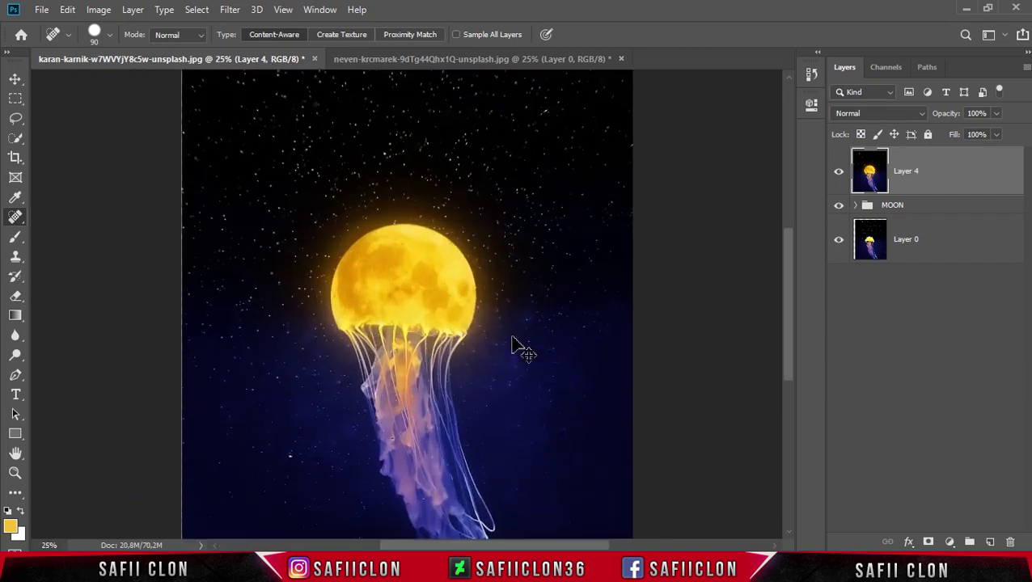
key("ctrl+plus")
key("ctrl+plus")
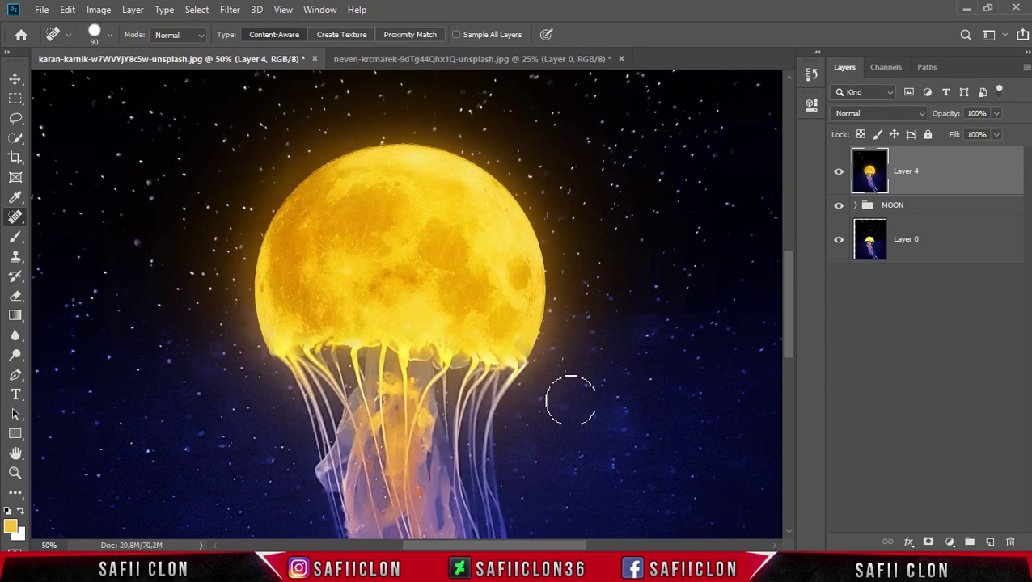
scroll(615, 275, "down", 2)
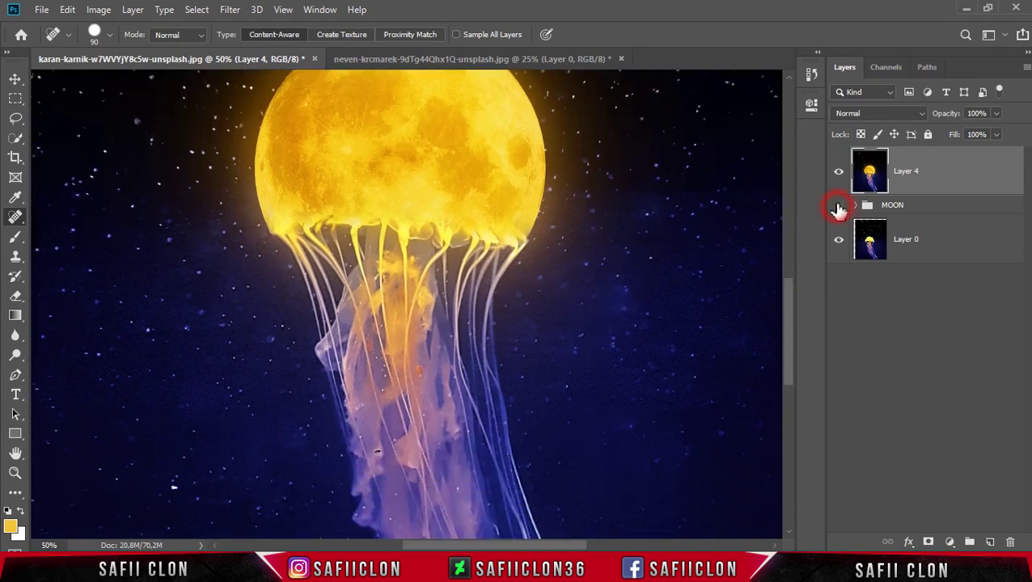
left_click(839, 173)
left_click(838, 174)
left_click(839, 175)
left_click(838, 174)
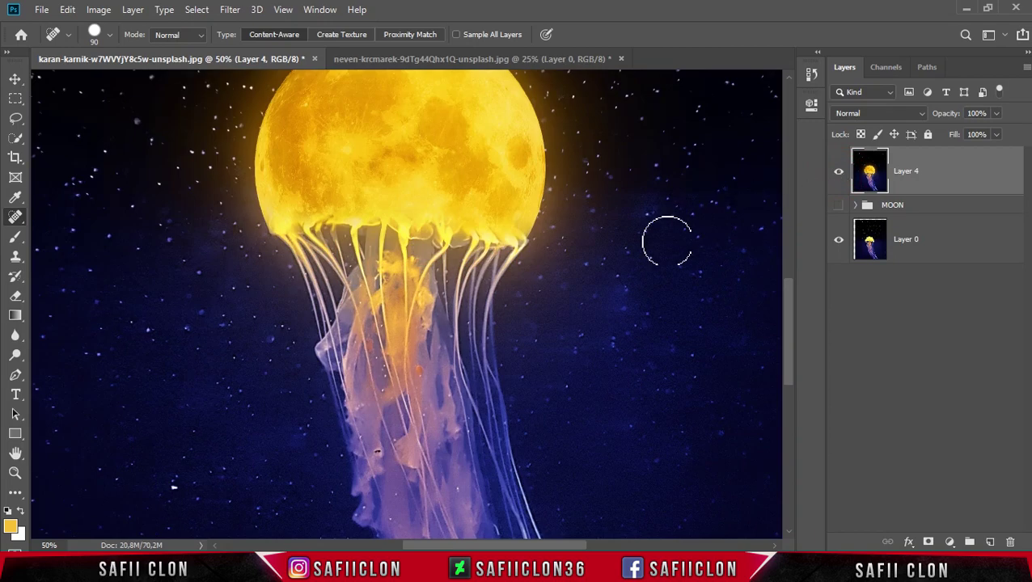
scroll(667, 241, "down", 4)
scroll(668, 242, "up", 1)
scroll(667, 244, "up", 1)
scroll(666, 241, "down", 1)
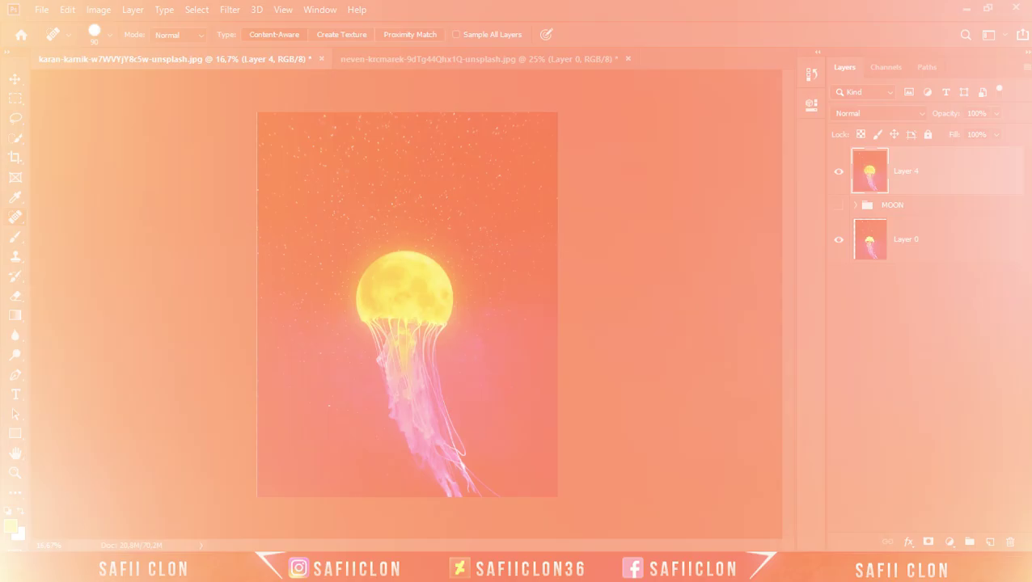